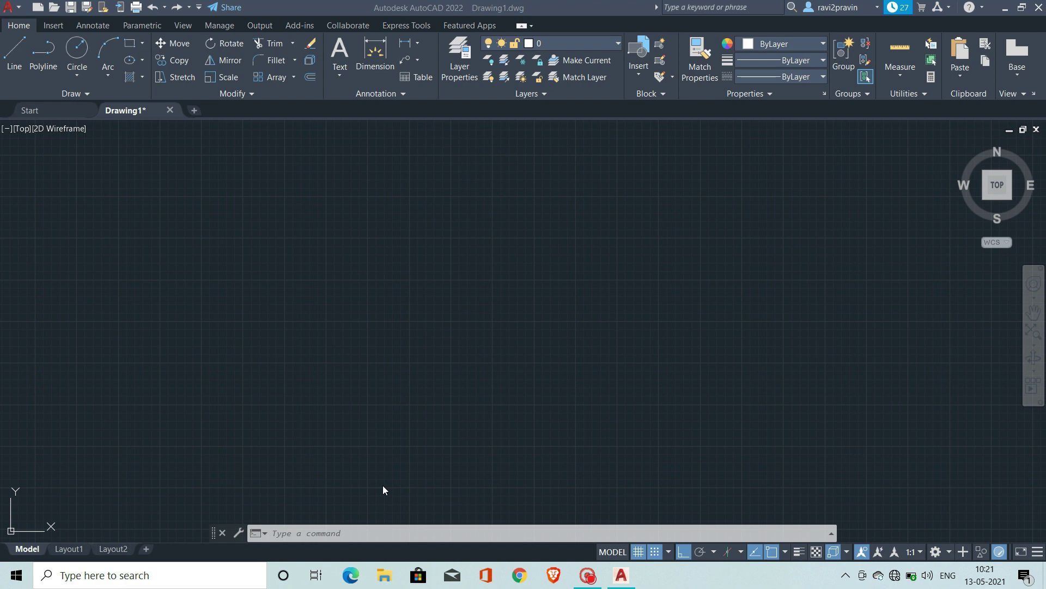
Open the drawing units settings and set the length precision to 0
left_click(425, 533)
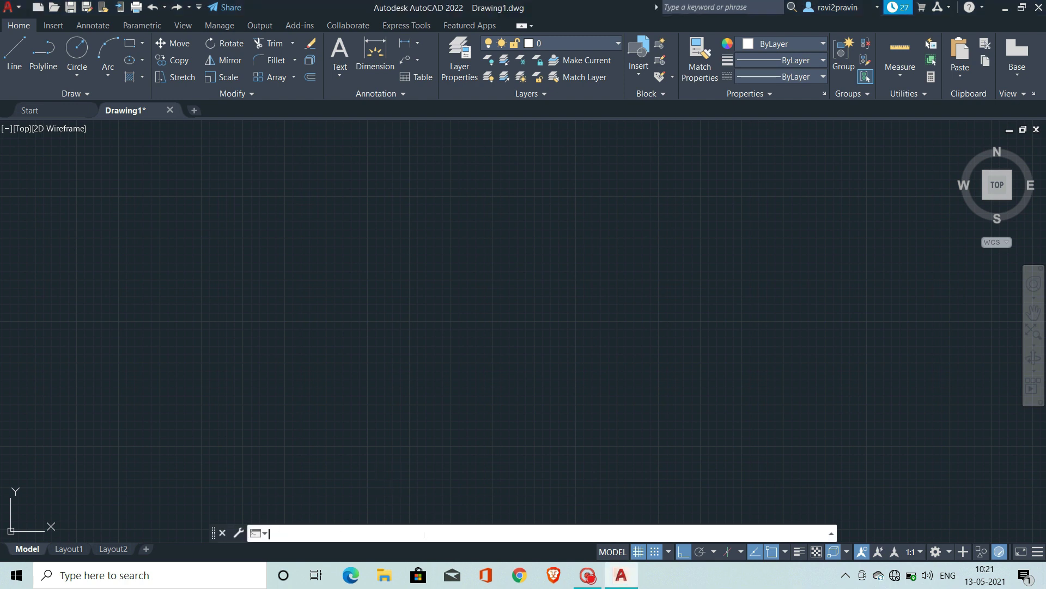
type("units")
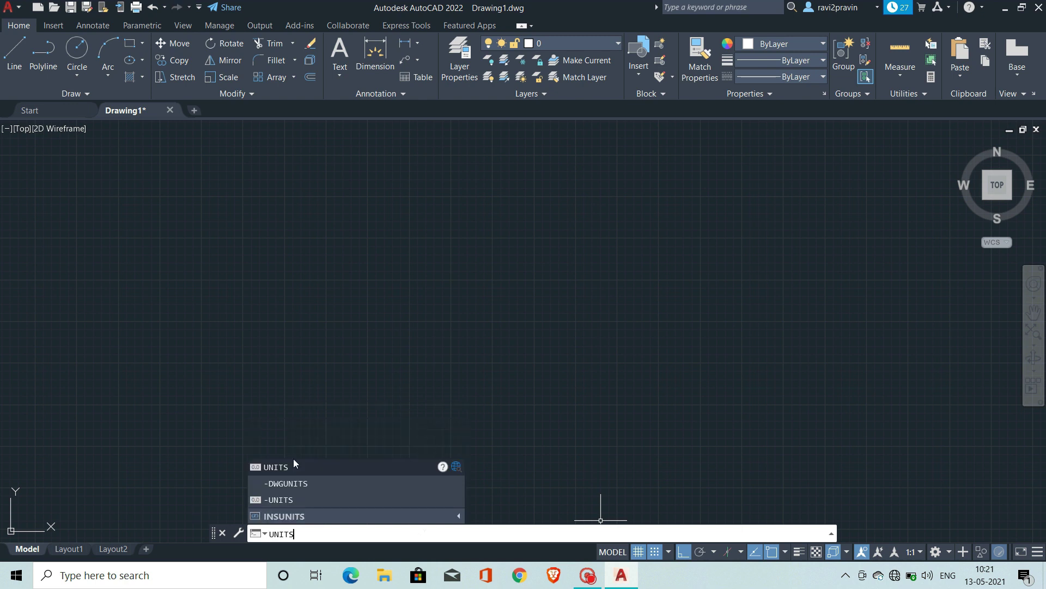
left_click(306, 467)
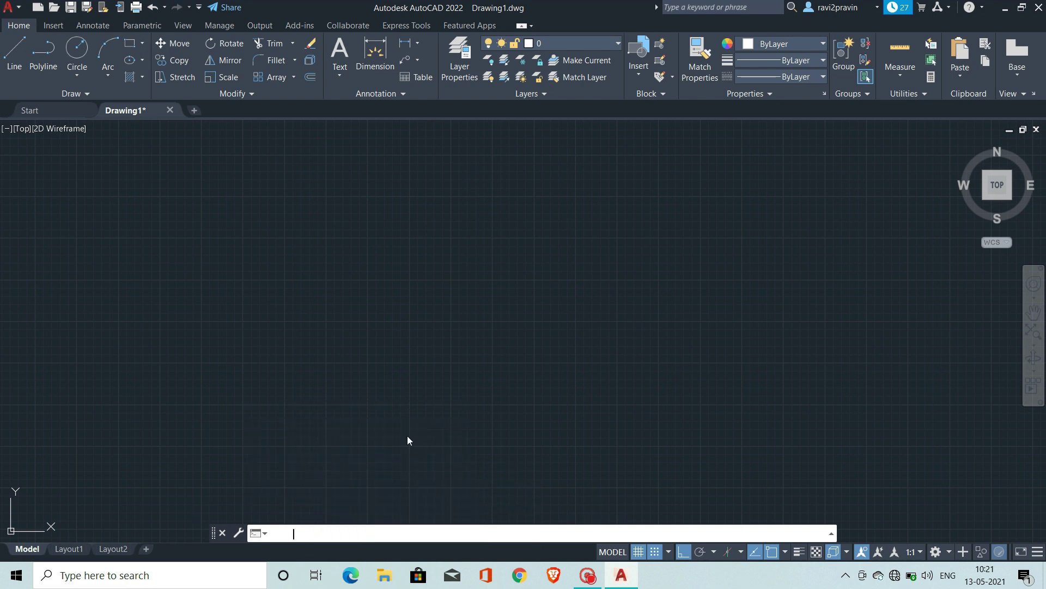
left_click(461, 220)
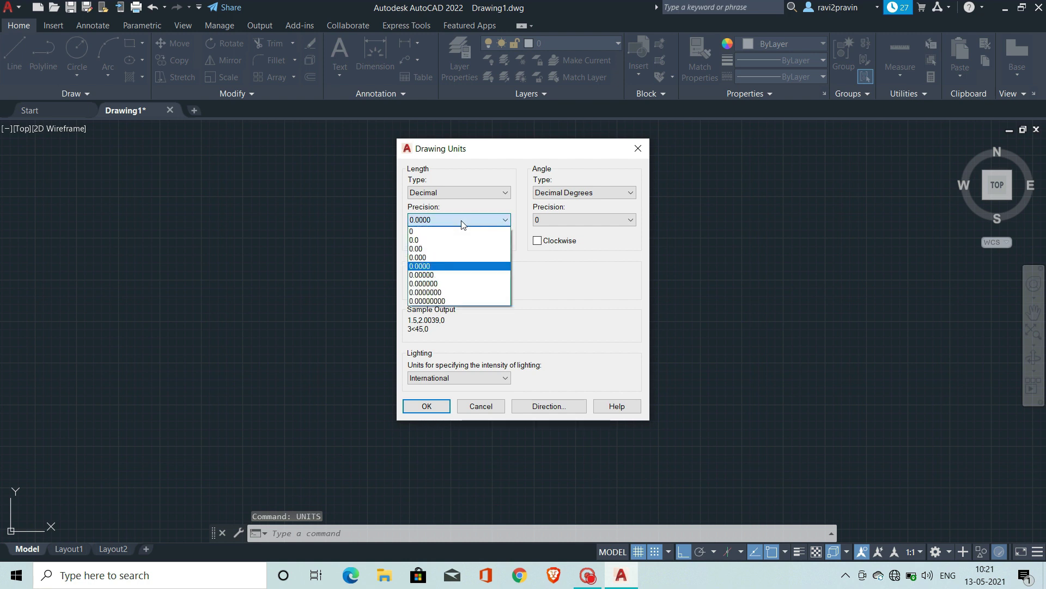
left_click(455, 232)
left_click(475, 218)
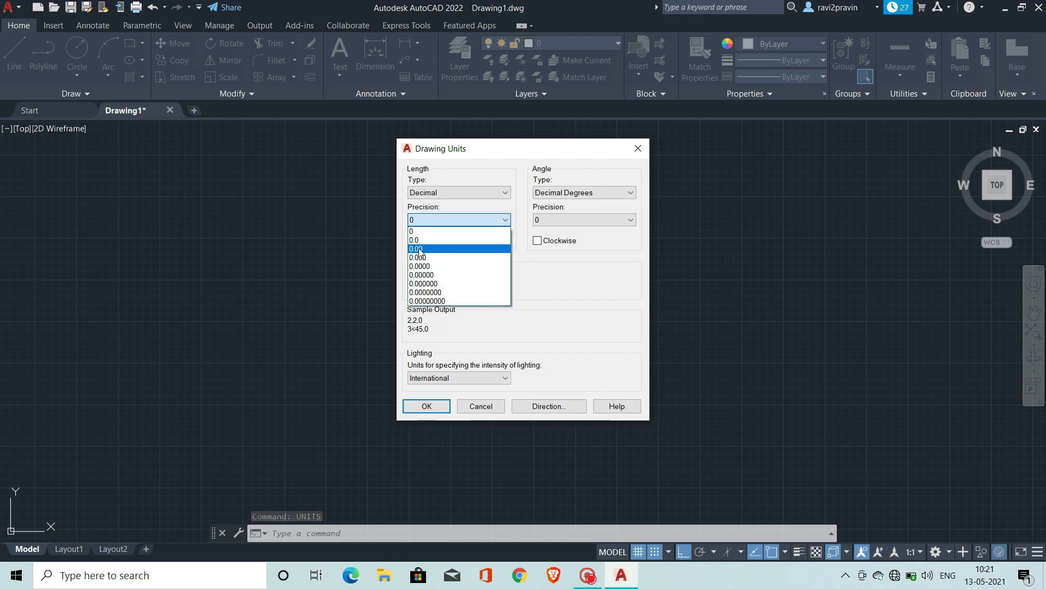
left_click(456, 232)
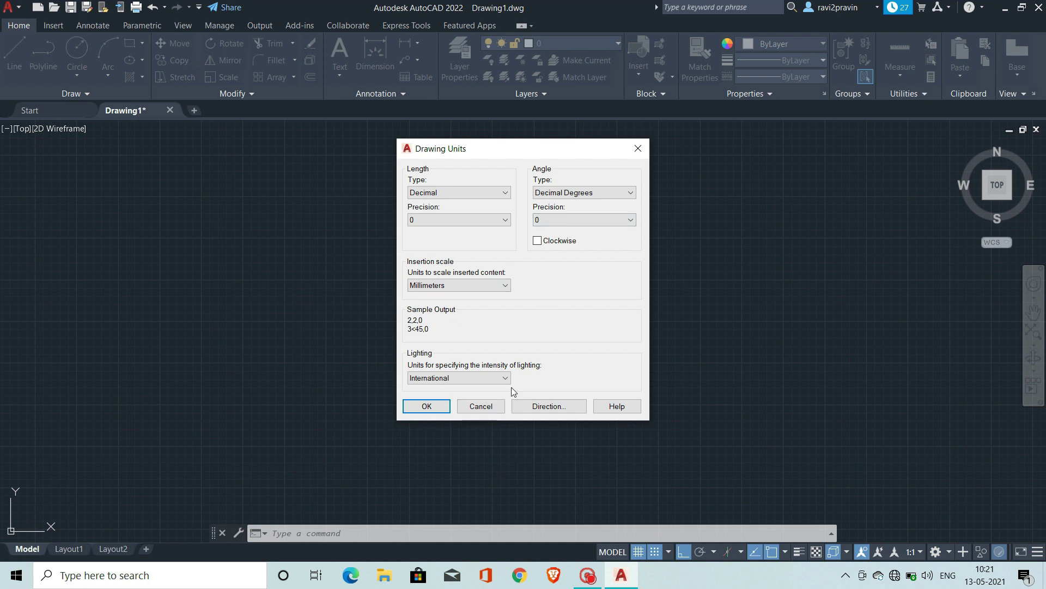
Choose Millimeters as the insertion scale and International as the lighting unit, and apply the drawing units
left_click(474, 283)
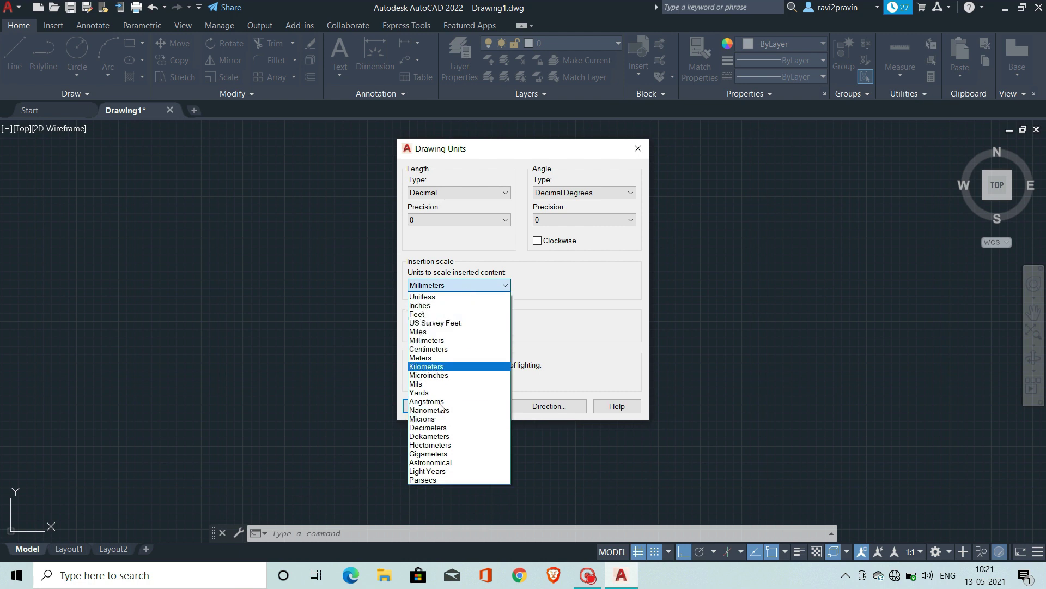
left_click(472, 341)
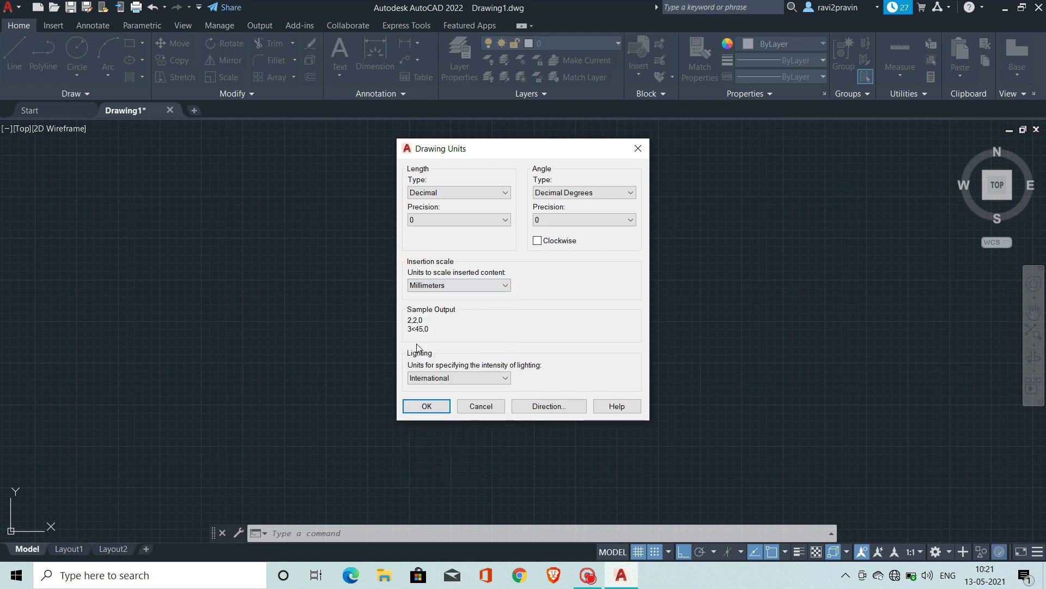
left_click(484, 383)
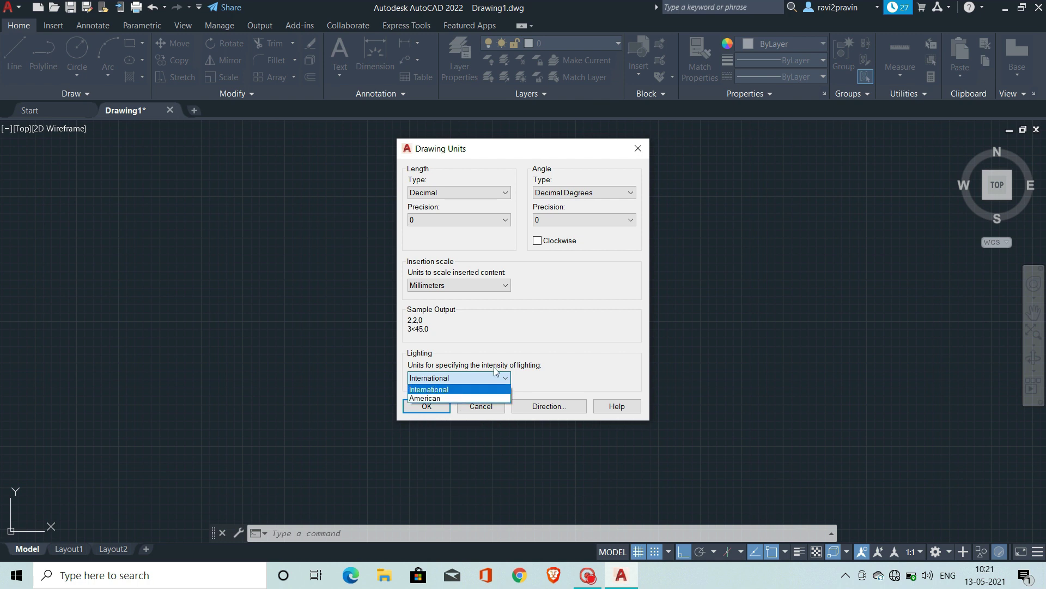
left_click(494, 379)
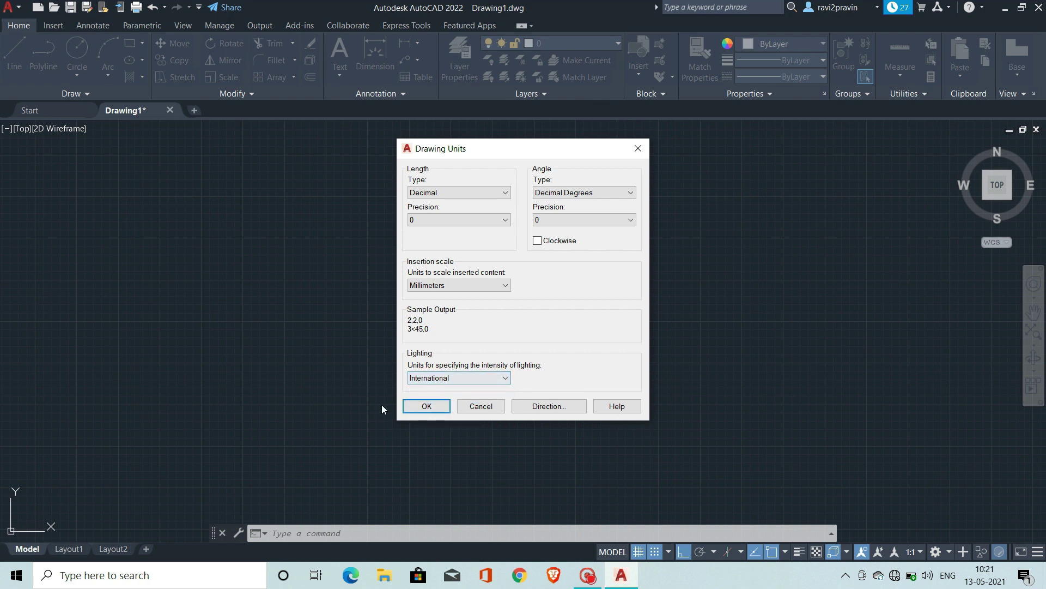
left_click(427, 408)
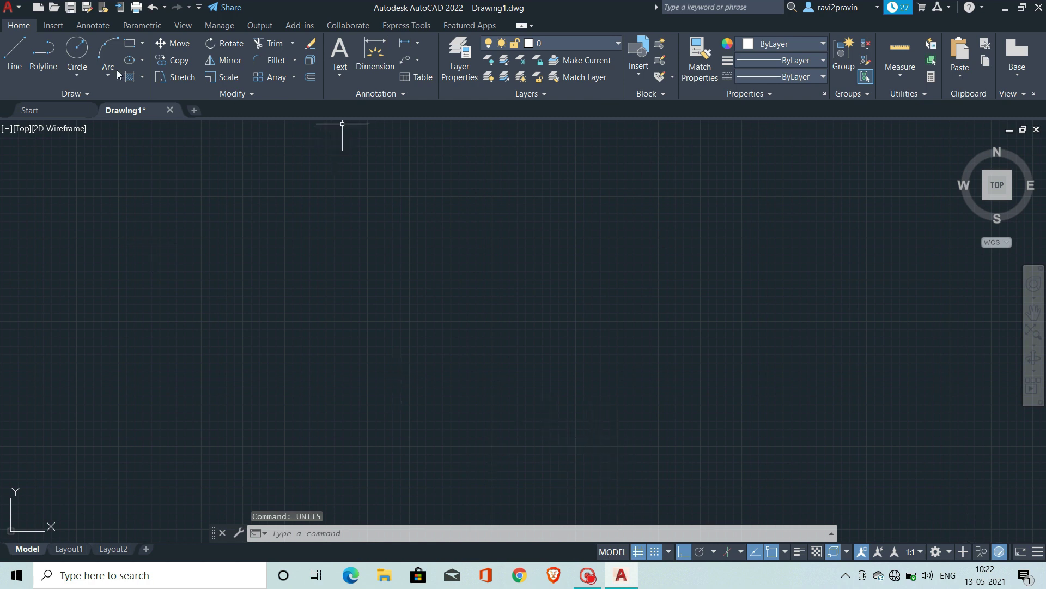
View Layout1 in paper space and return to model space
left_click(610, 553)
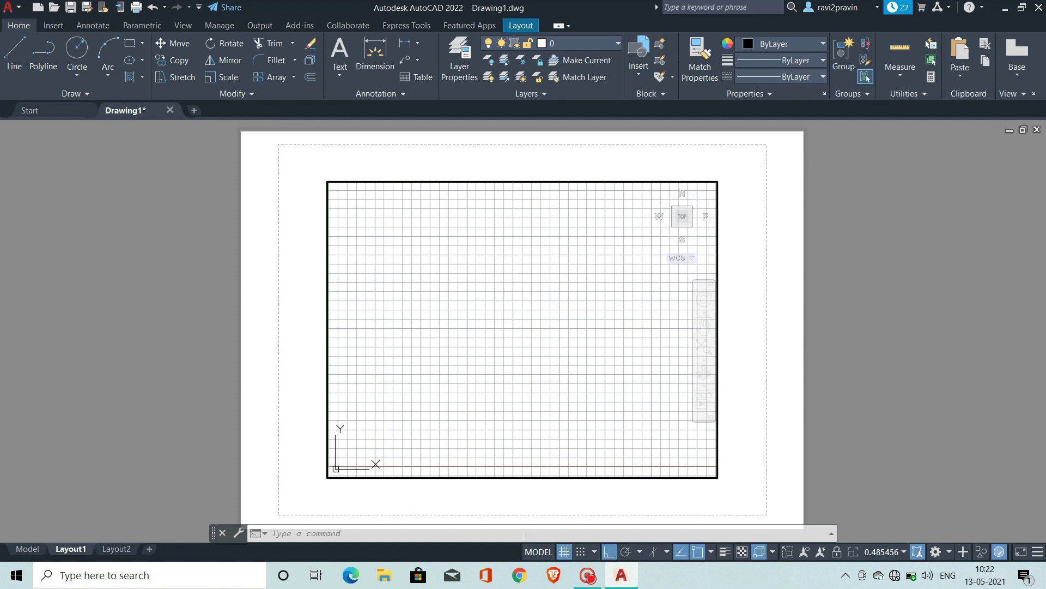
left_click(537, 552)
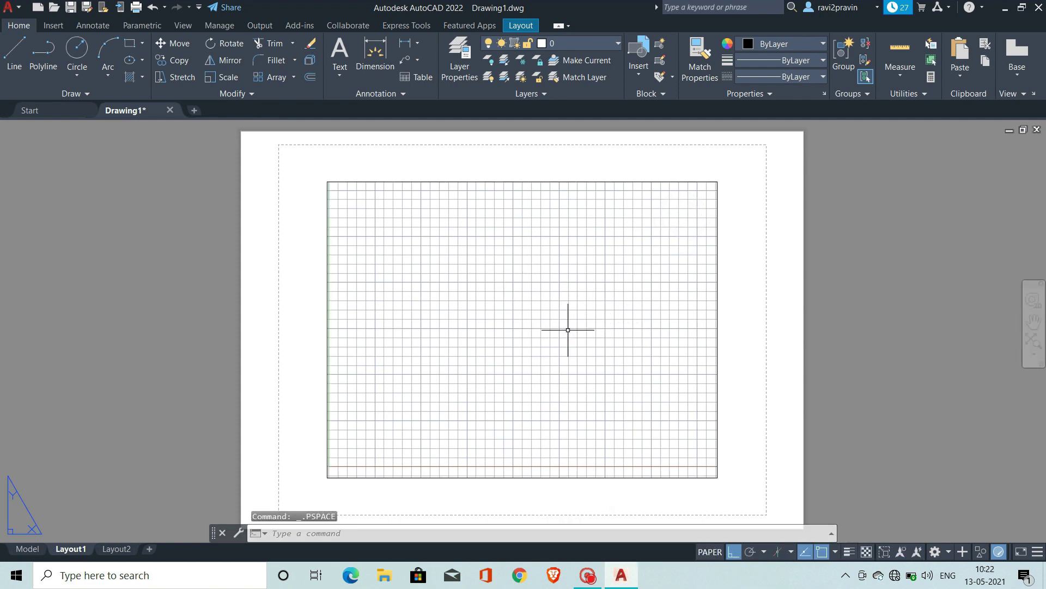
scroll(567, 330, "down", 3)
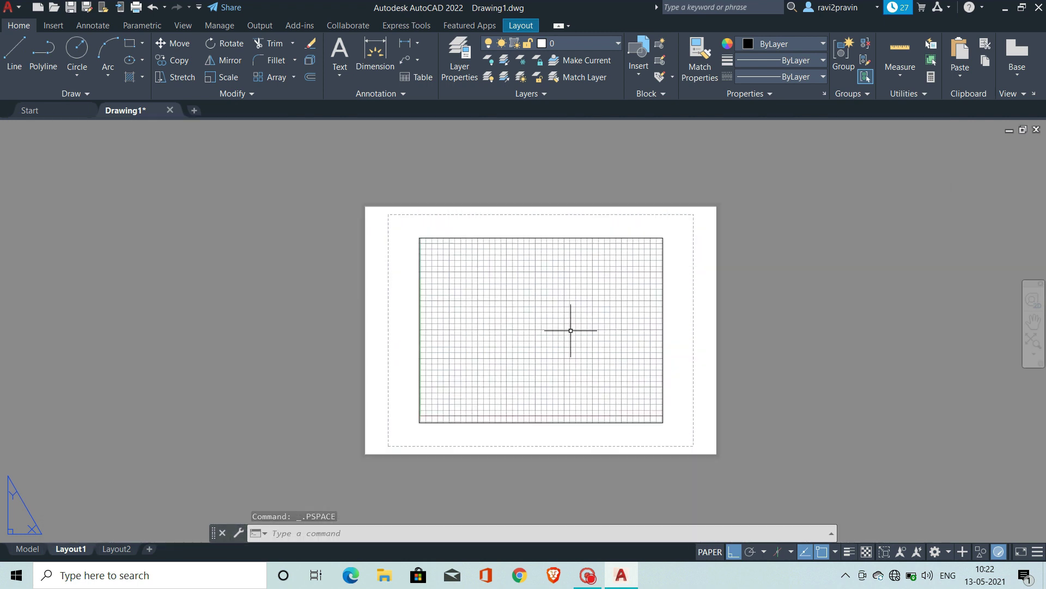
scroll(571, 331, "up", 2)
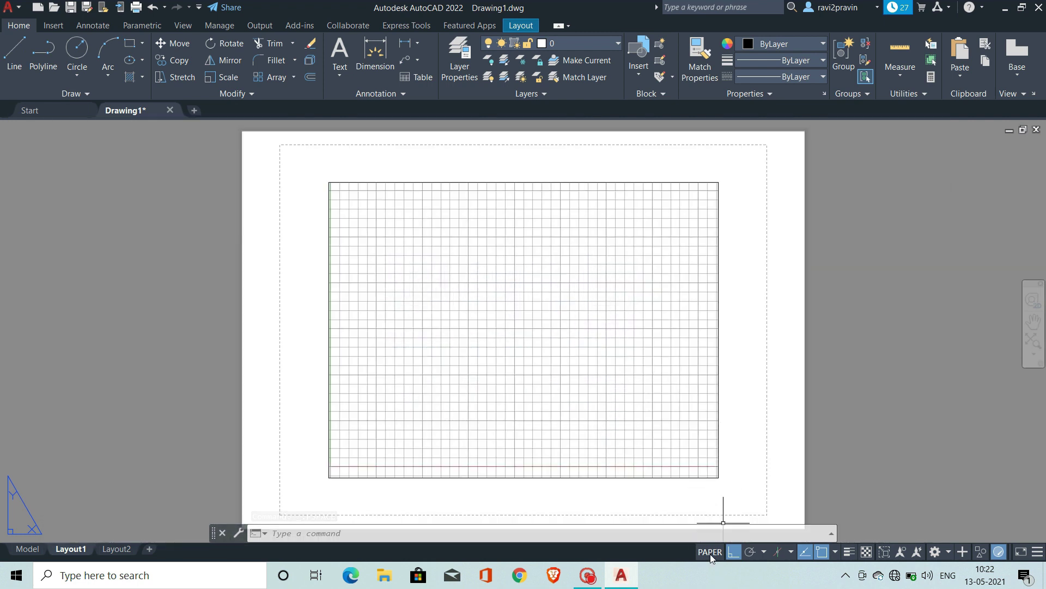
left_click(28, 549)
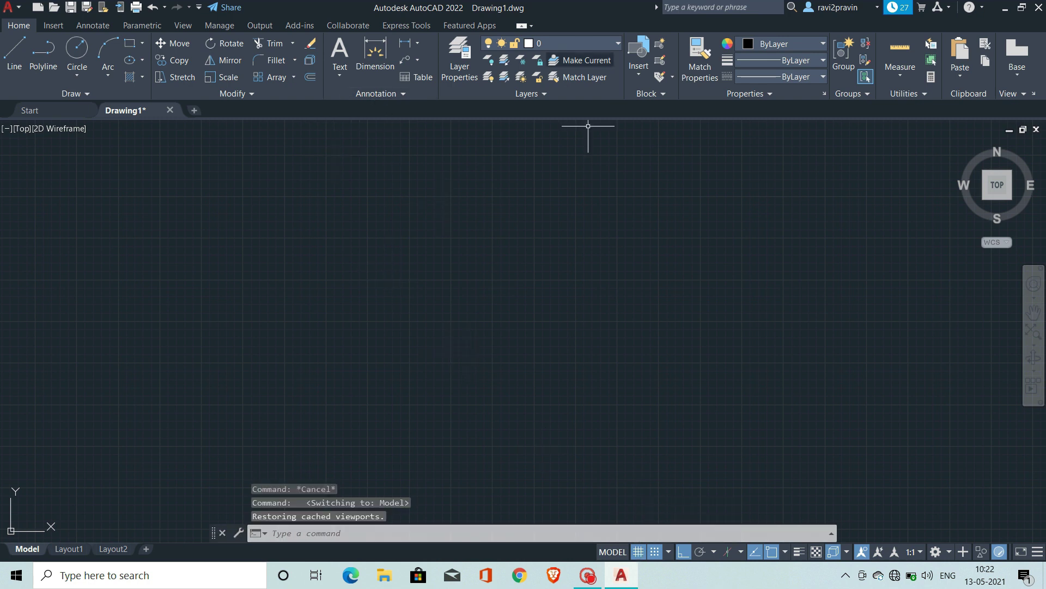
Try out the grid display and snap mode by turning each off and back on
left_click(635, 554)
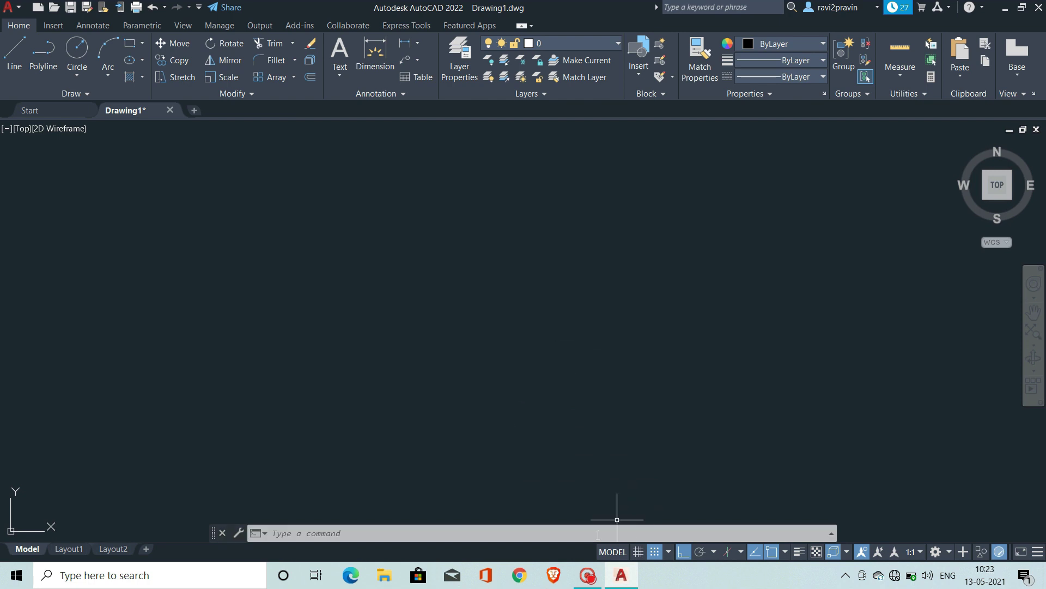
left_click(639, 552)
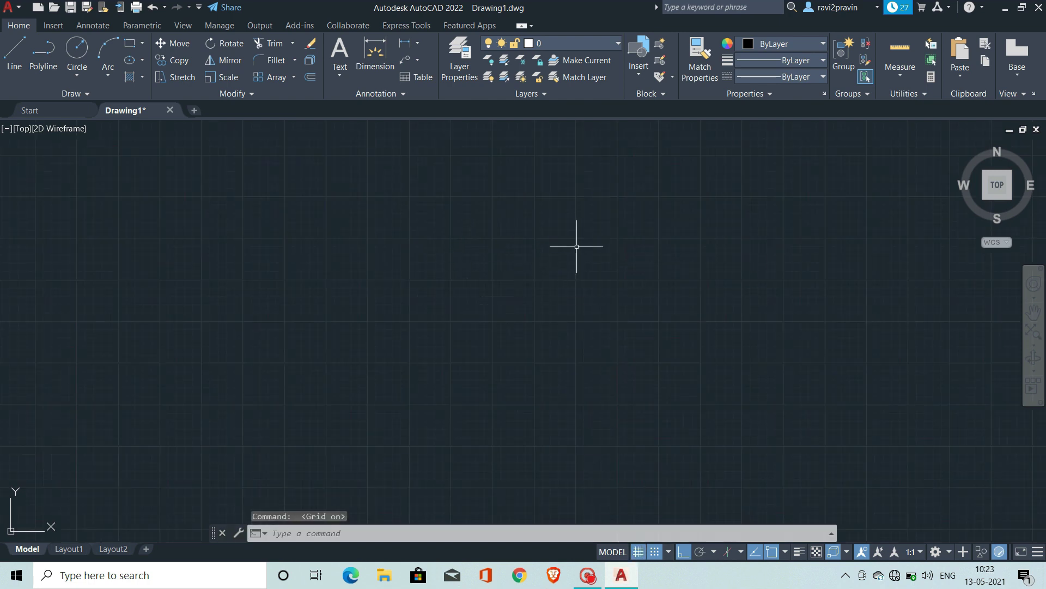
left_click(655, 552)
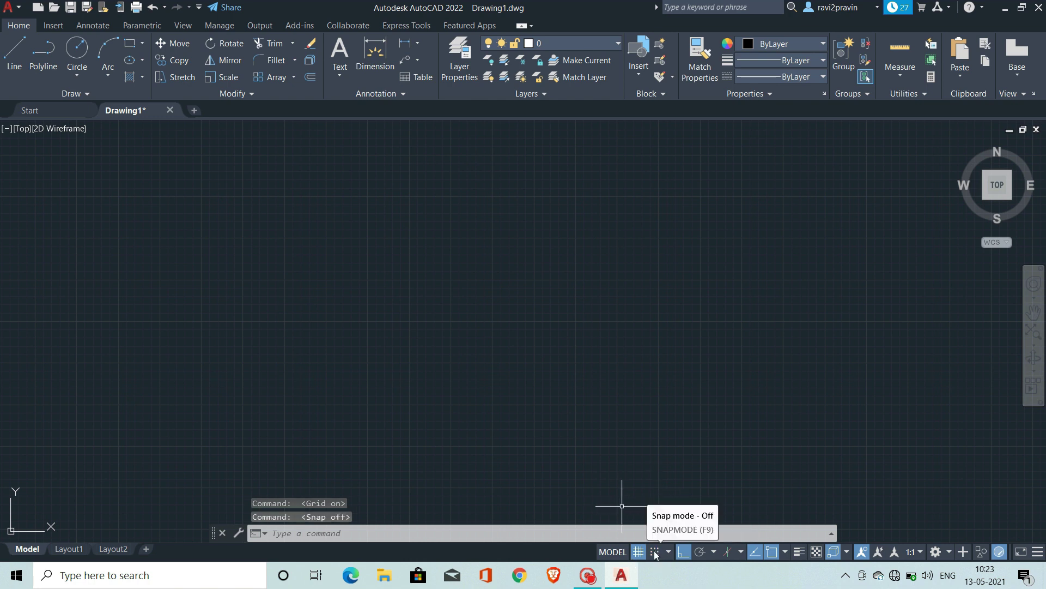
left_click(656, 553)
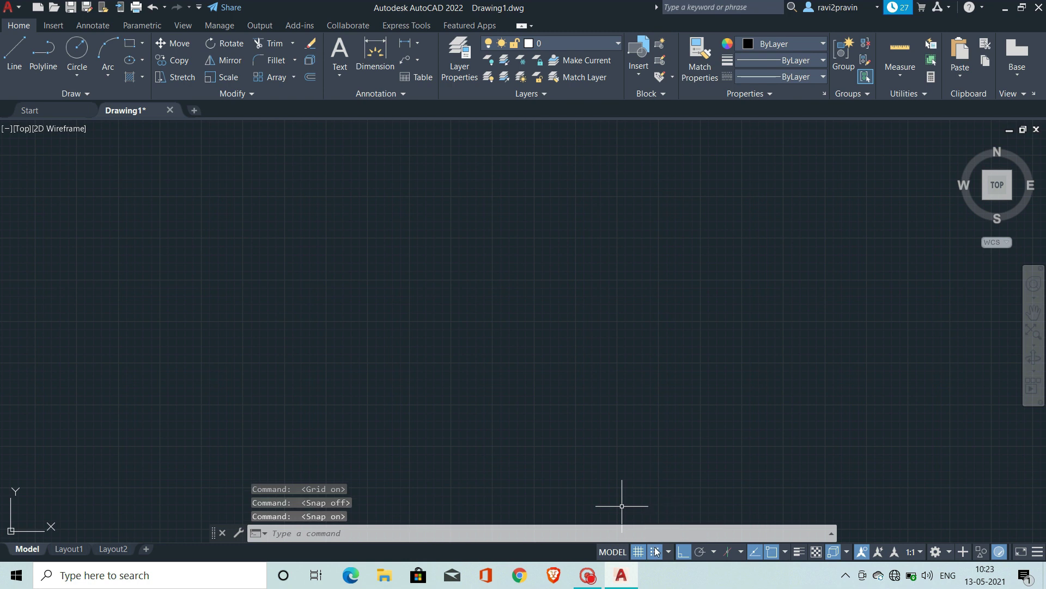
left_click(656, 552)
right_click(656, 552)
left_click(657, 551)
left_click(657, 550)
Open the snap settings, enable equal X and Y spacing for the snap, and apply the drafting settings
right_click(657, 551)
left_click(669, 536)
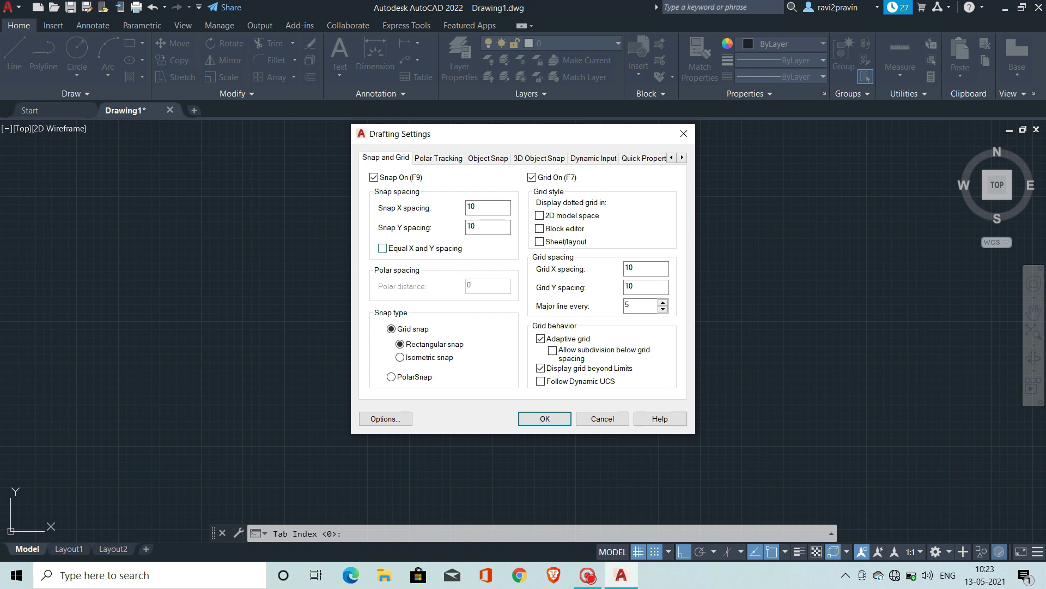
left_click(383, 248)
left_click(543, 419)
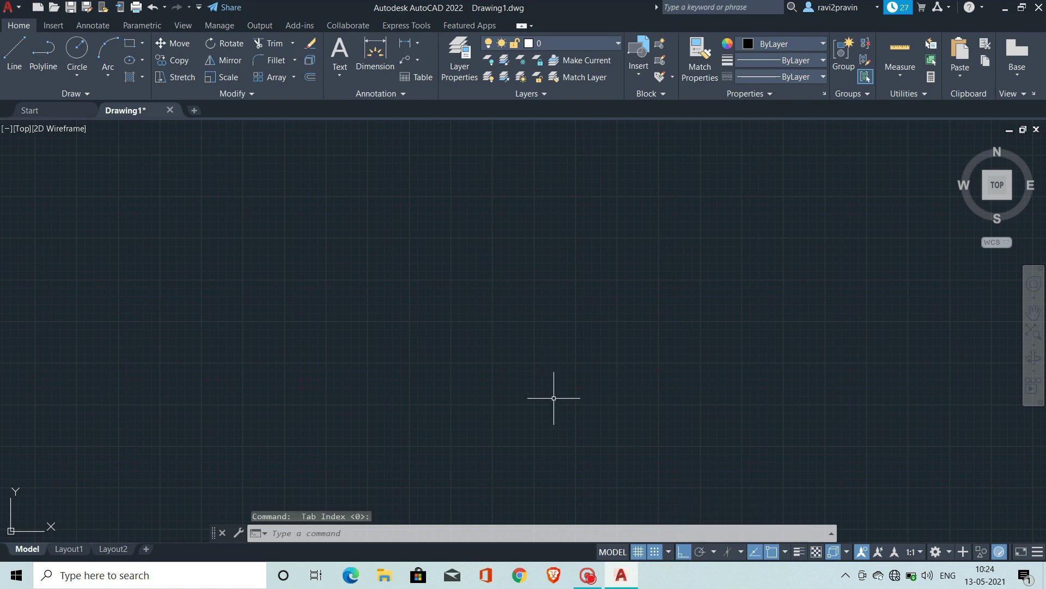
Draw an L shape from two connected orthogonal lines, one running vertically downward and one running horizontally to the right
left_click(14, 54)
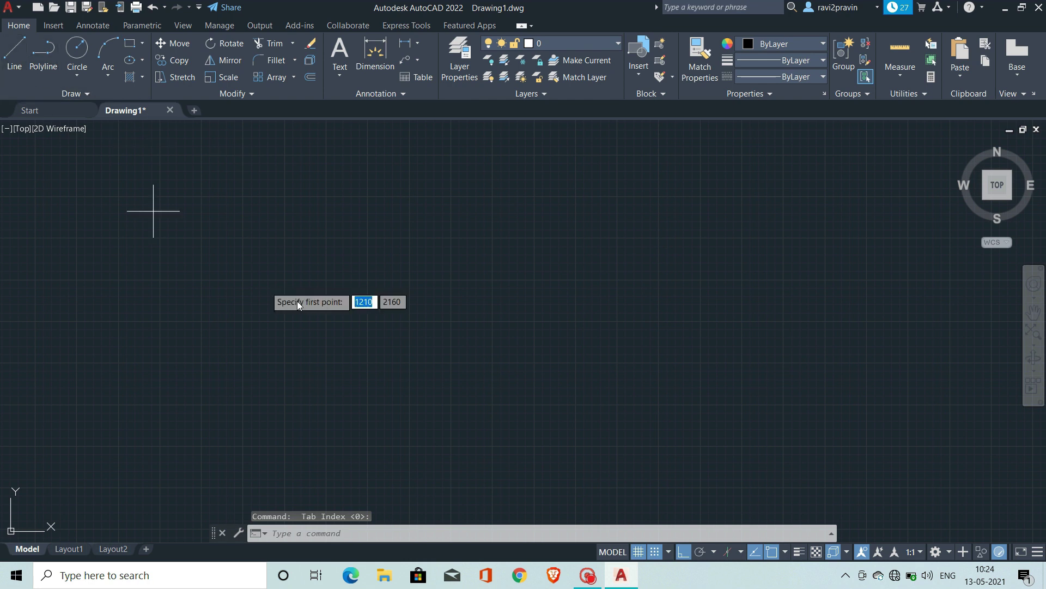
left_click(333, 290)
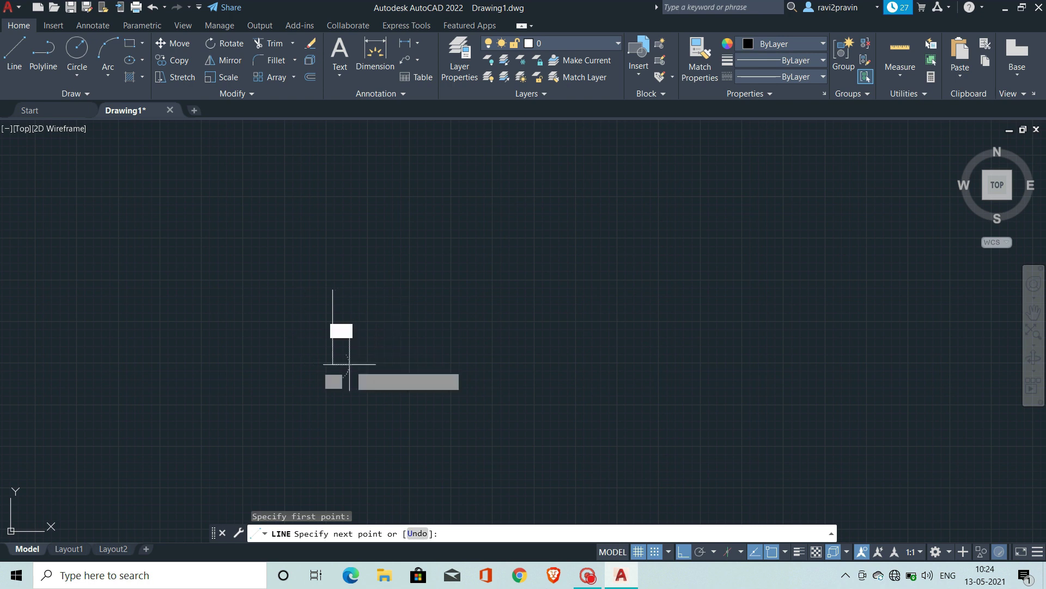
left_click(350, 364)
left_click(504, 377)
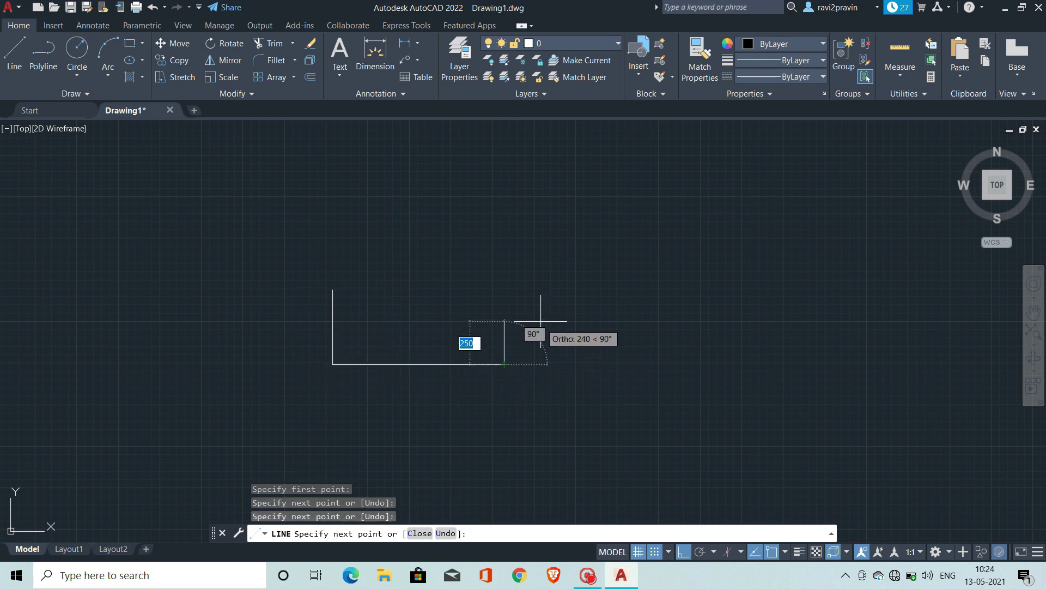
key("Escape")
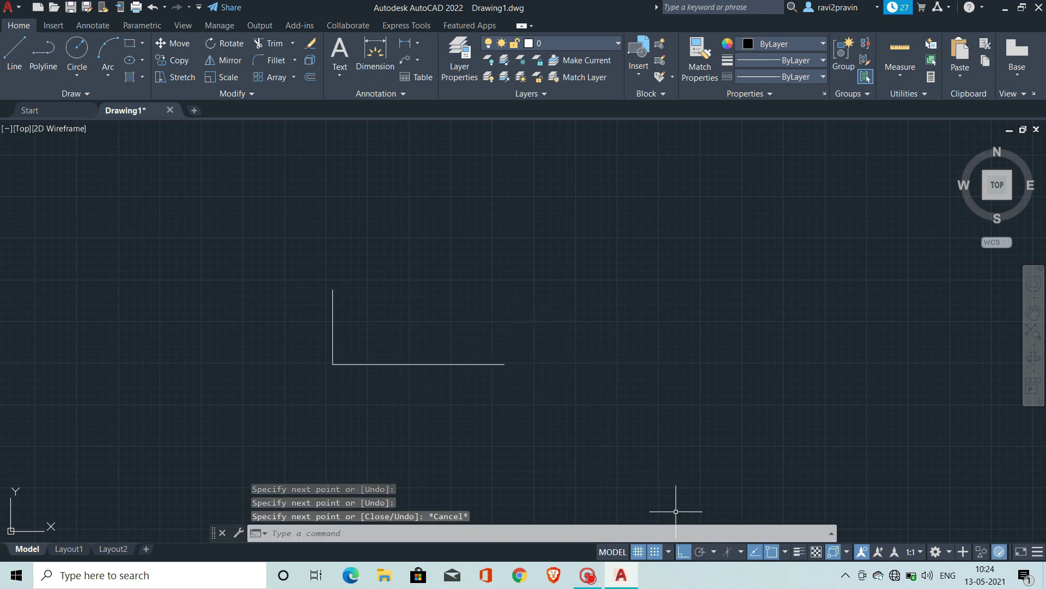
Switch between polar tracking and ortho mode, ending with polar tracking turned on
left_click(697, 553)
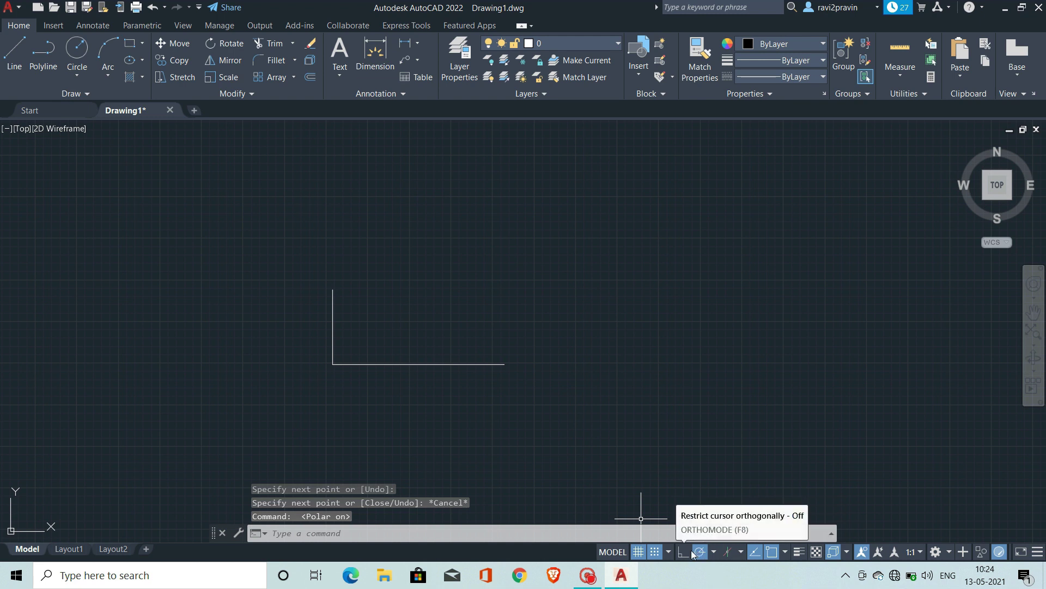
left_click(690, 553)
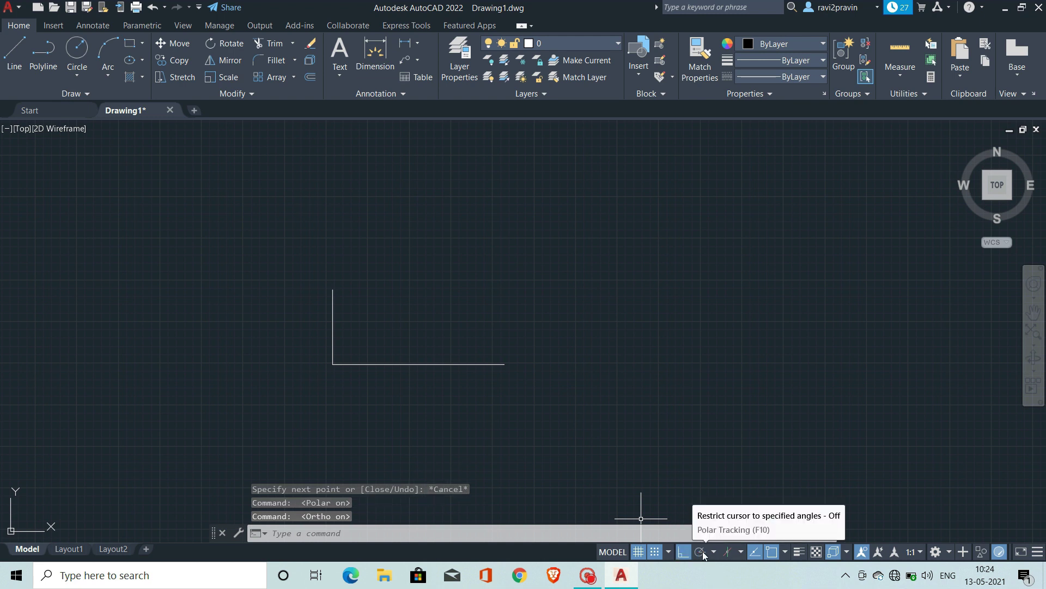
left_click(696, 552)
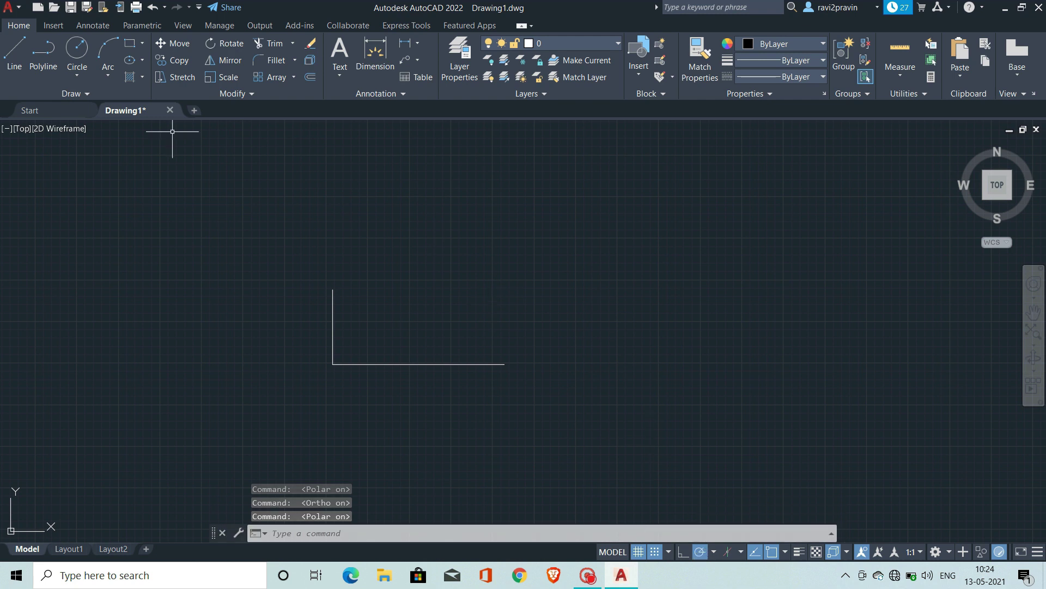
Draw a chain of six connected lines at free angles beside the L shape, ending close to its starting point
left_click(14, 52)
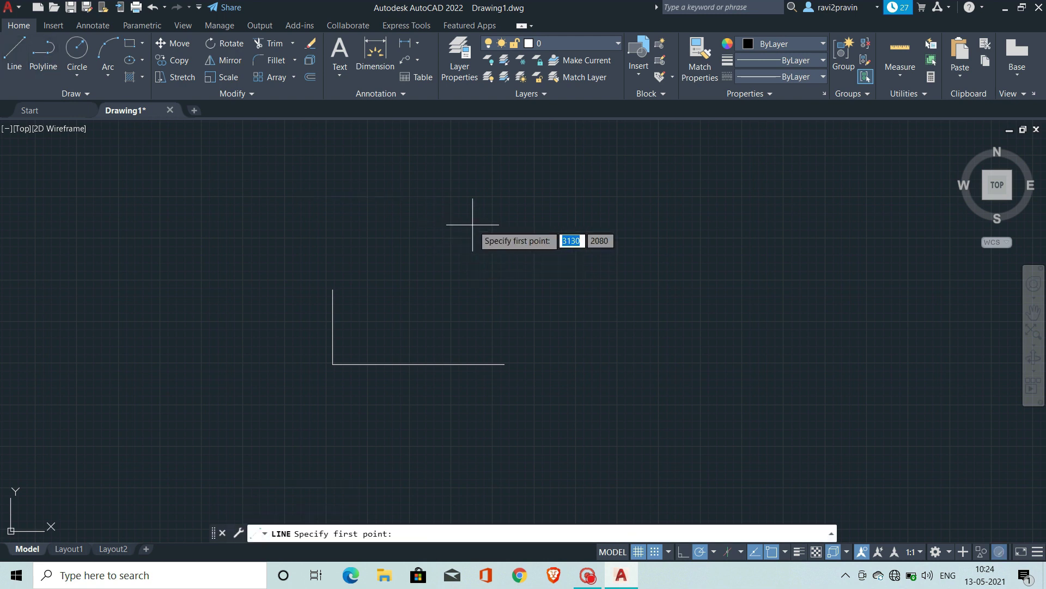
left_click(474, 225)
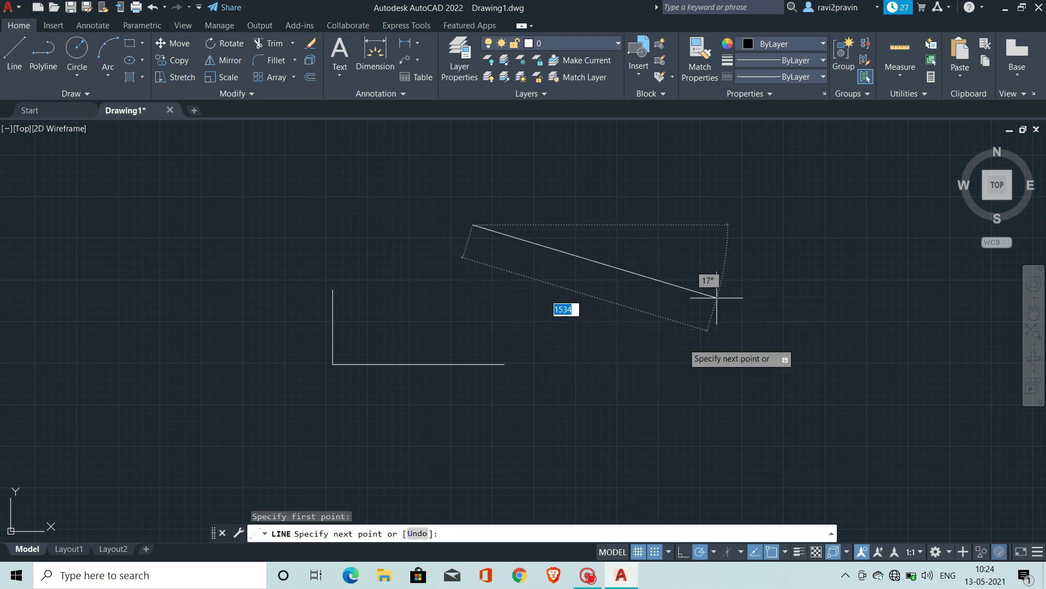
left_click(679, 341)
left_click(414, 427)
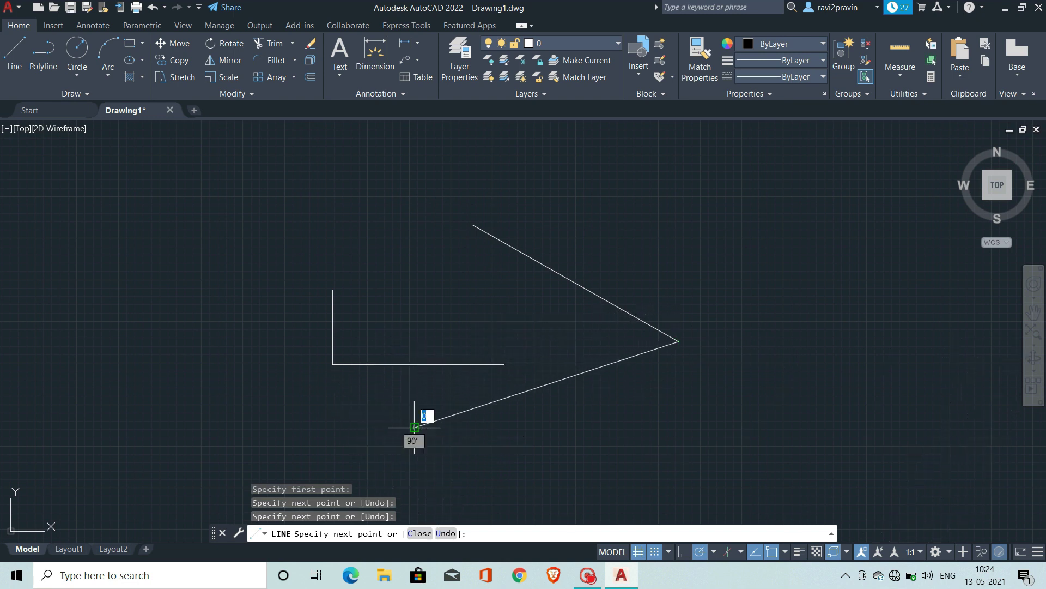
left_click(702, 427)
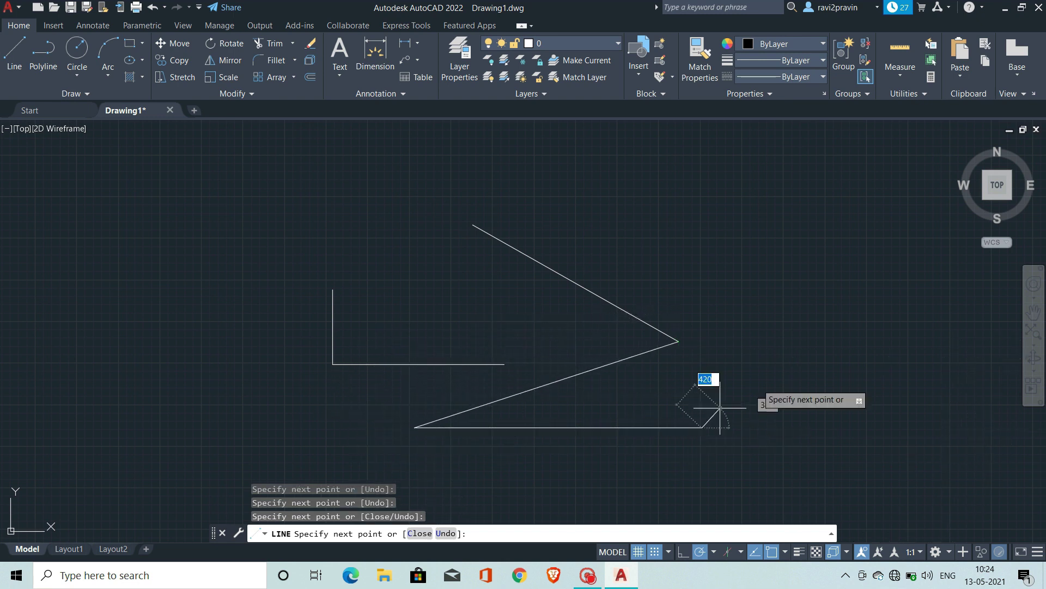
left_click(759, 287)
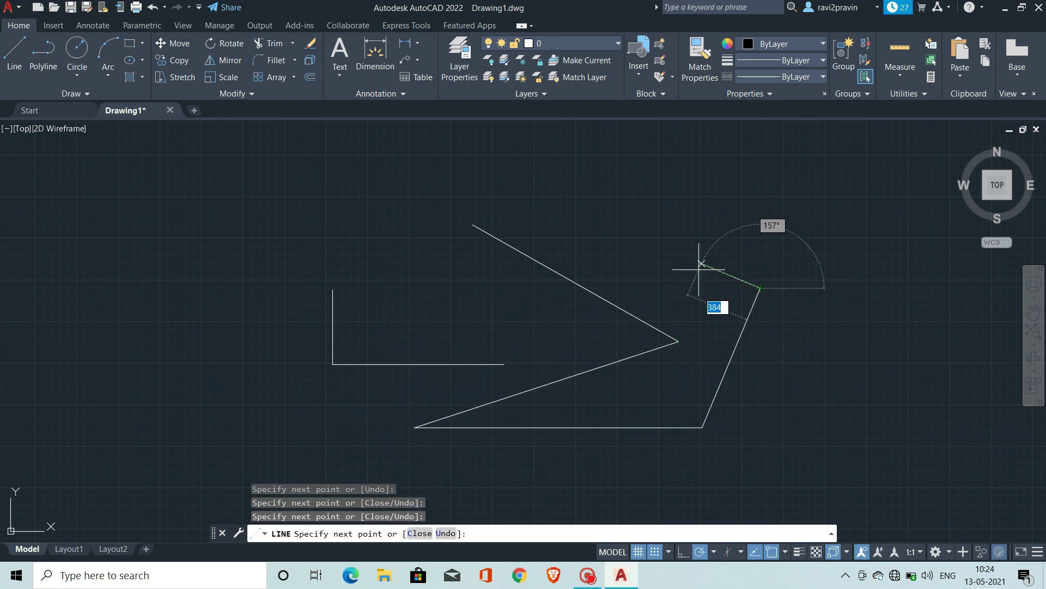
left_click(515, 160)
left_click(477, 228)
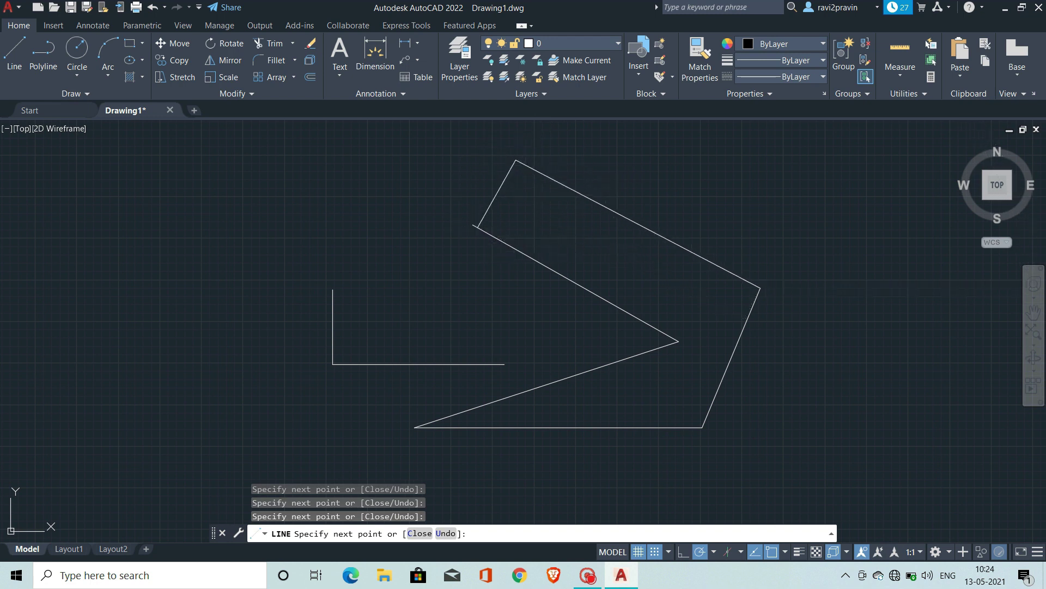
key("Escape")
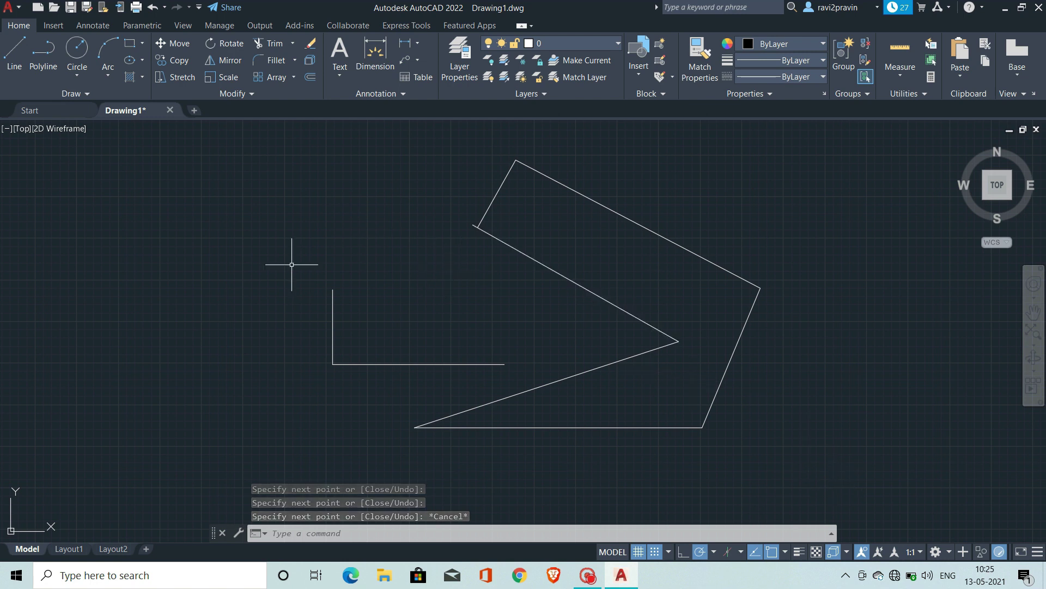
Select the two lines of the L shape with an enclosing window selection and delete them
left_click(256, 168)
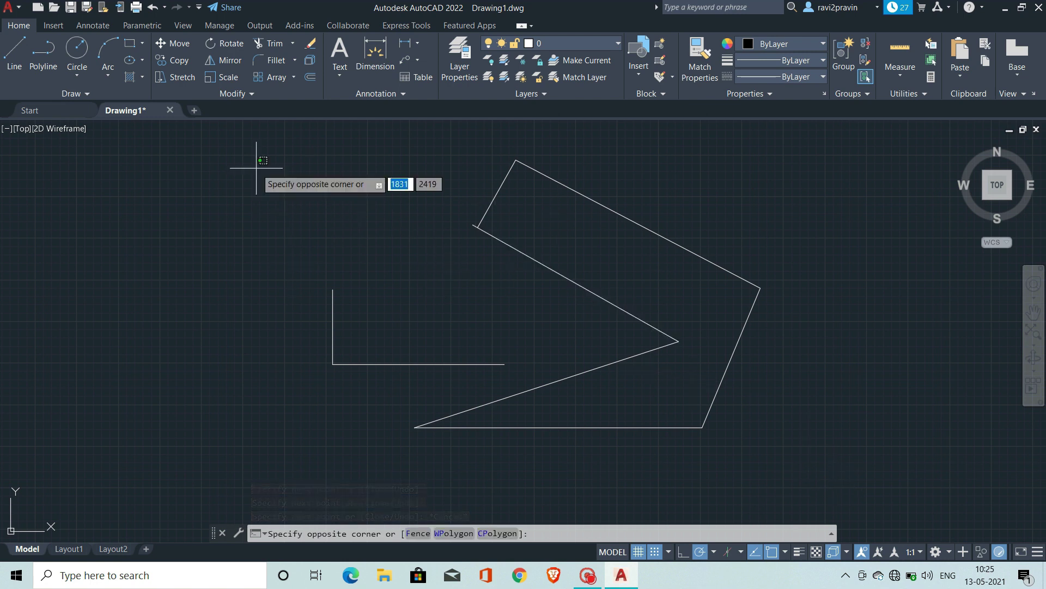
left_click(514, 325)
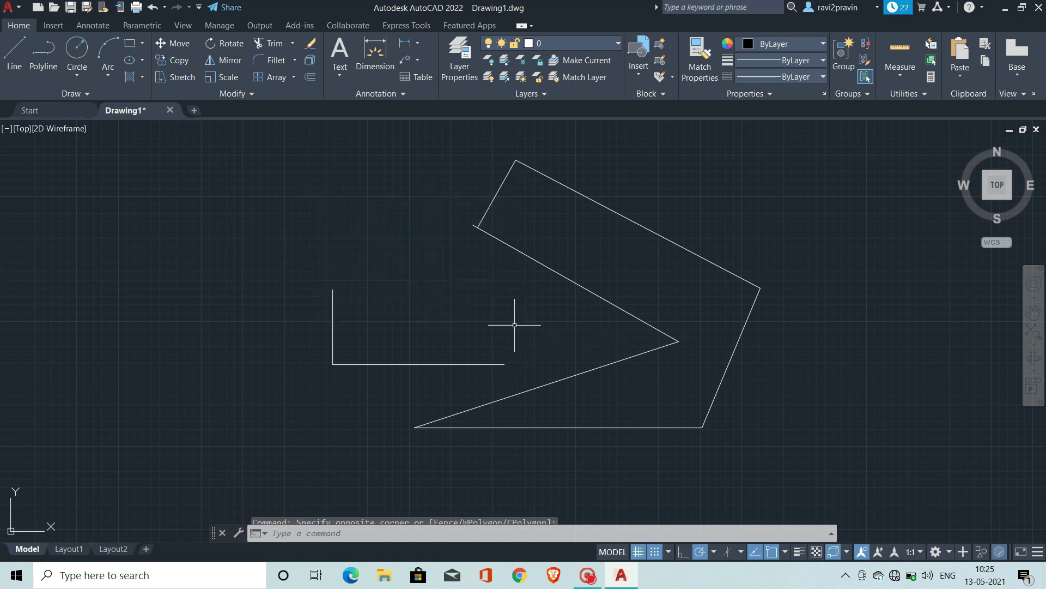
left_click(280, 164)
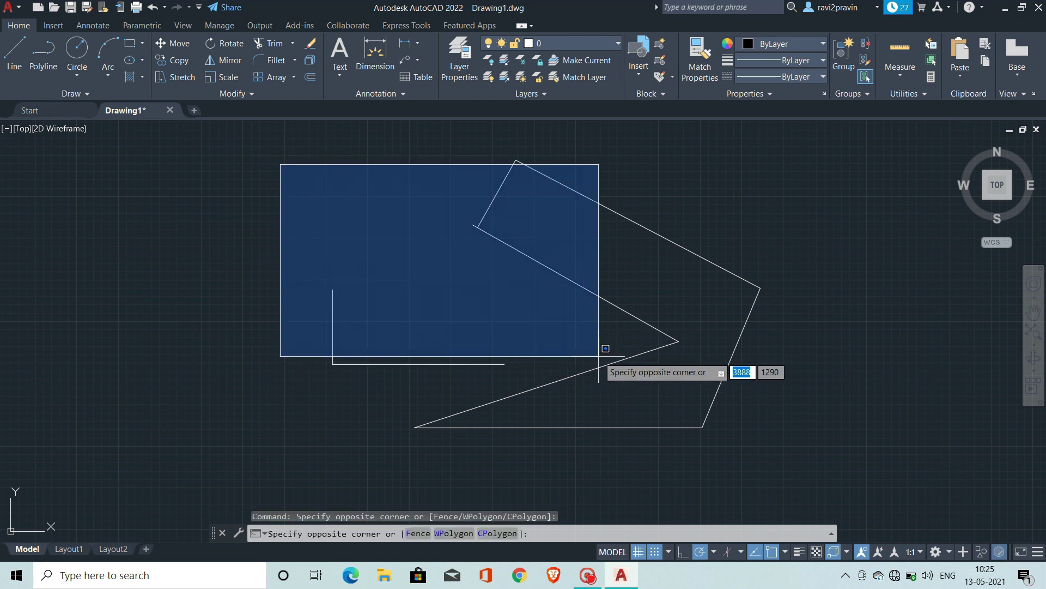
left_click(607, 426)
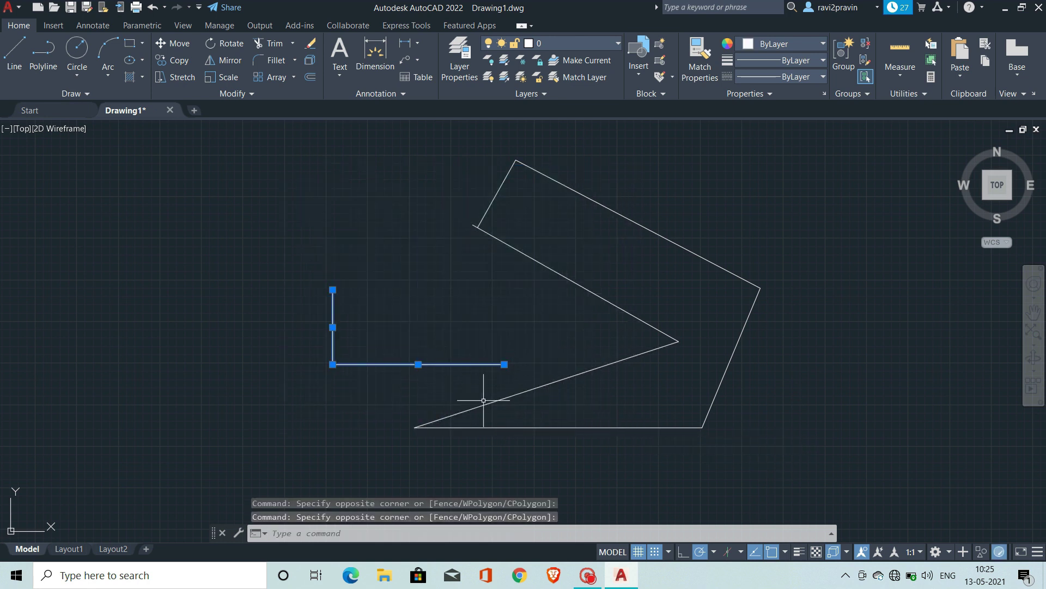
key("Delete")
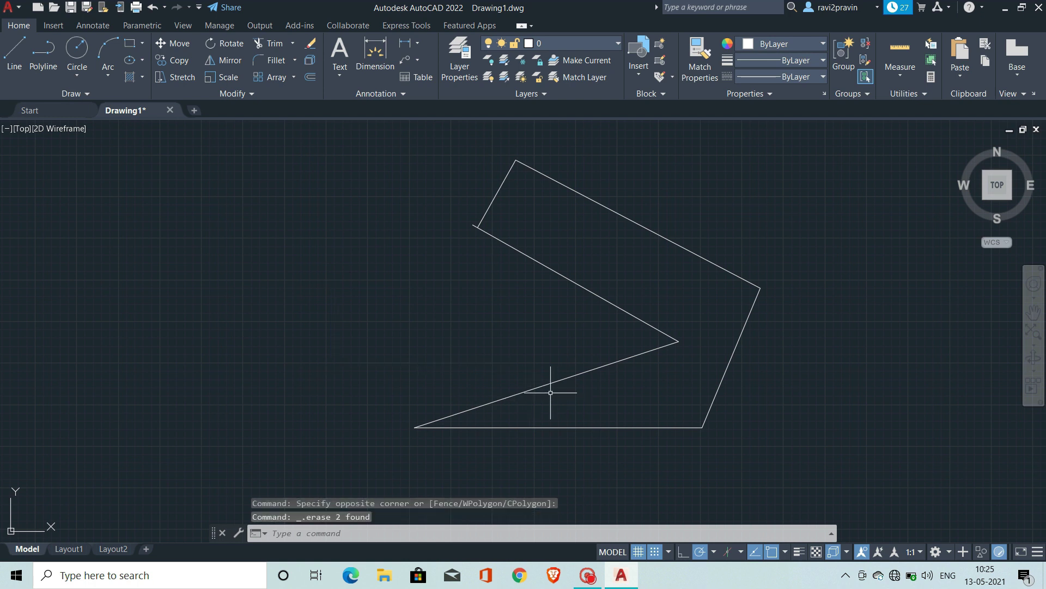
Erase all the lines of the angled chain using crossing selections
left_click(875, 433)
left_click(654, 213)
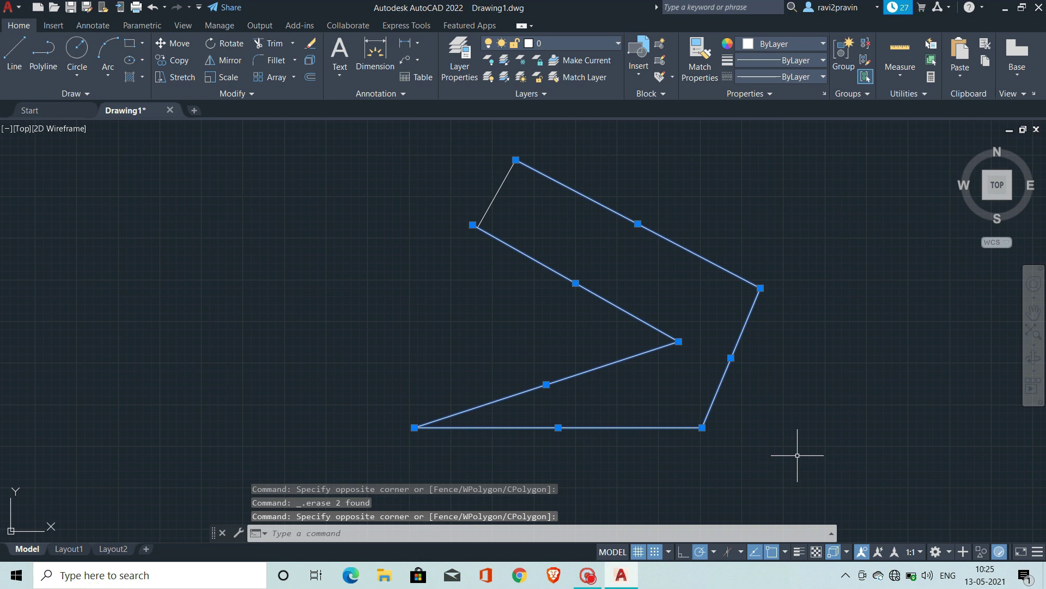
key("Delete")
left_click(687, 333)
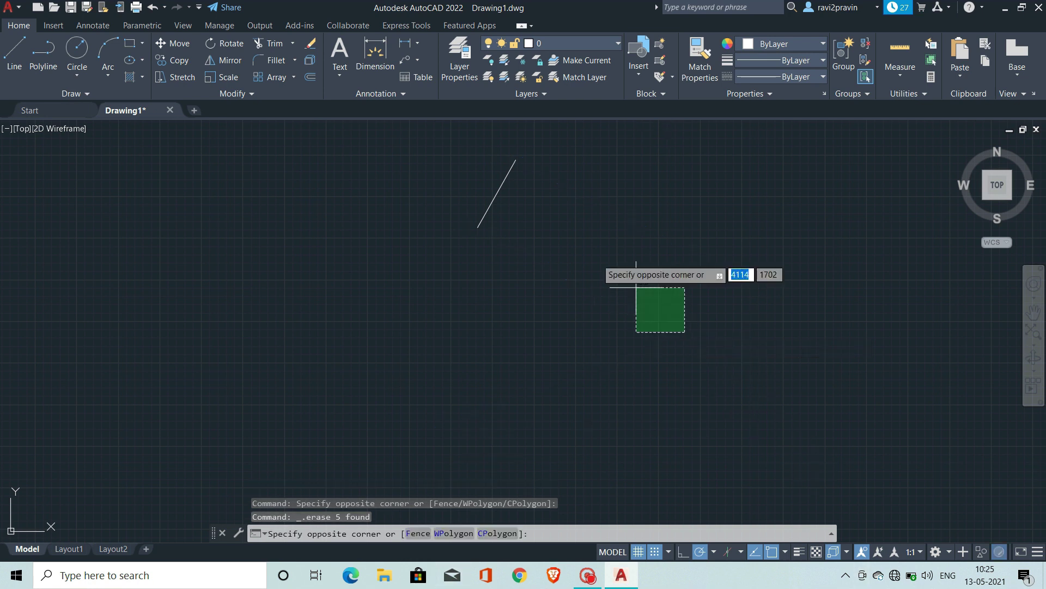
left_click(476, 157)
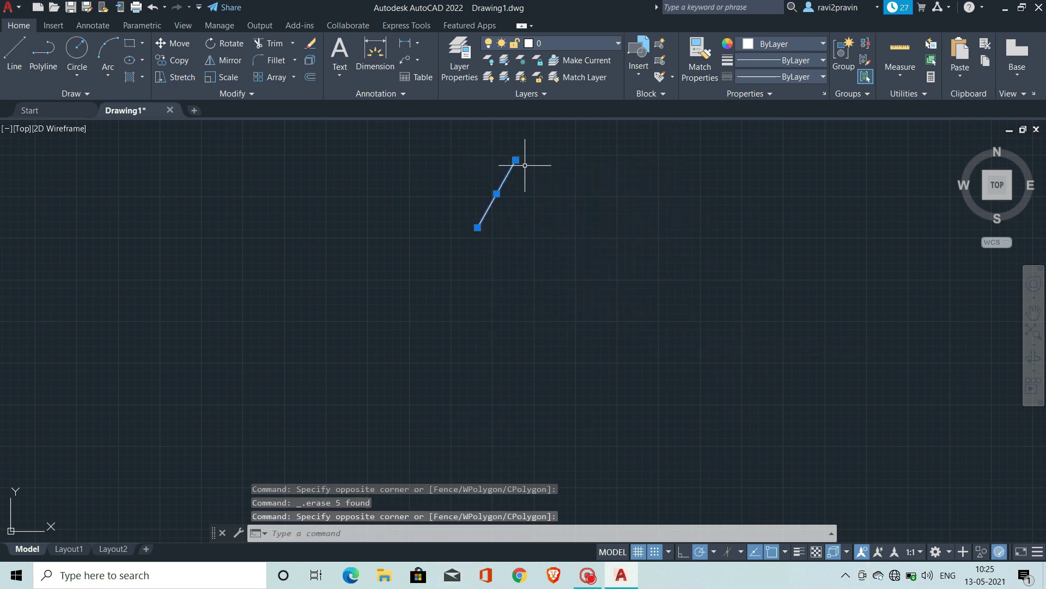
key("Delete")
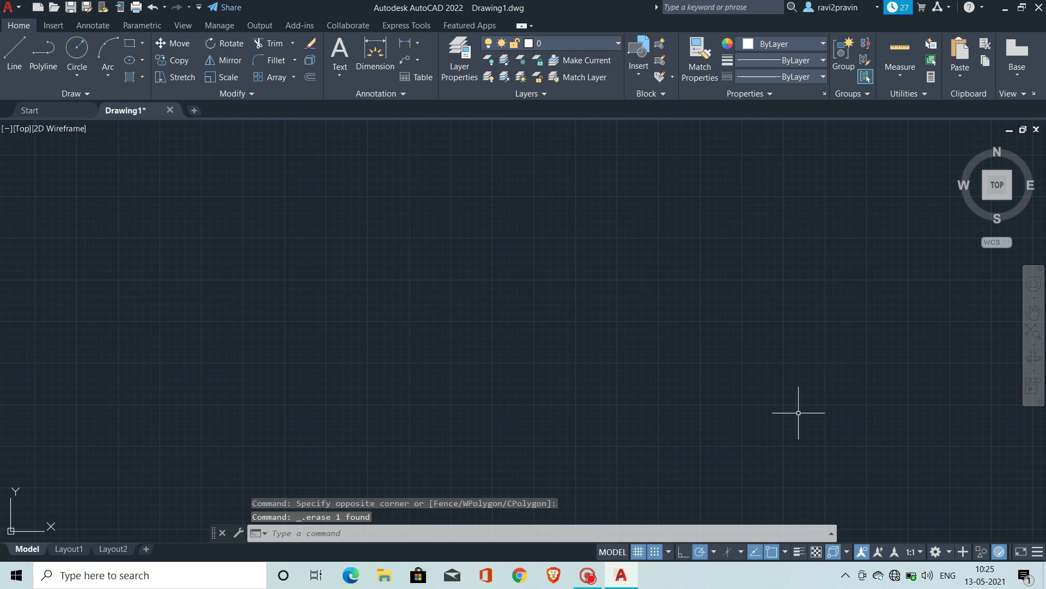
Turn on isometric drafting and ortho mode, and draw a closed parallelogram on the right isoplane with slanted sides about 750 long
left_click(728, 552)
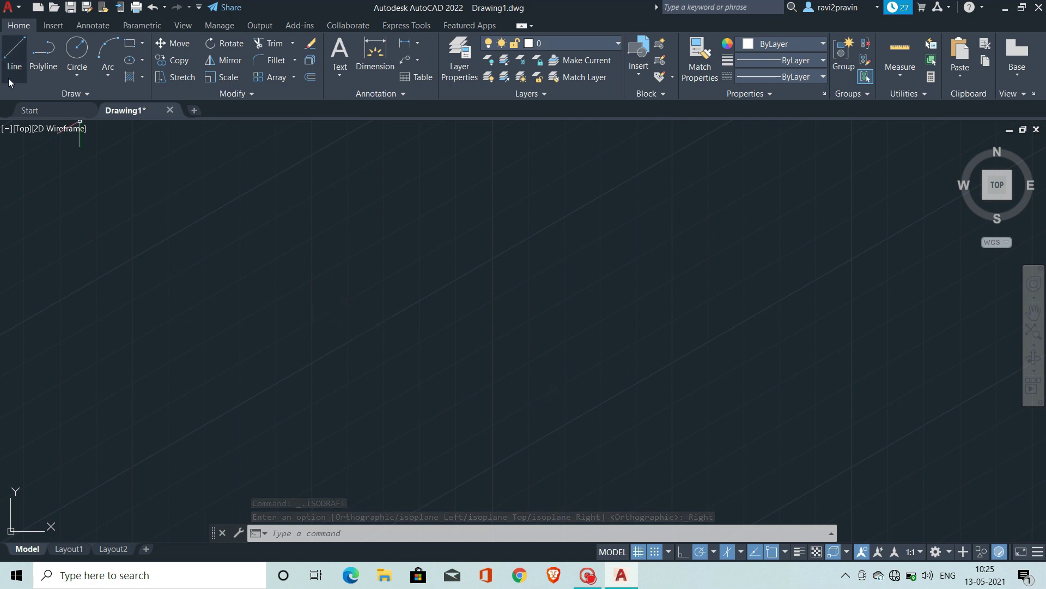
left_click(446, 376)
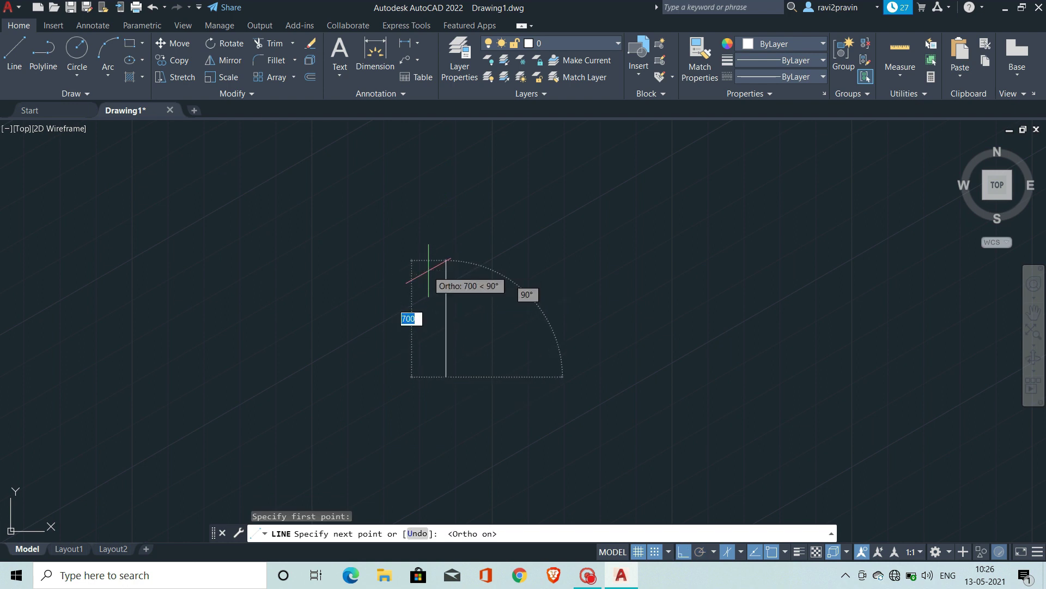
key("F8")
left_click(447, 282)
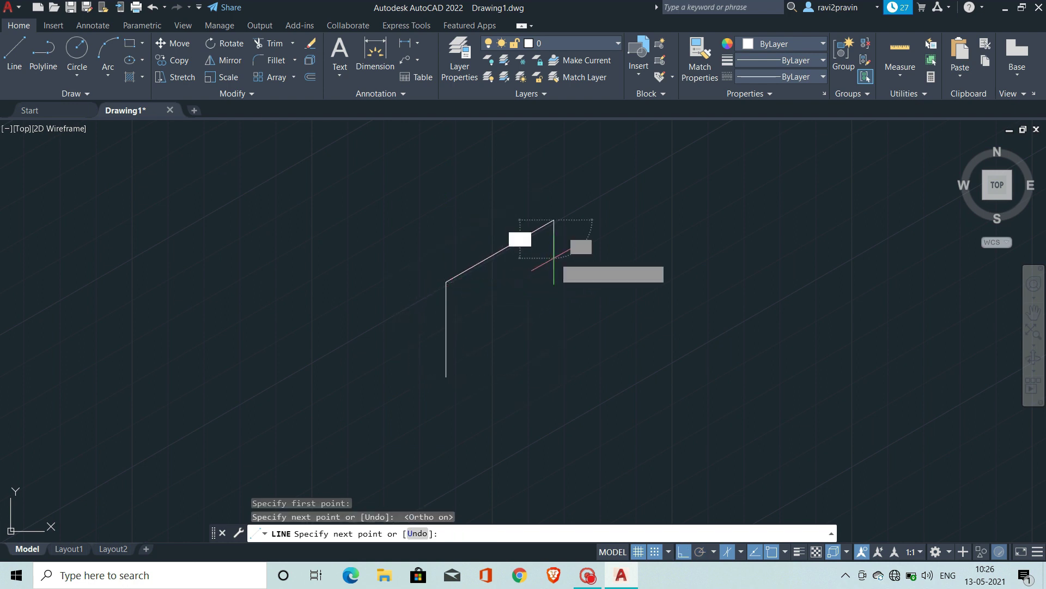
left_click(554, 223)
left_click(554, 327)
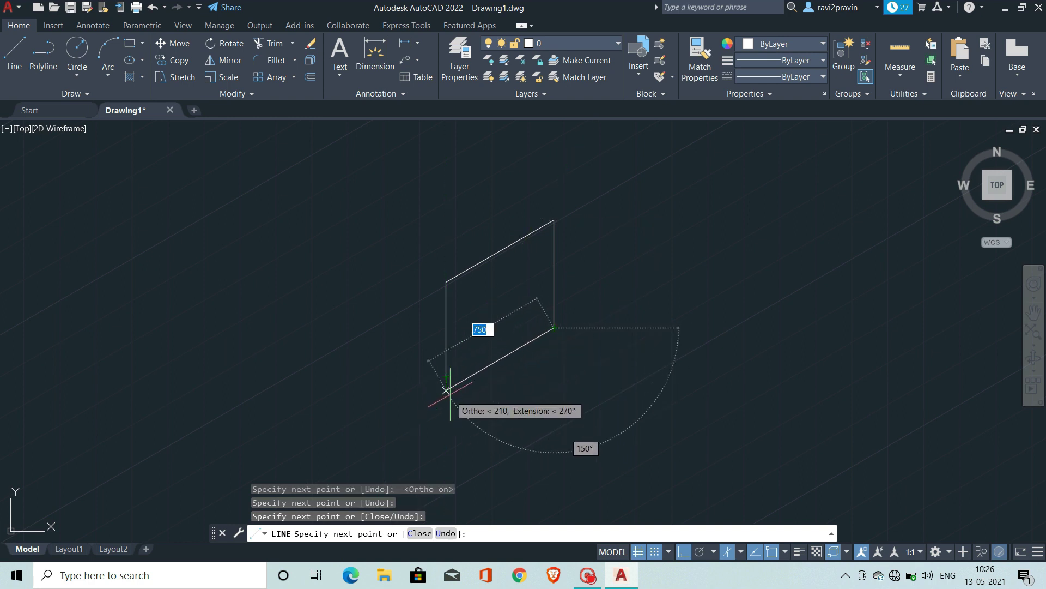
left_click(446, 390)
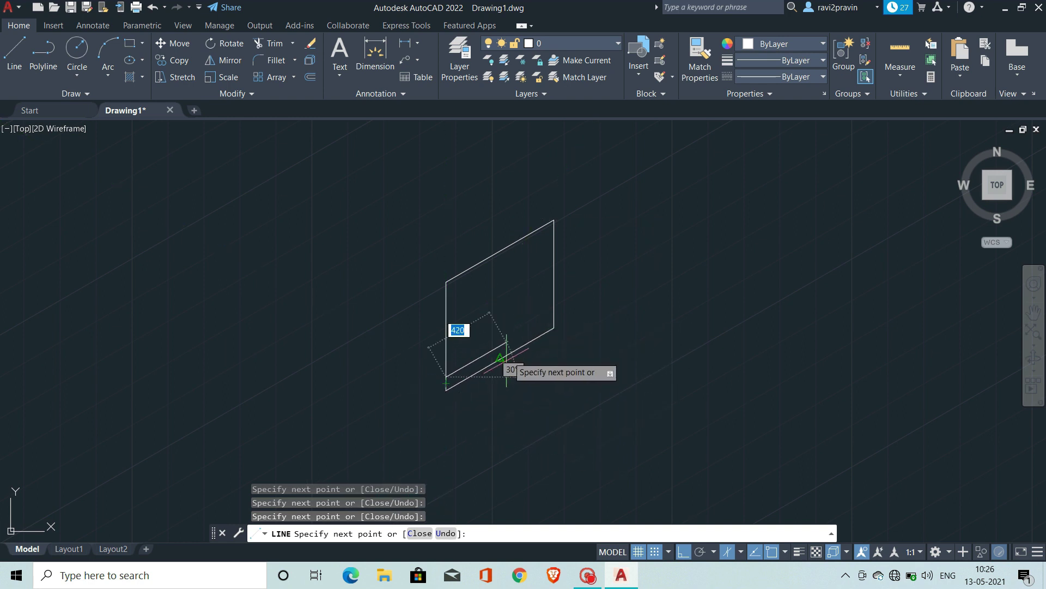
key("Escape")
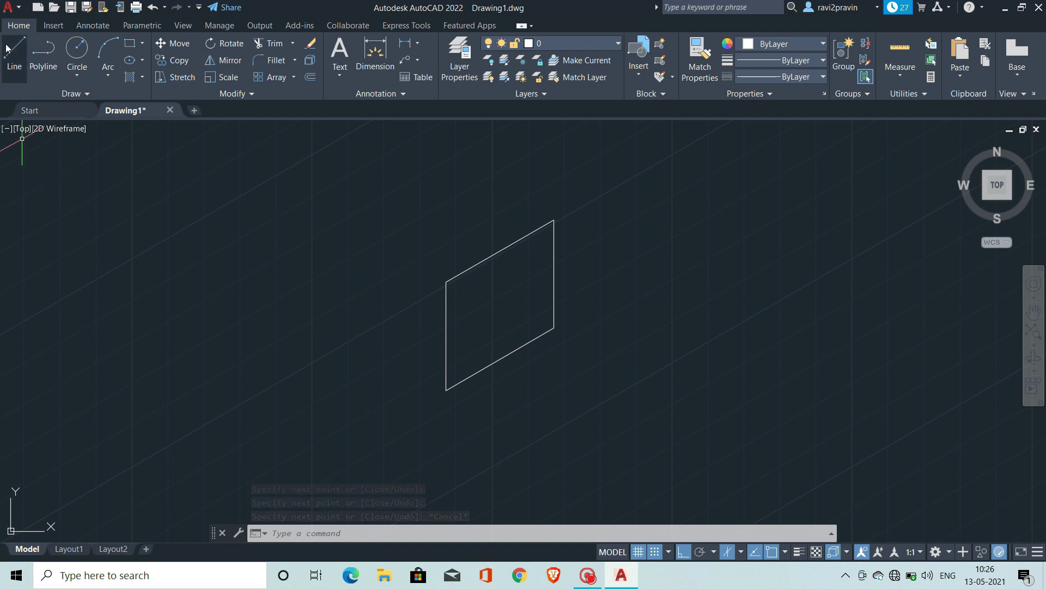
Switch to the left isoplane and draw a narrow adjoining face with three lines from the parallelogram's upper-left corner
key("Return")
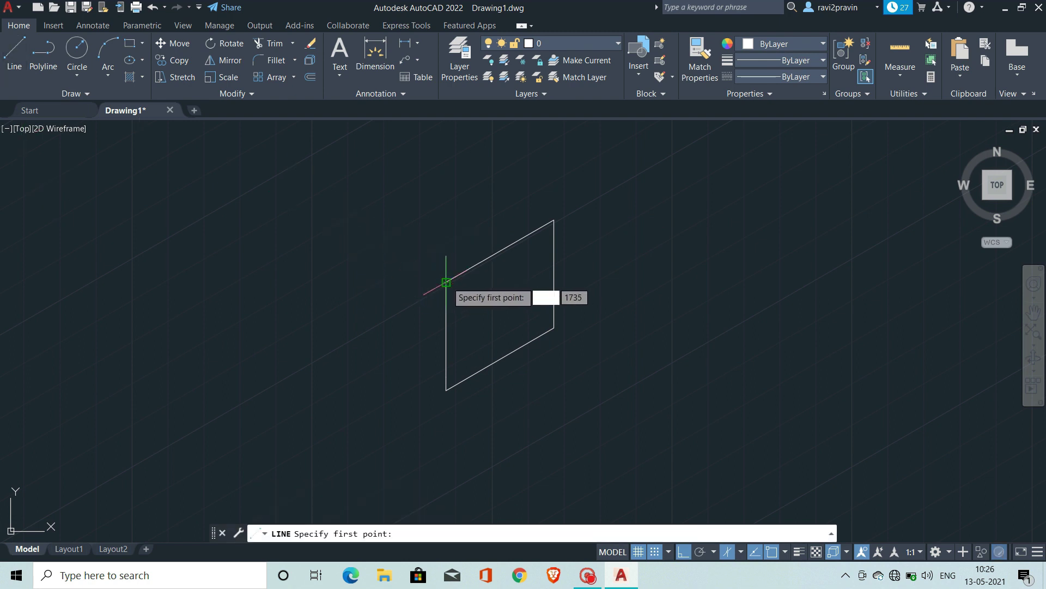
left_click(446, 282)
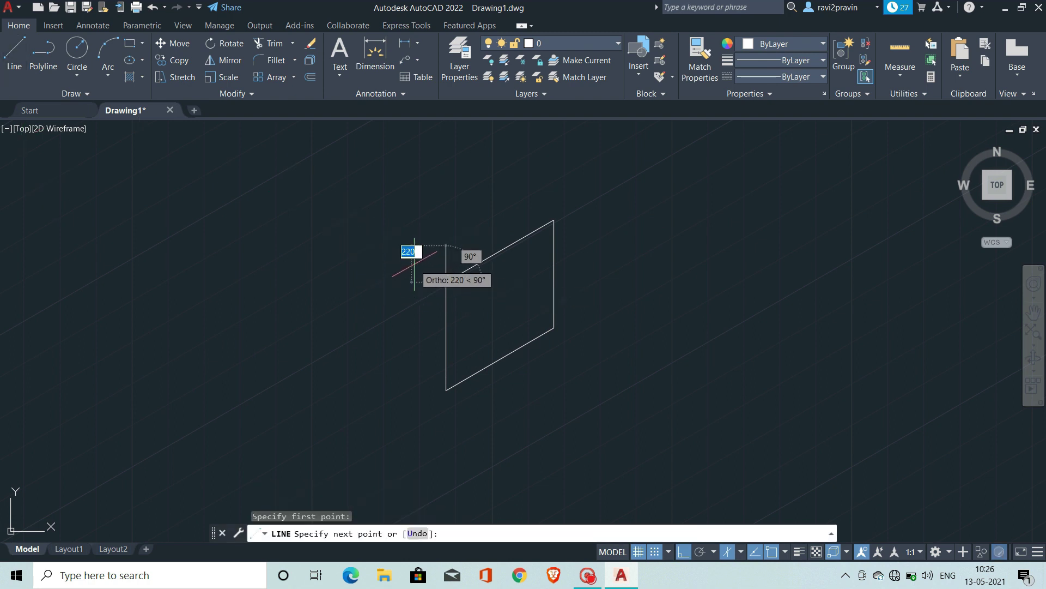
key("F5")
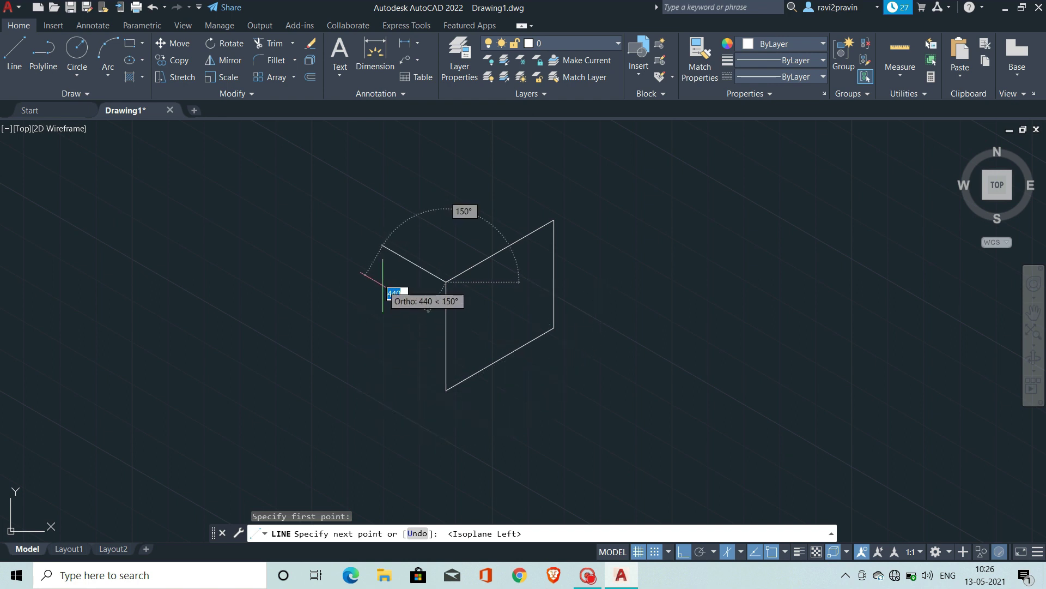
left_click(411, 281)
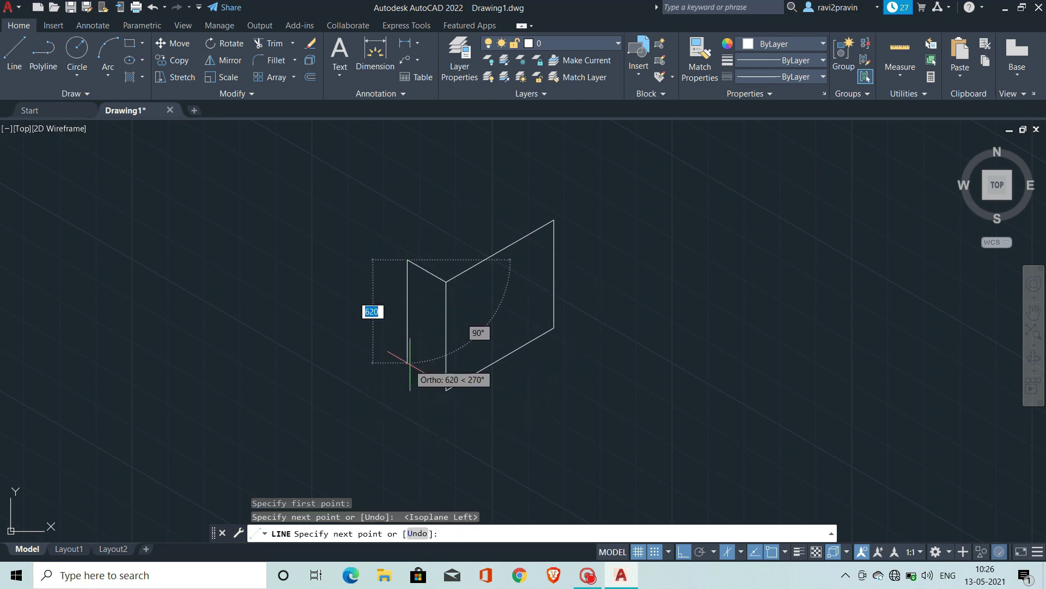
left_click(409, 374)
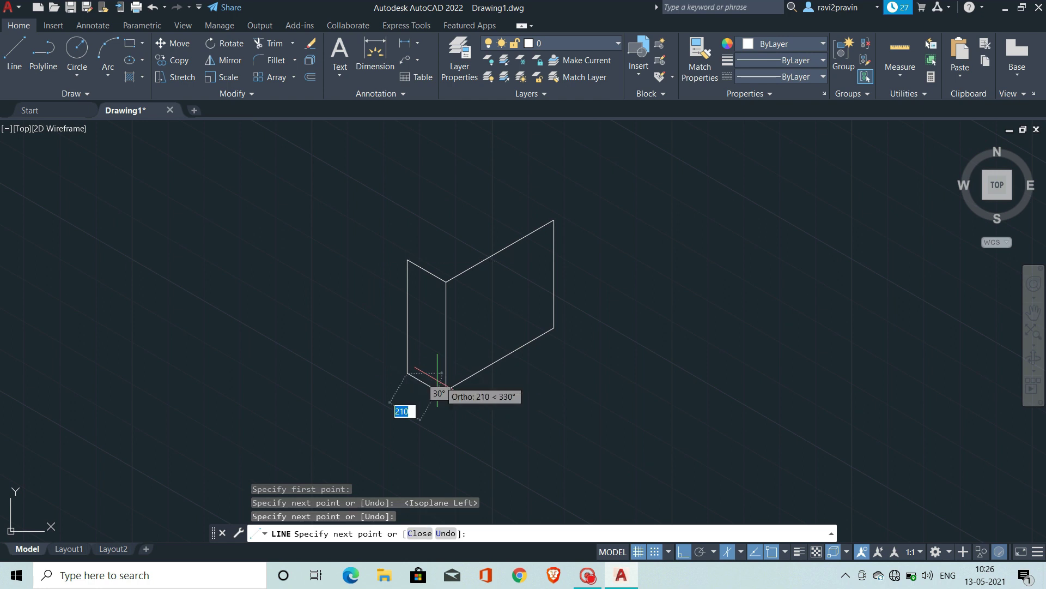
left_click(446, 393)
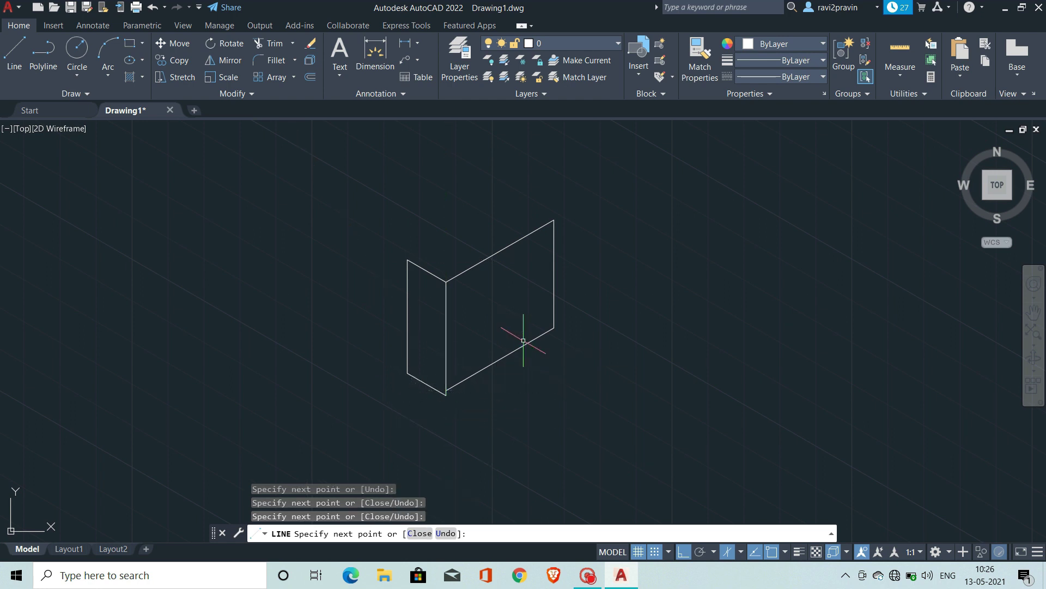
key("Escape")
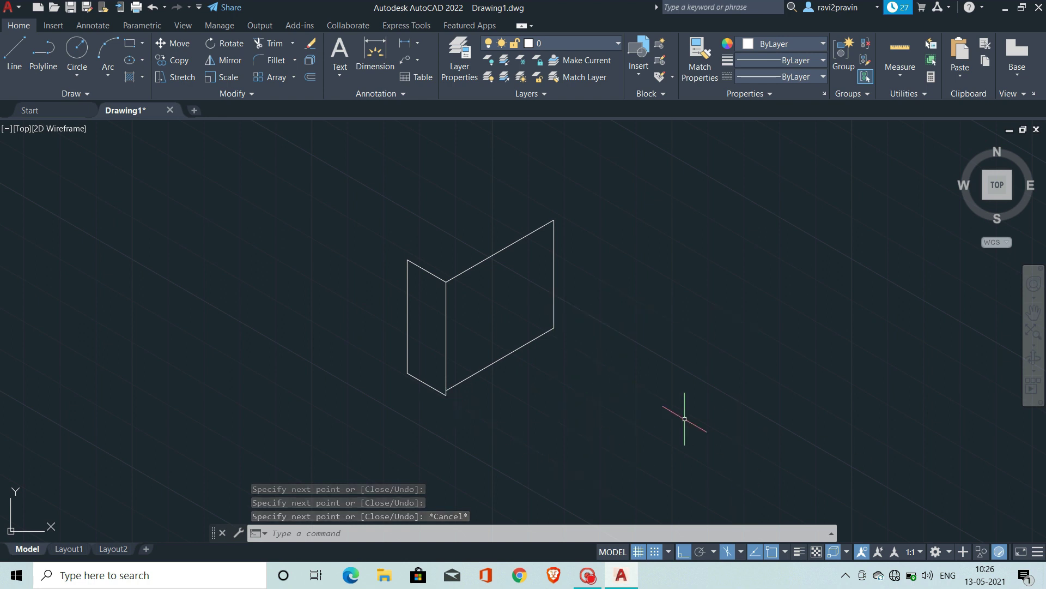
Erase all lines of the two isometric faces using crossing selections
left_click(602, 441)
left_click(443, 256)
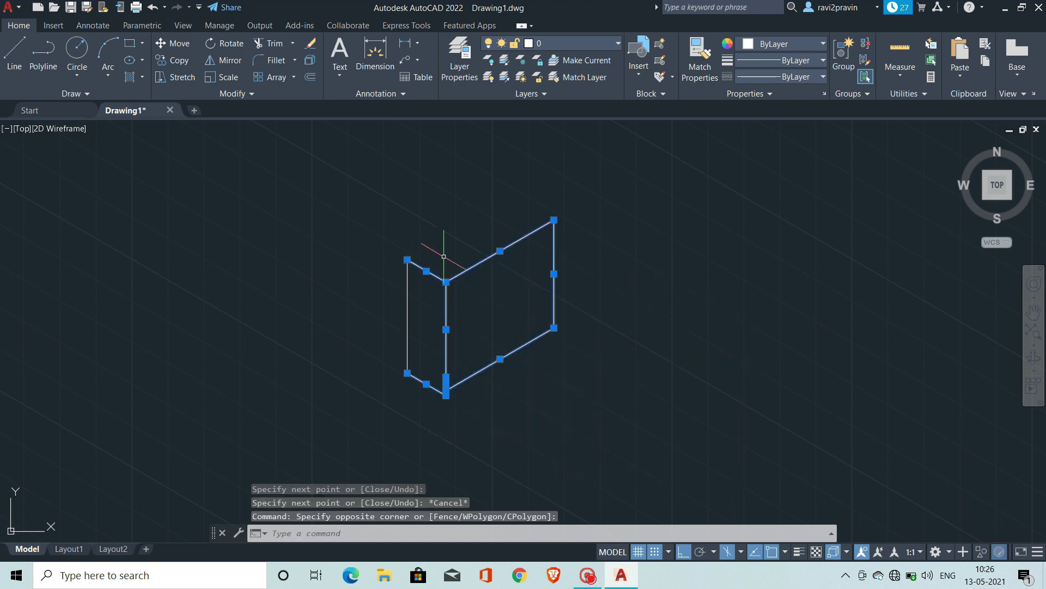
key("Delete")
left_click(455, 253)
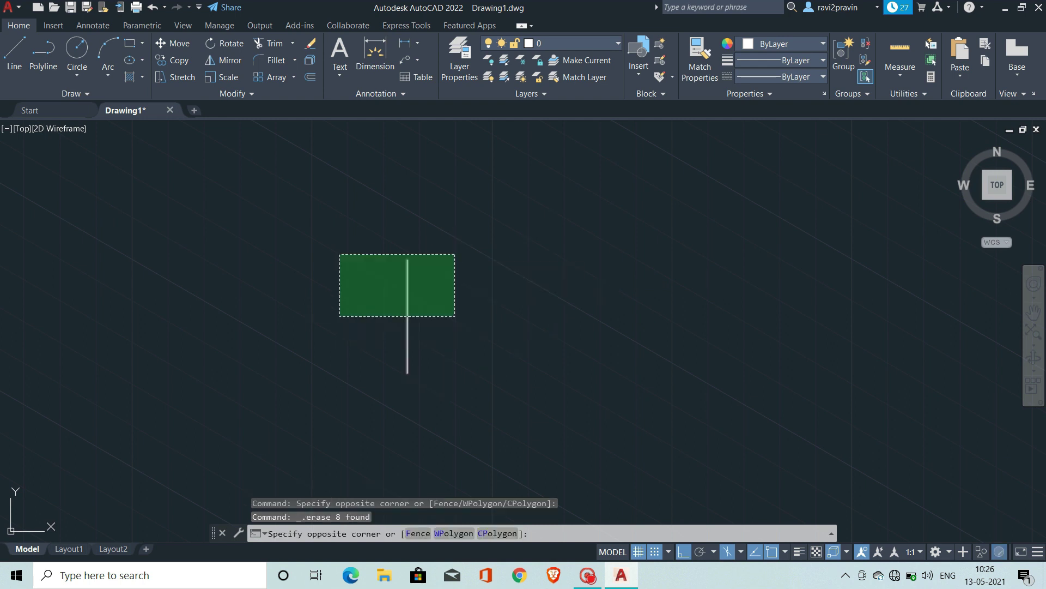
left_click(340, 316)
key("Delete")
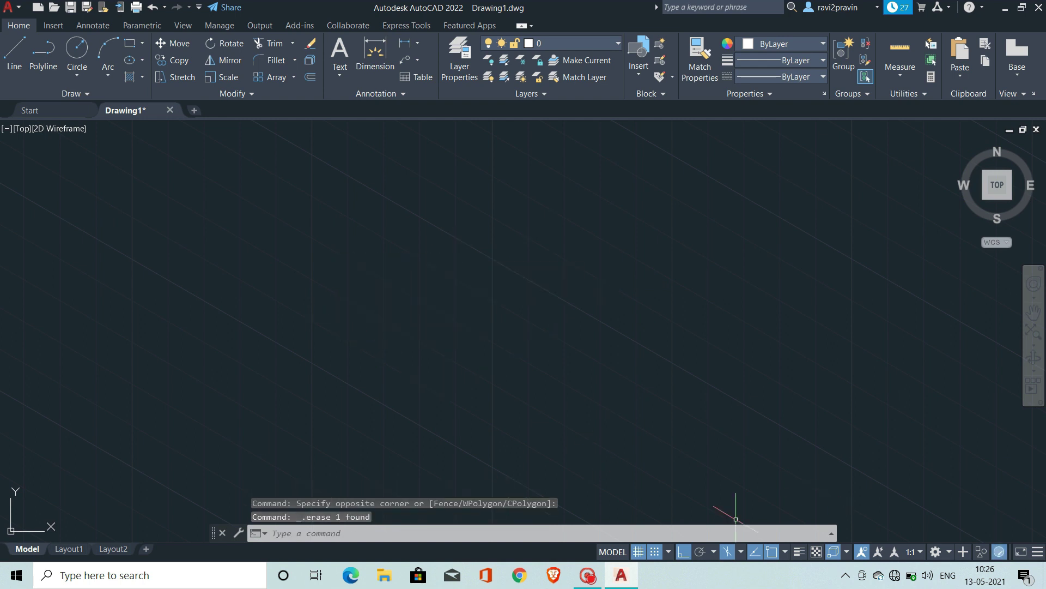
Try the isoplane Right option and return the drawing to orthographic mode by turning off isometric drafting
left_click(741, 551)
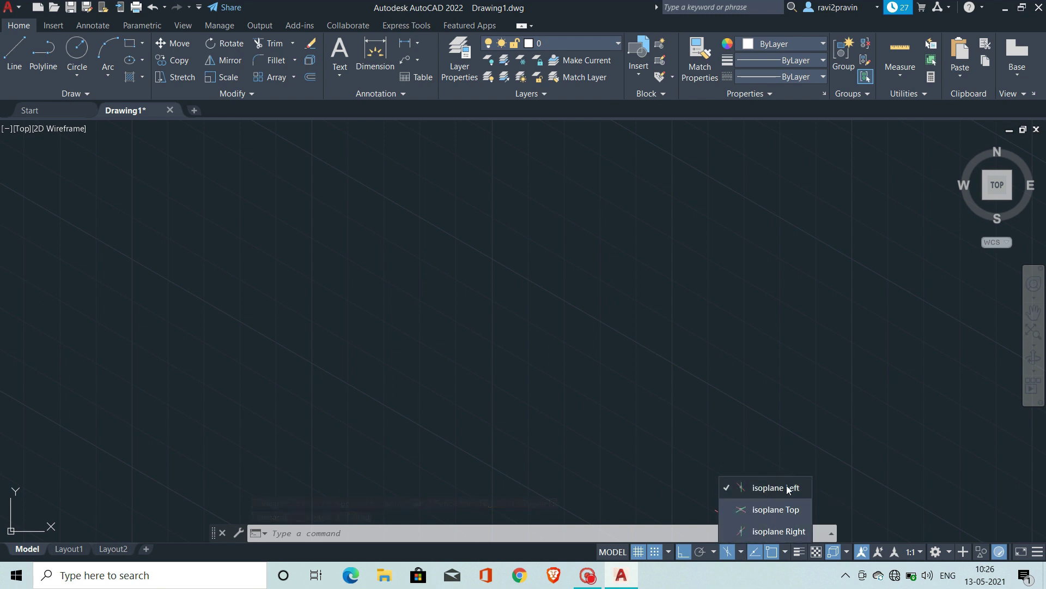
left_click(769, 531)
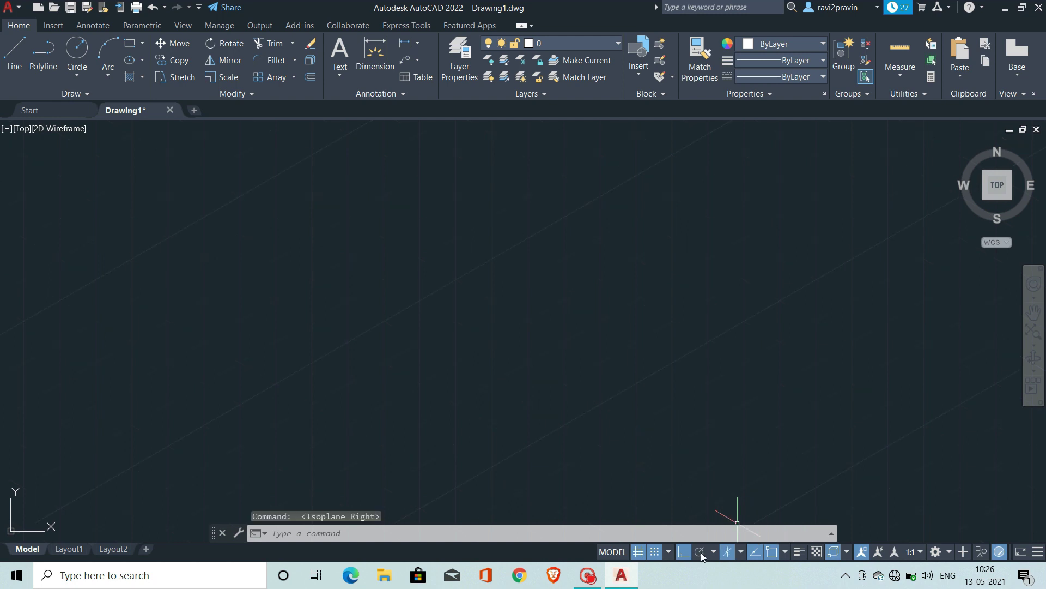
left_click(731, 552)
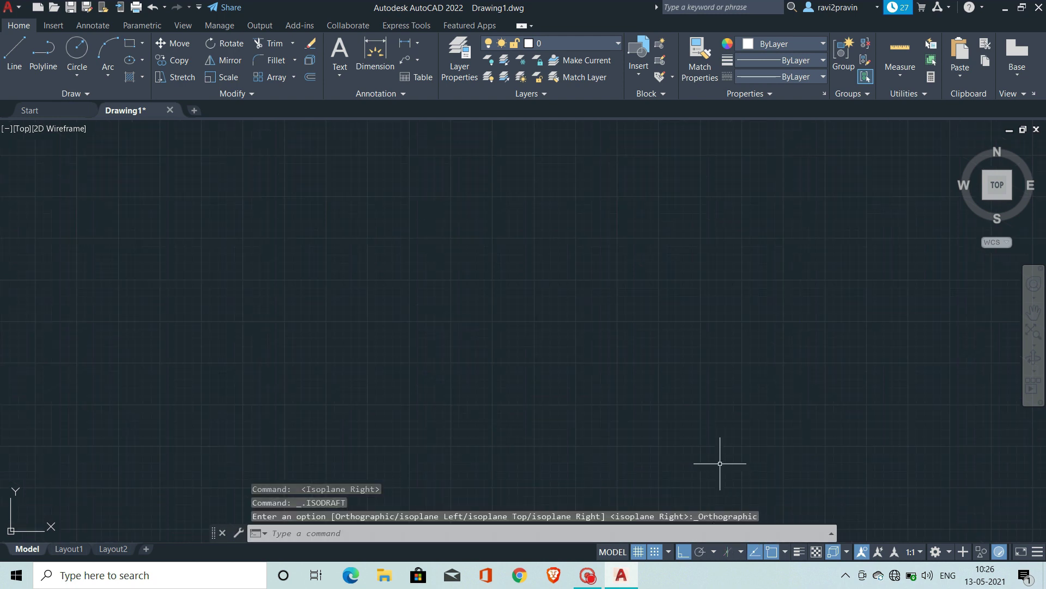
Toggle object snap tracking off and on, and draw a sample circle in the left half of the drawing area
double_click(755, 551)
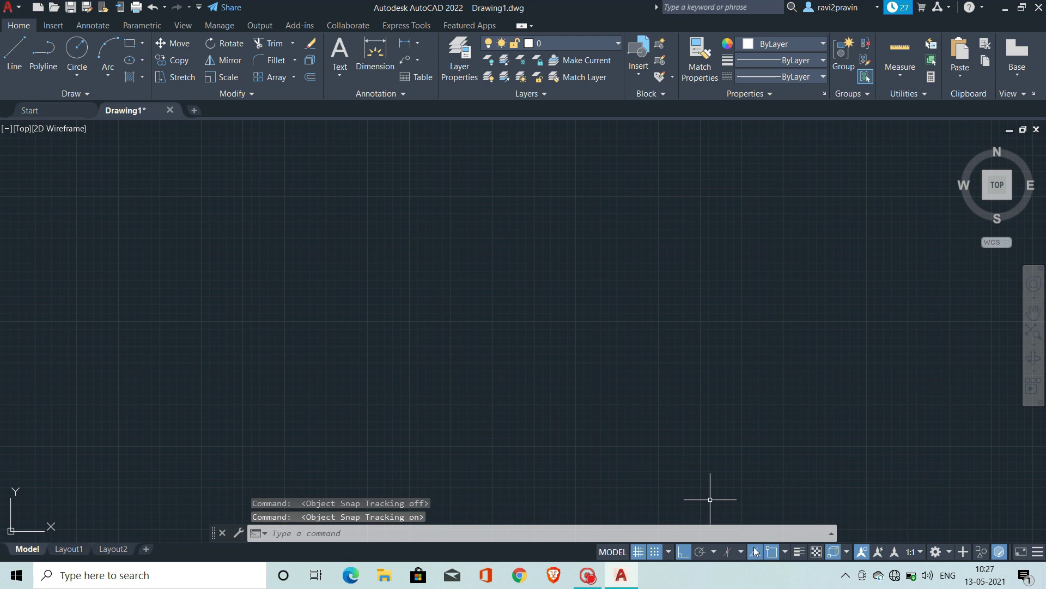
left_click(77, 49)
left_click(269, 323)
left_click(270, 262)
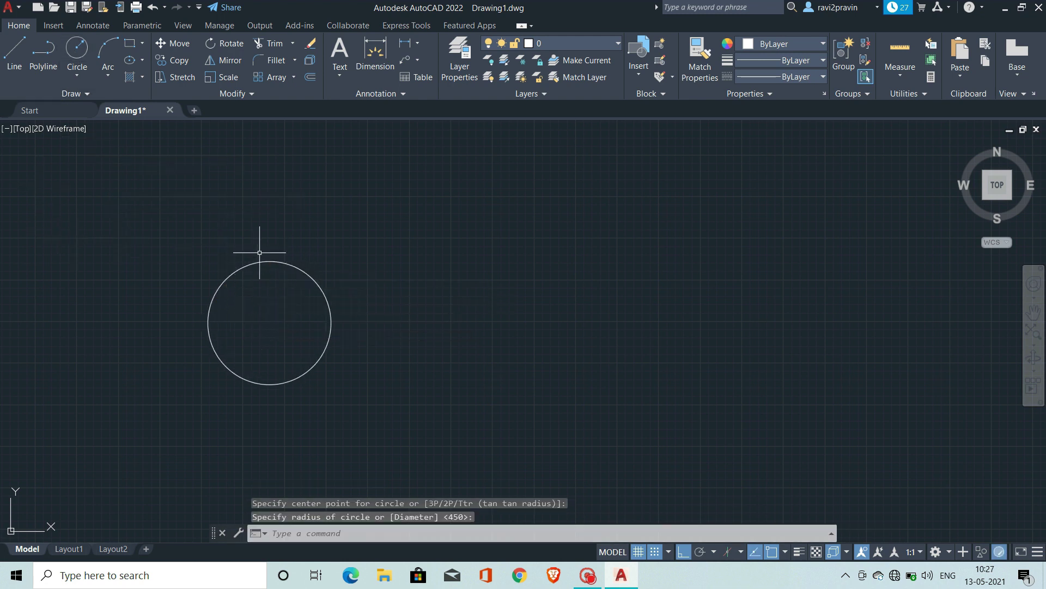
Draw a horizontal line to the right of the circle, level with its center
left_click(14, 60)
left_click(463, 323)
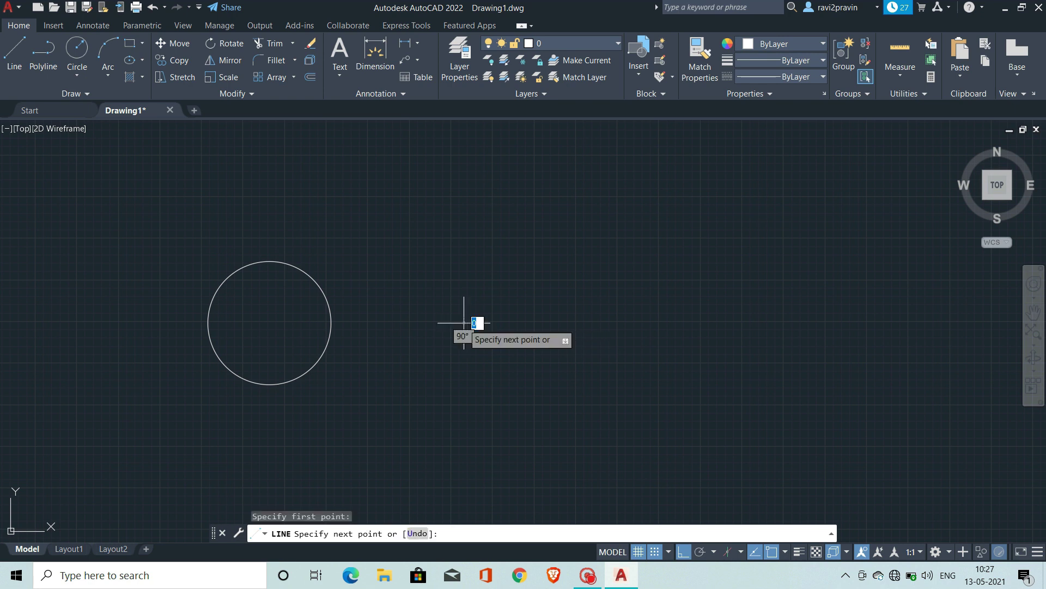
left_click(634, 322)
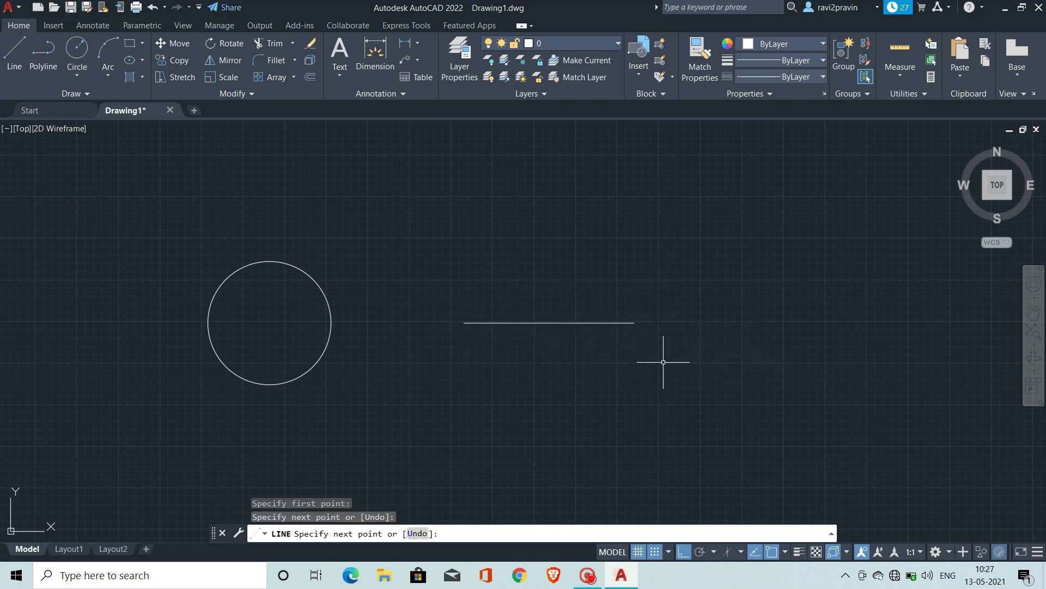
key("Escape")
Try a line starting on the circle's upper-left edge with object snap tracking on
key("Return")
left_click(20, 66)
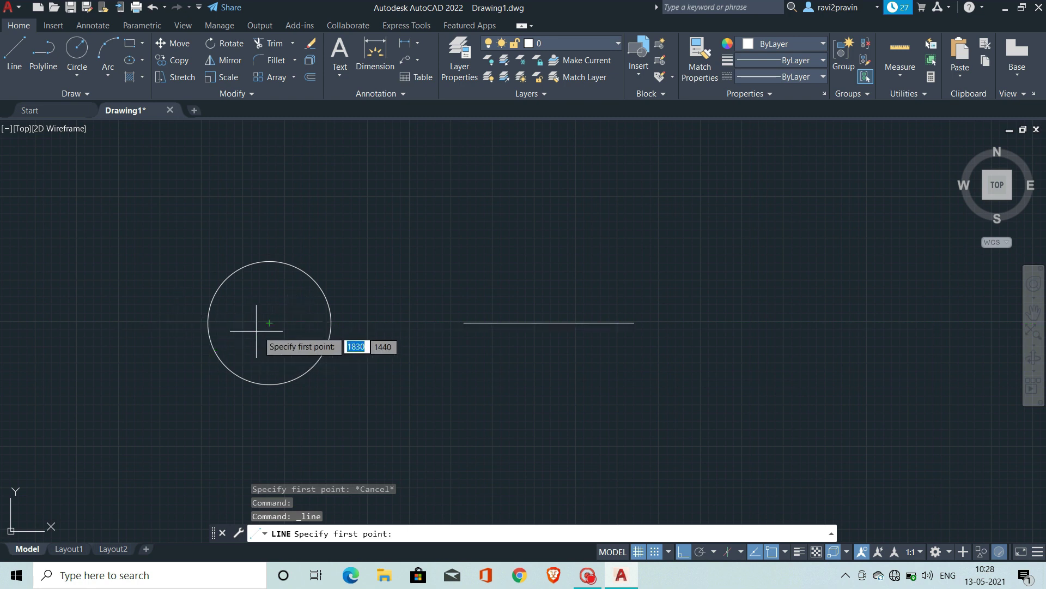
left_click(229, 280)
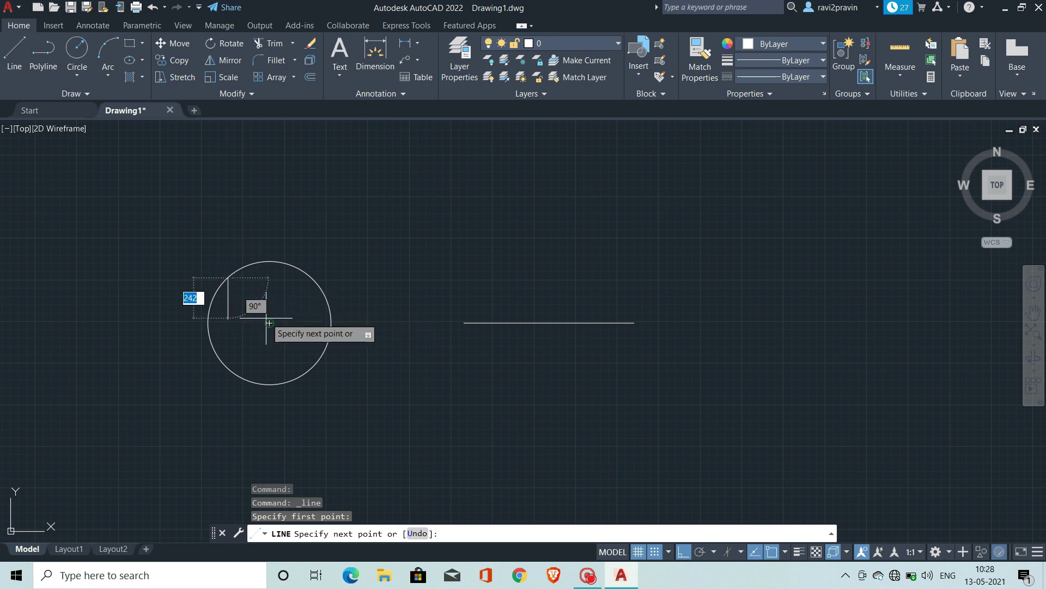
key("Escape")
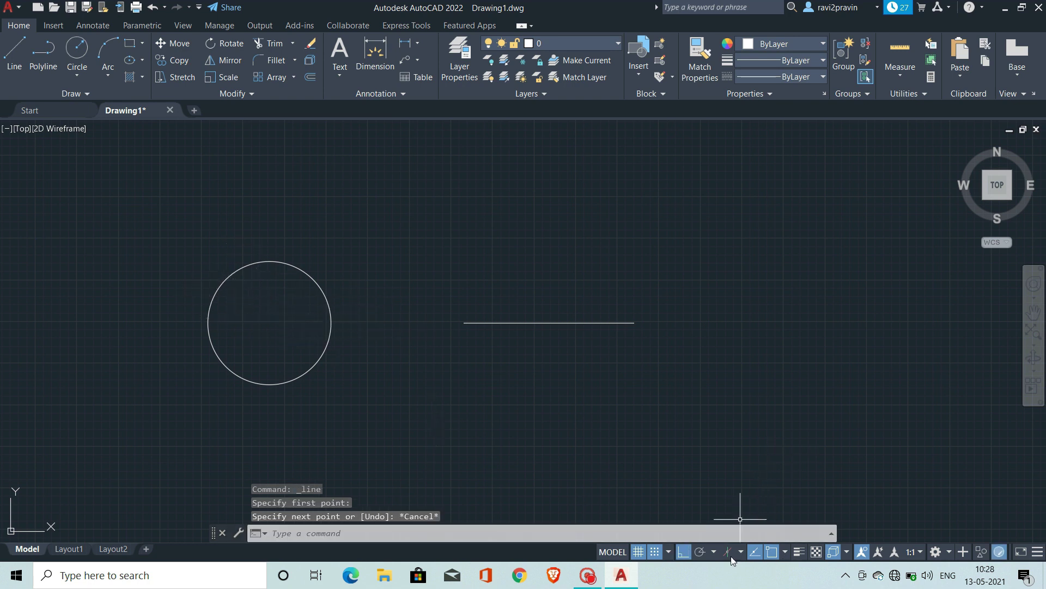
Compare acquiring the circle's center as a line start point with object snap tracking off and on
left_click(759, 550)
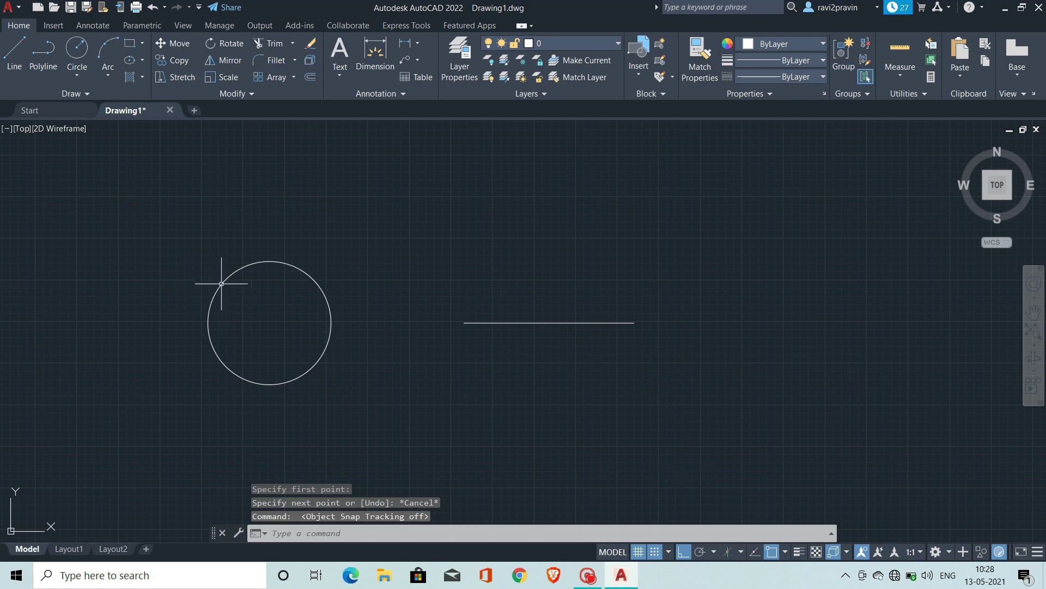
left_click(14, 52)
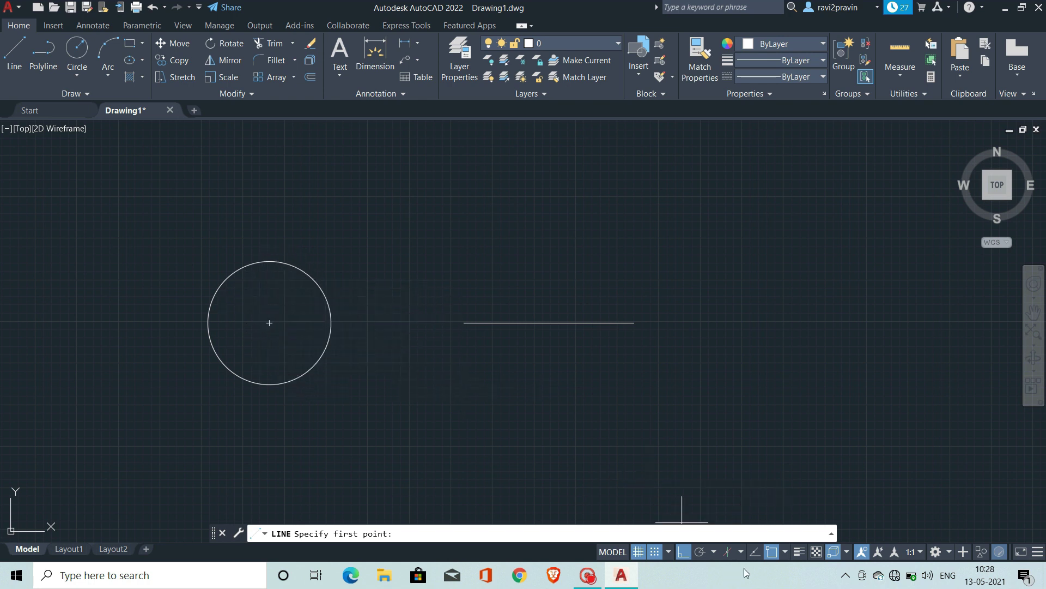
left_click(753, 554)
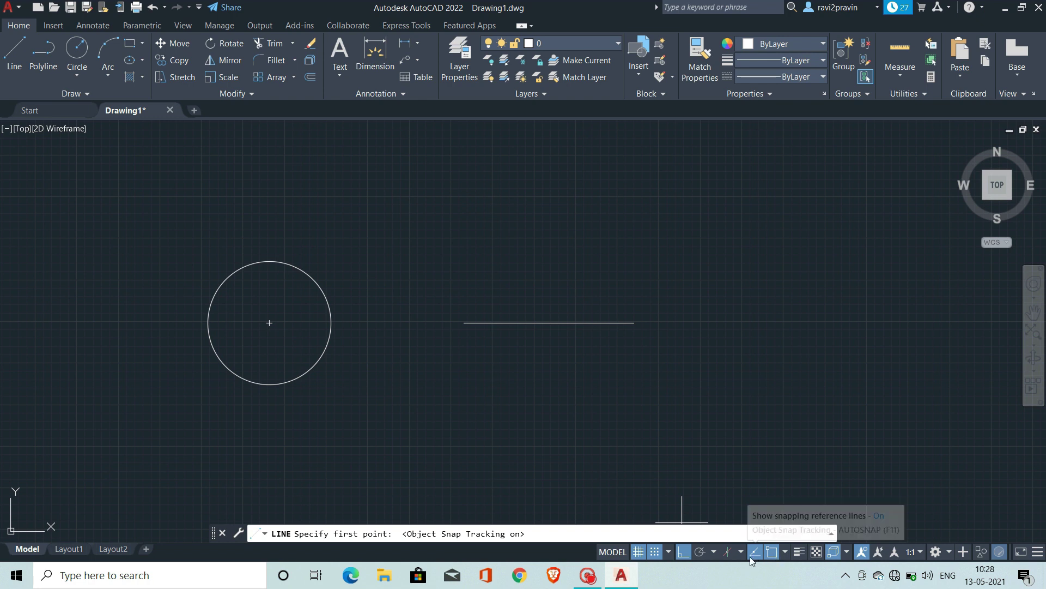
left_click(753, 554)
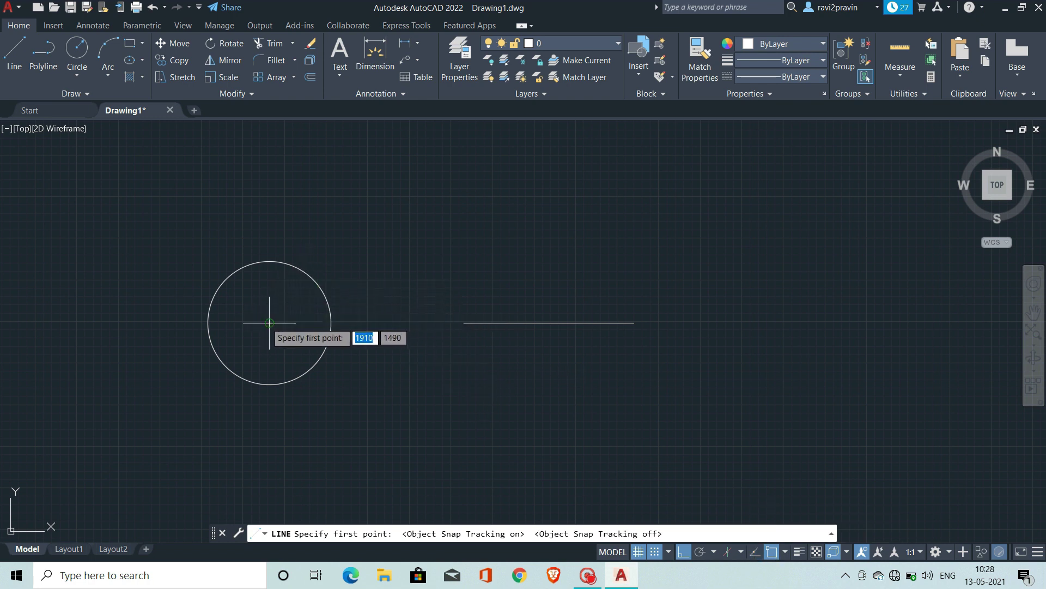
left_click(751, 552)
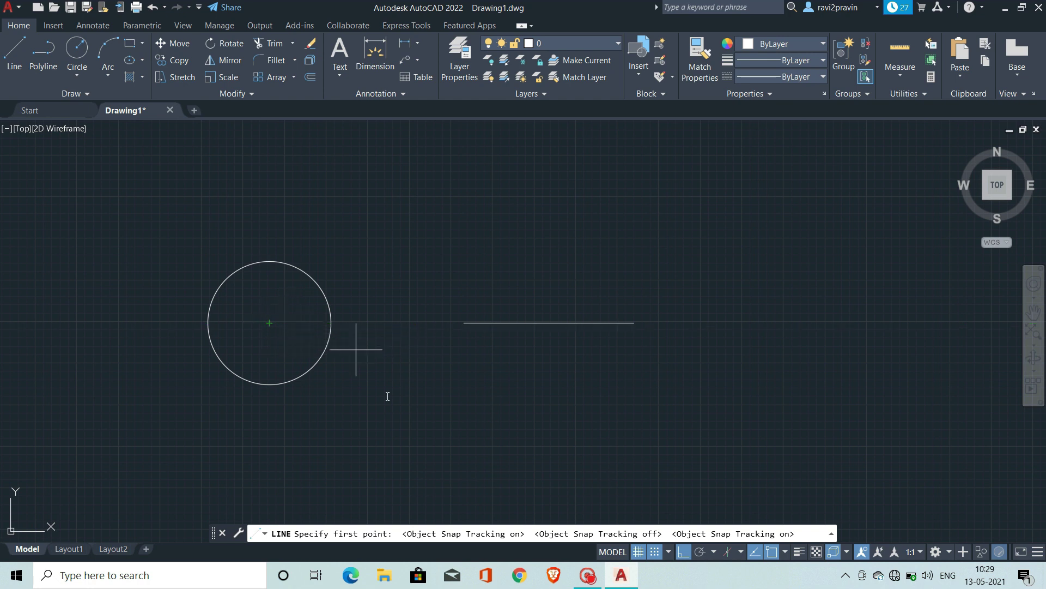
Turn off object snap and review the object snap modes in Drafting Settings
left_click(768, 552)
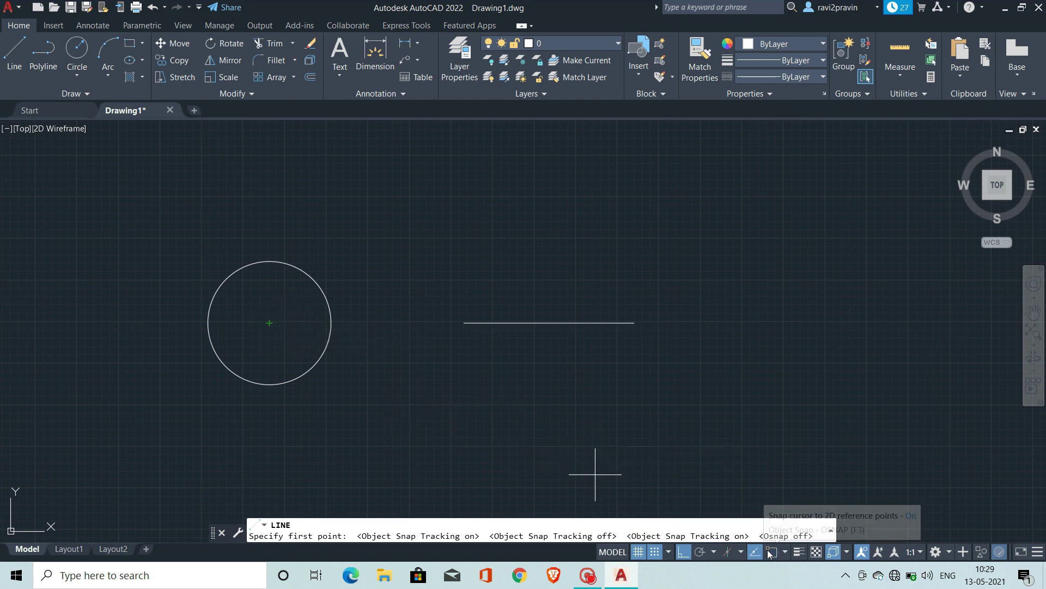
right_click(768, 549)
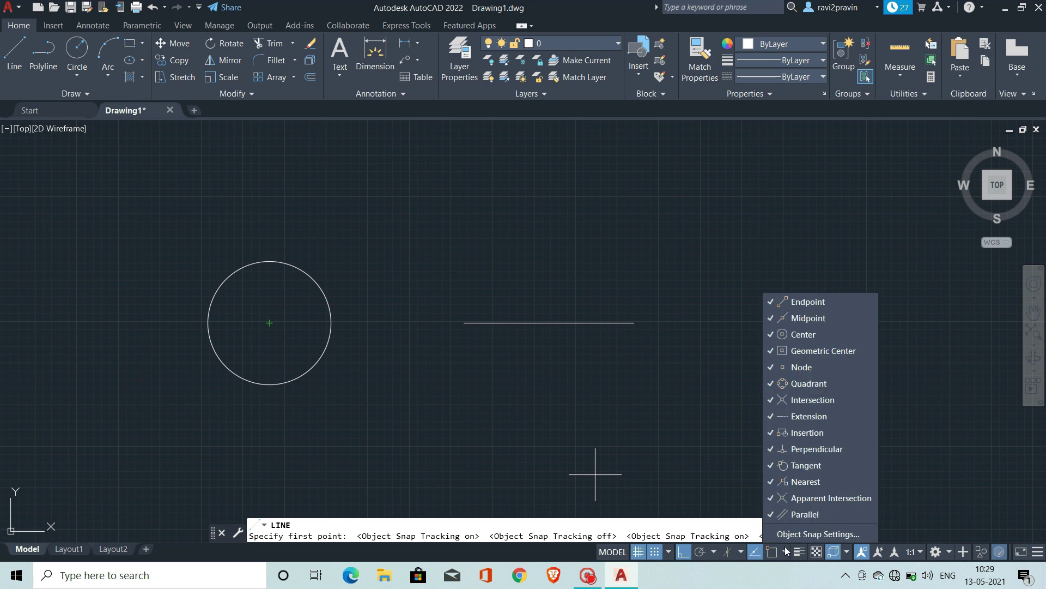
left_click(797, 536)
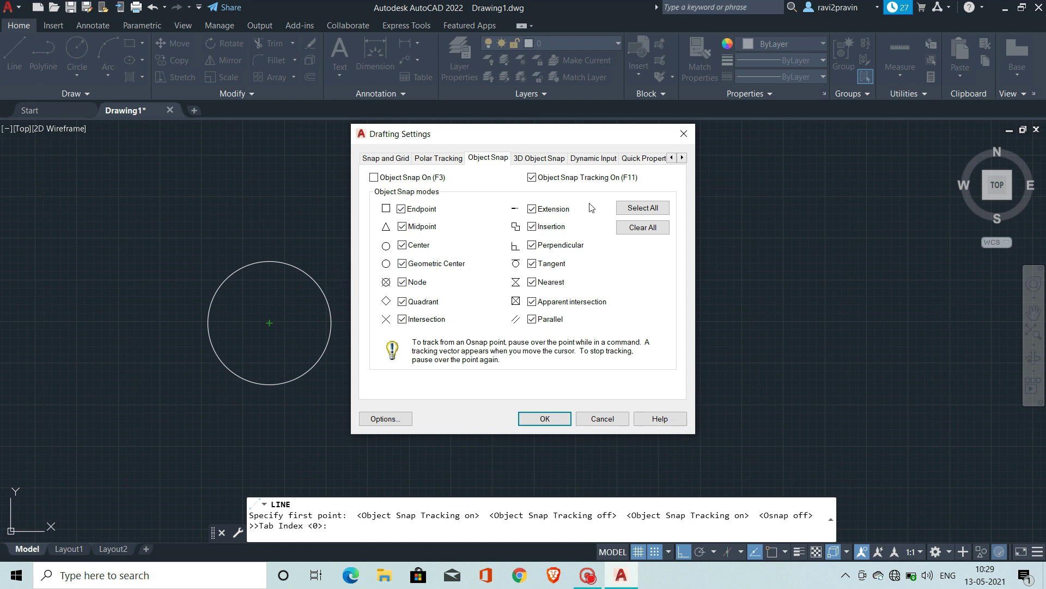
left_click(543, 415)
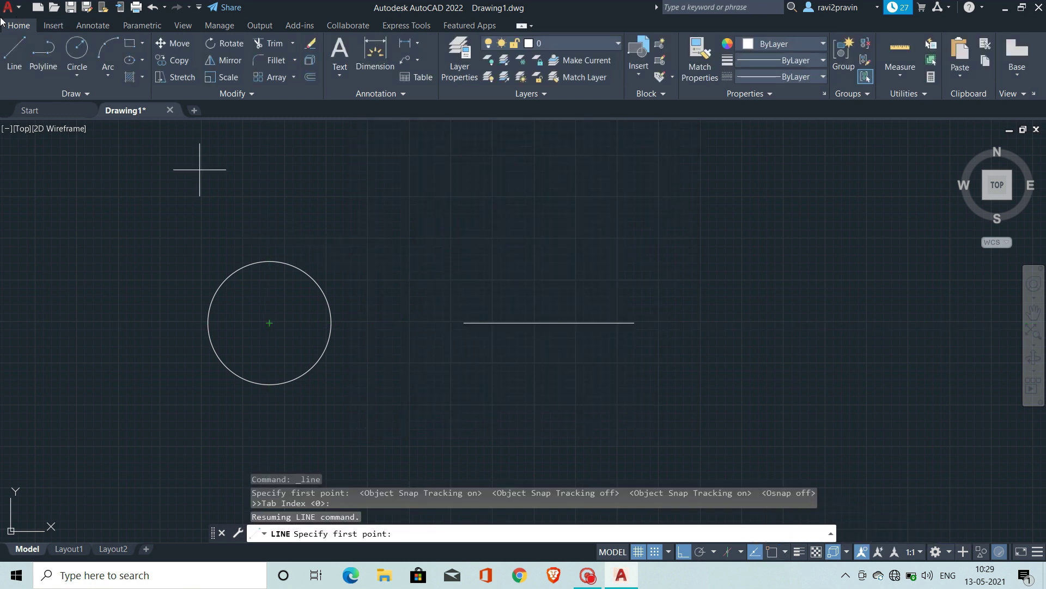
Restart the Line command, toggle object snap tracking off and on, and turn object snap back on
left_click(20, 71)
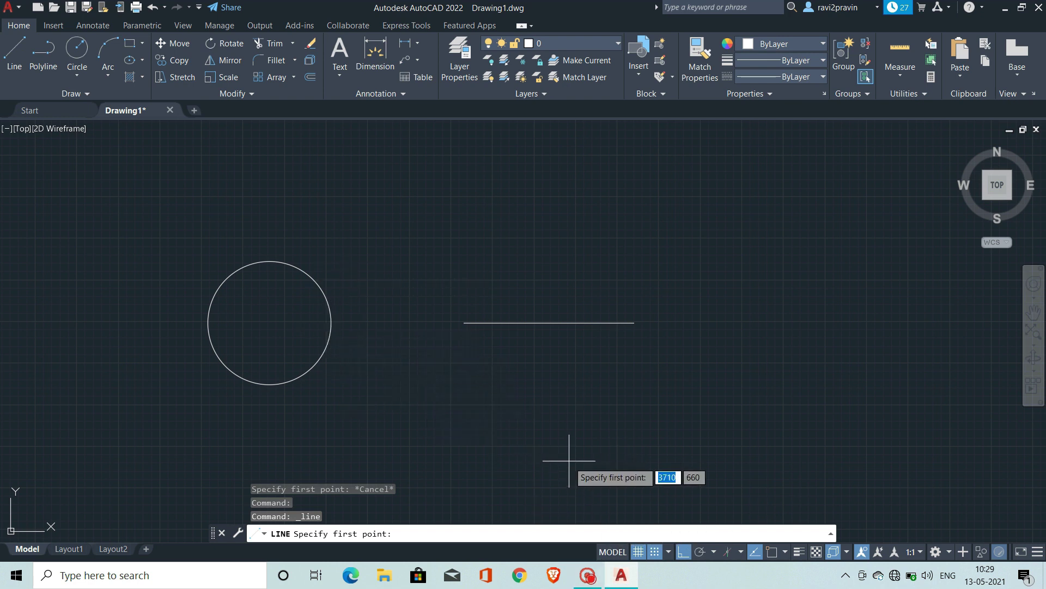
left_click(756, 552)
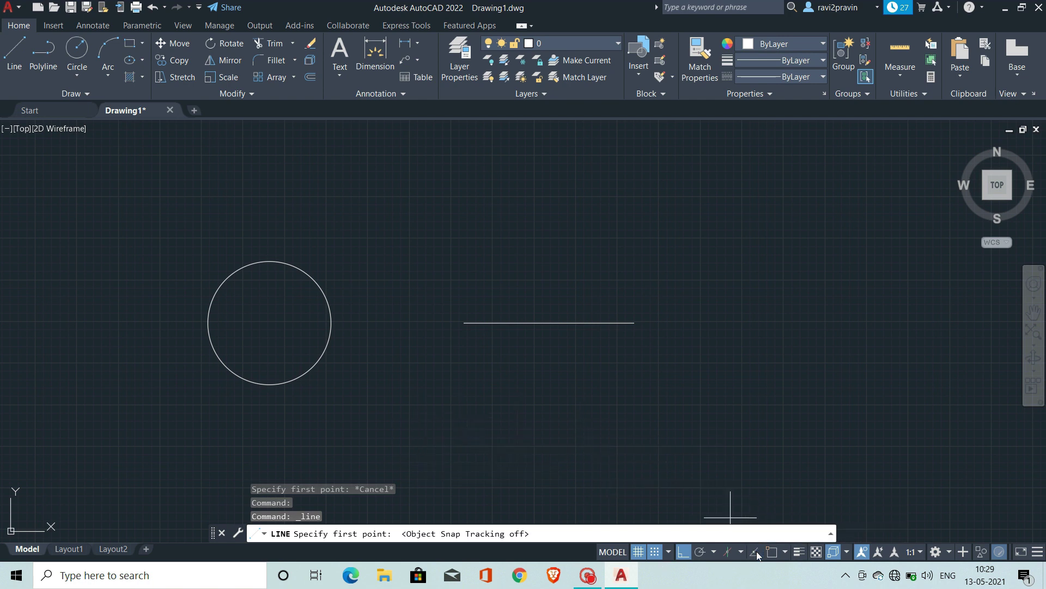
left_click(756, 552)
left_click(756, 552)
left_click(753, 554)
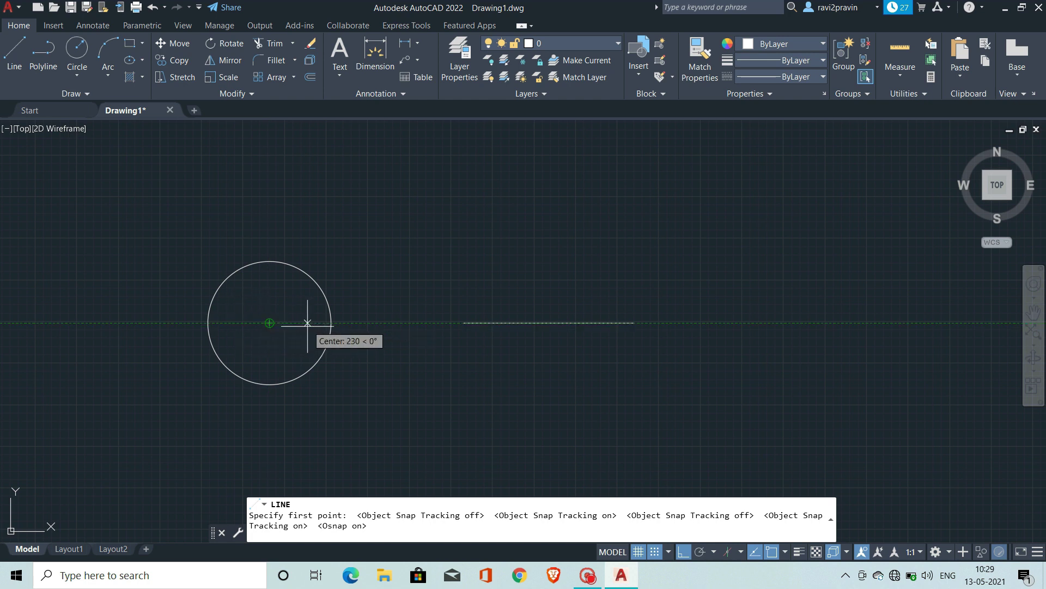
Clear all object snap modes in the Drafting Settings
left_click(785, 552)
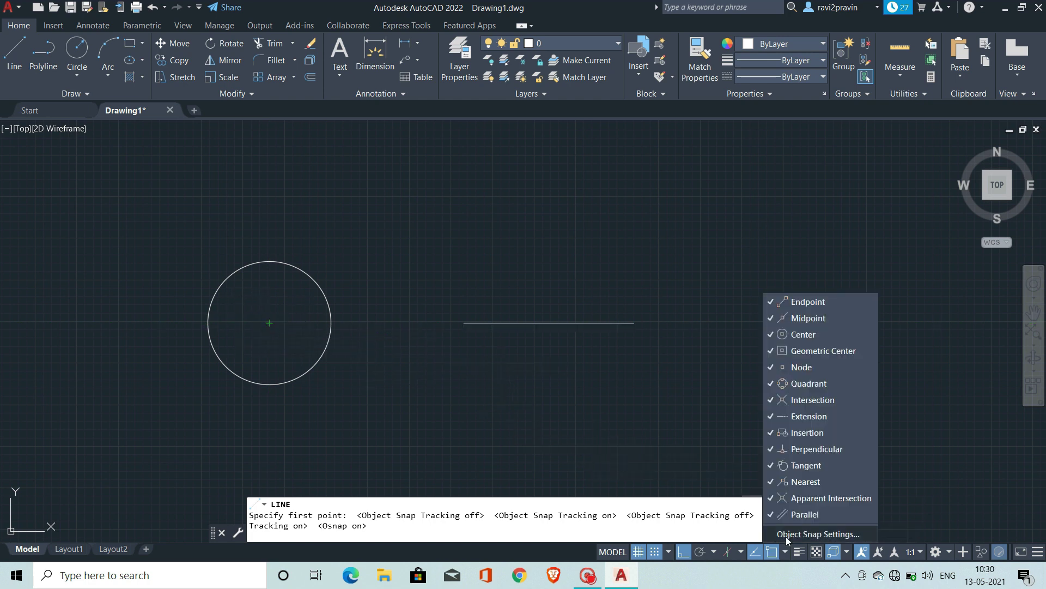
left_click(787, 534)
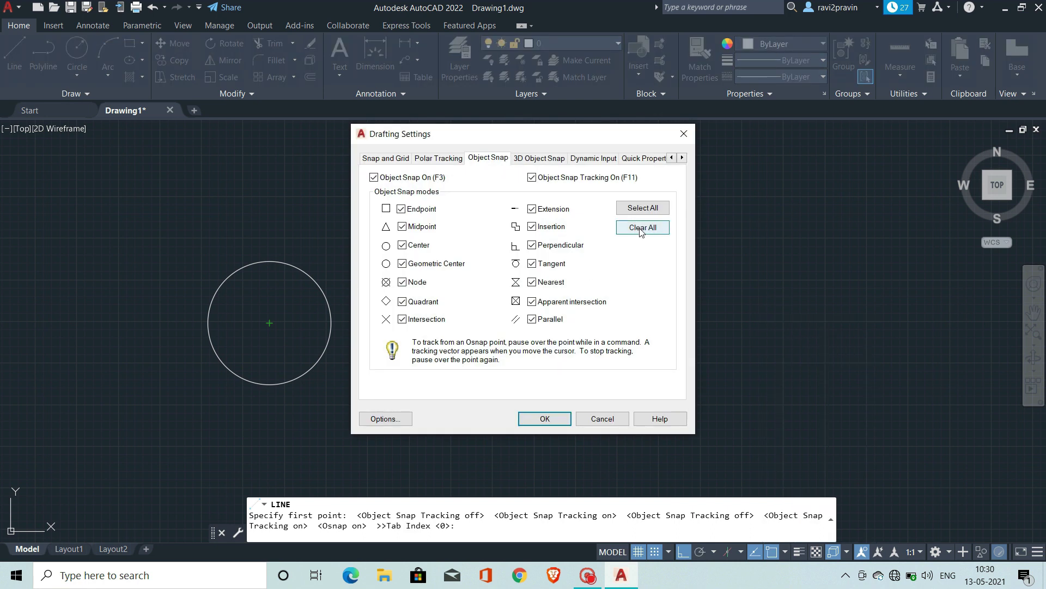
left_click(641, 231)
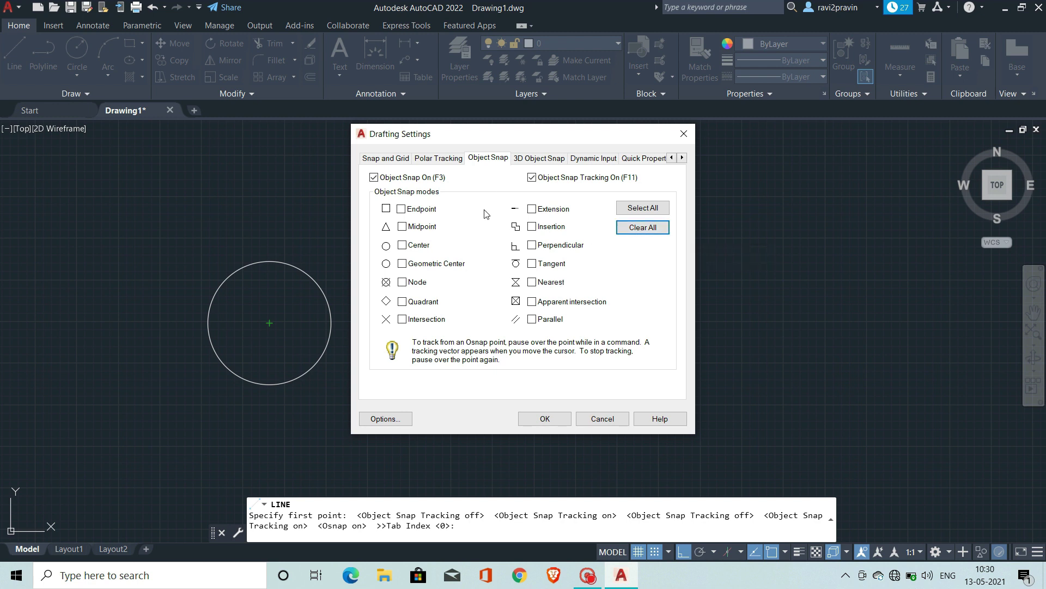
left_click(545, 418)
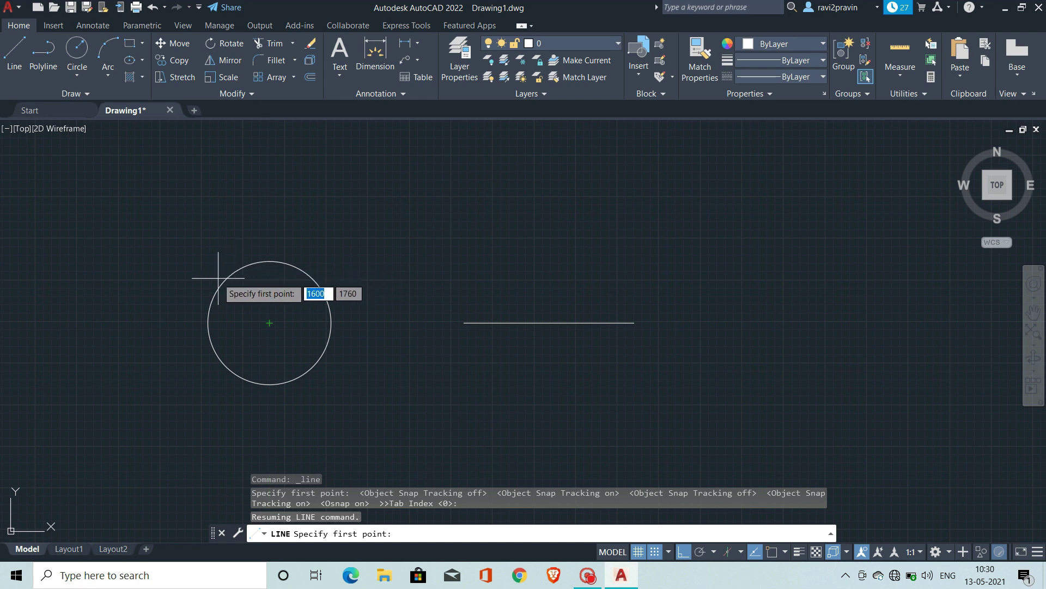
Try a line starting on the circle's left edge with all object snap modes cleared
left_click(15, 52)
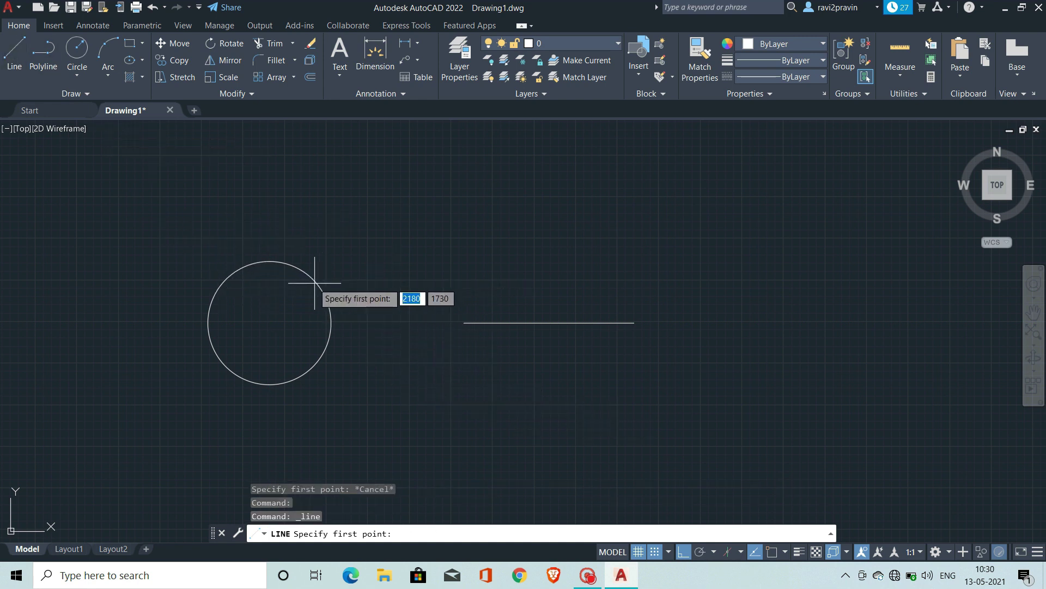
left_click(207, 321)
key("Escape")
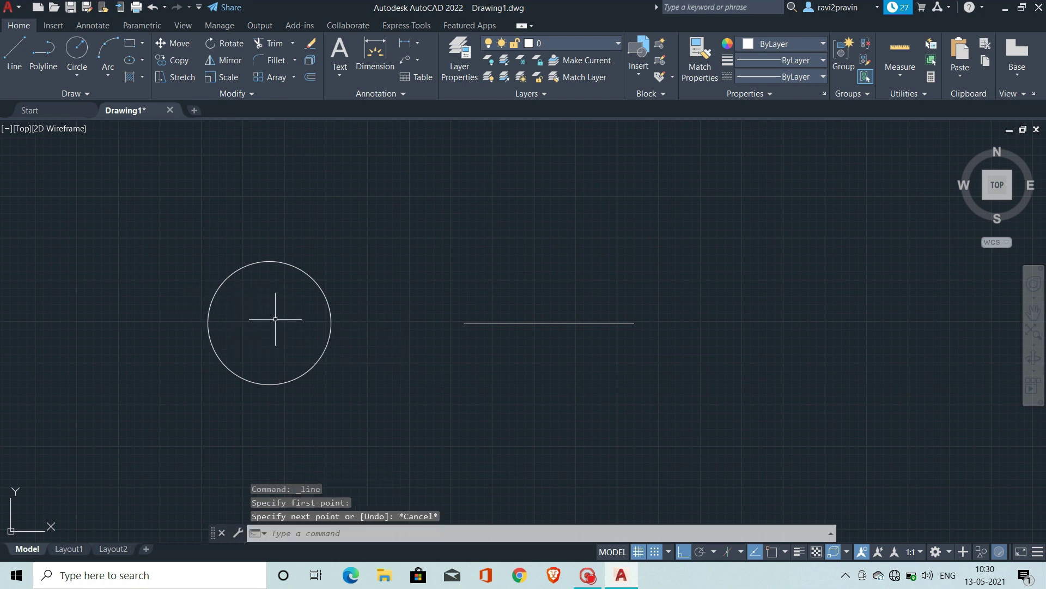
Enable all object snap modes in Drafting Settings and toggle object snap tracking off and back on during a trial Line command
key("Return")
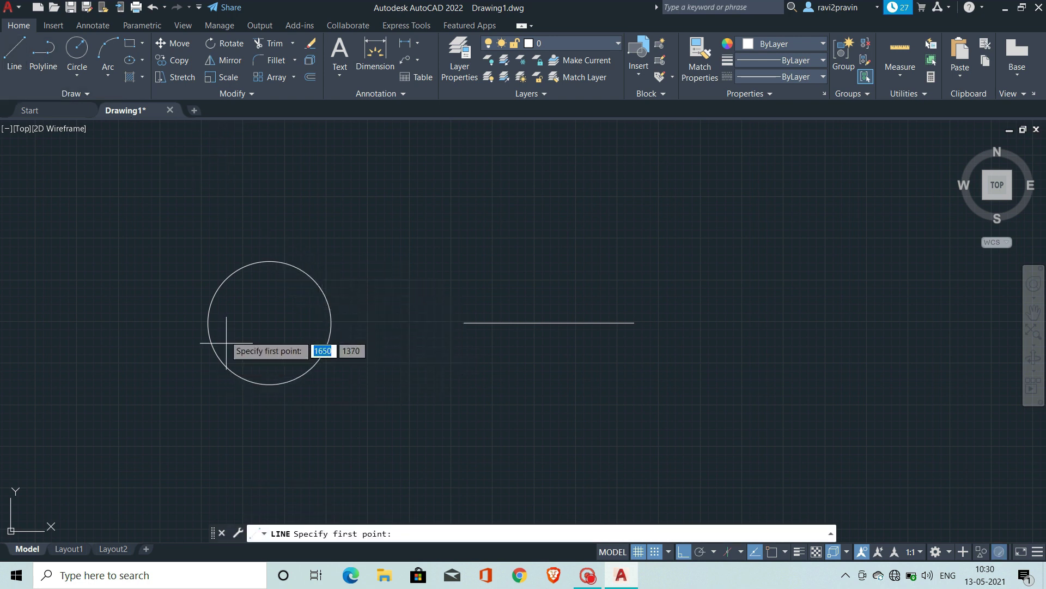
left_click(755, 551)
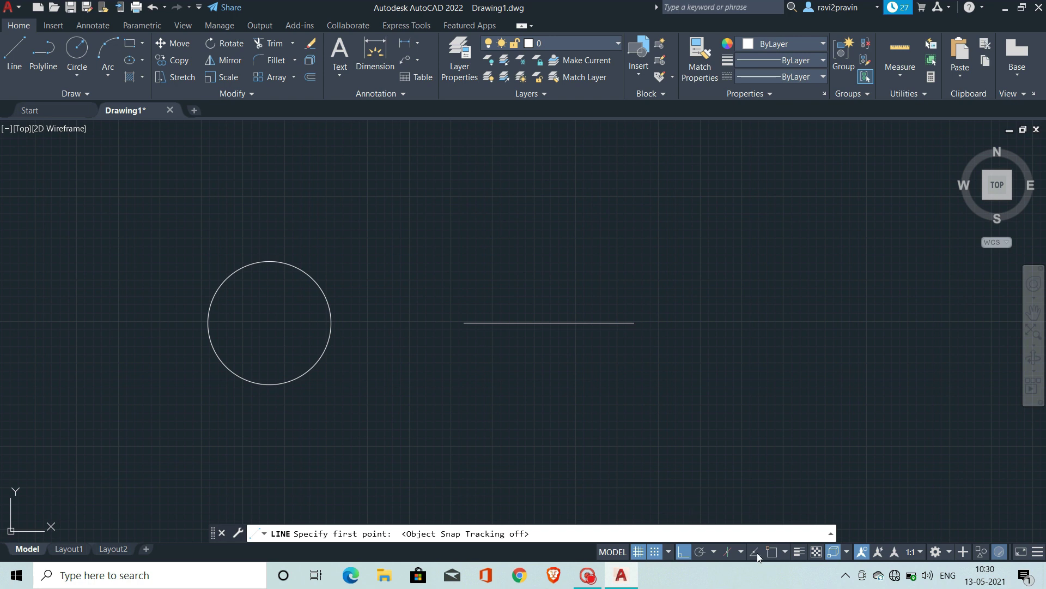
right_click(758, 554)
left_click(758, 555)
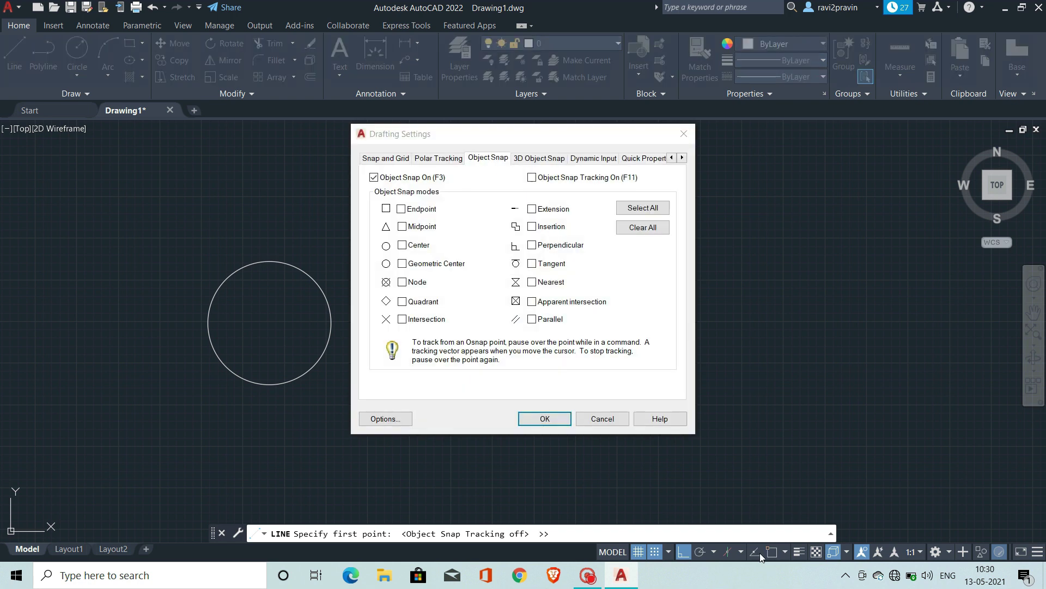
left_click(632, 211)
left_click(546, 418)
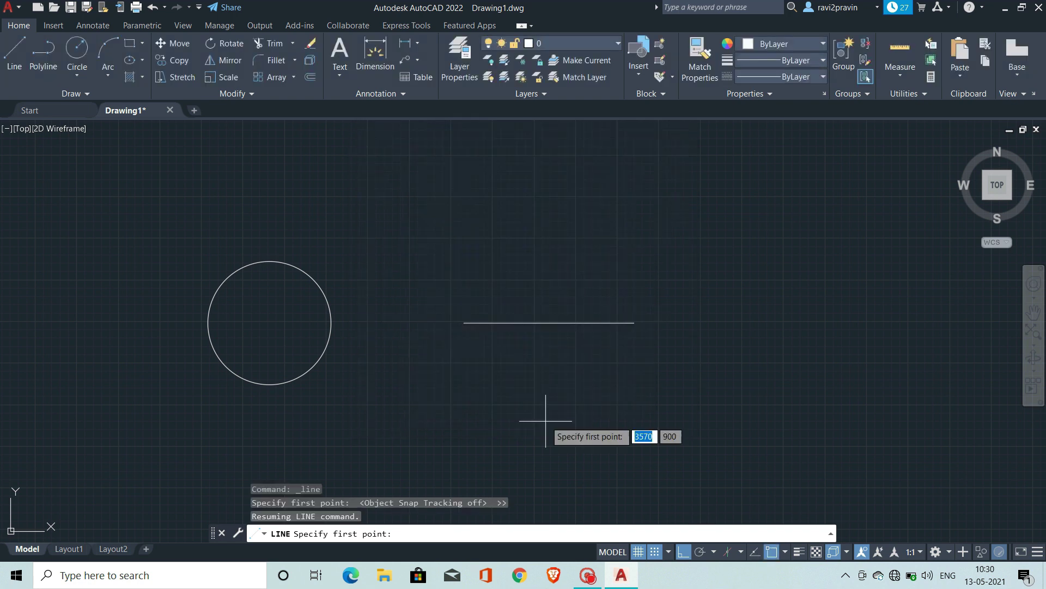
left_click(756, 553)
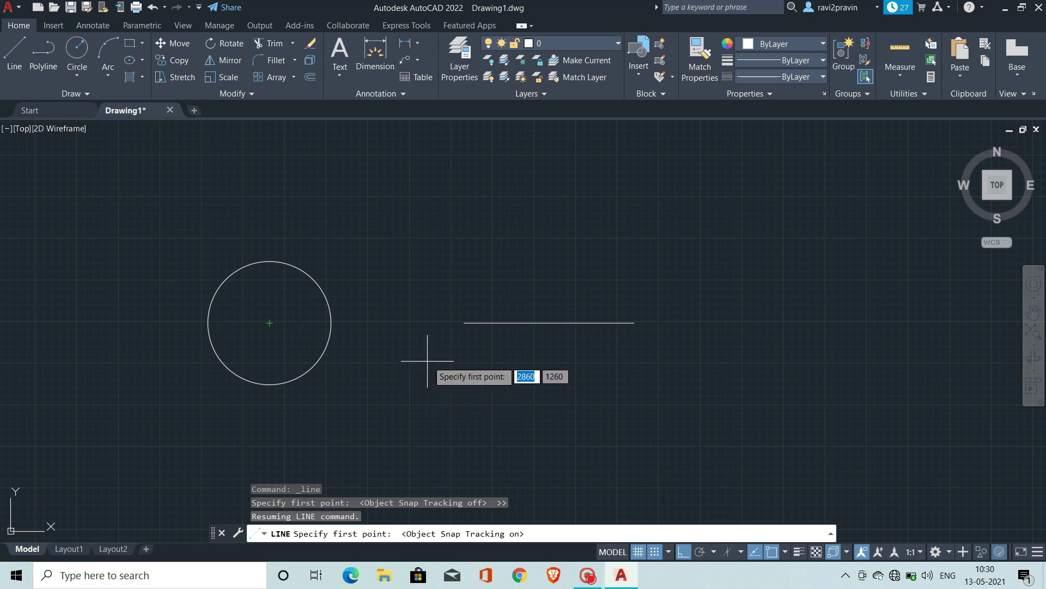
key("Escape")
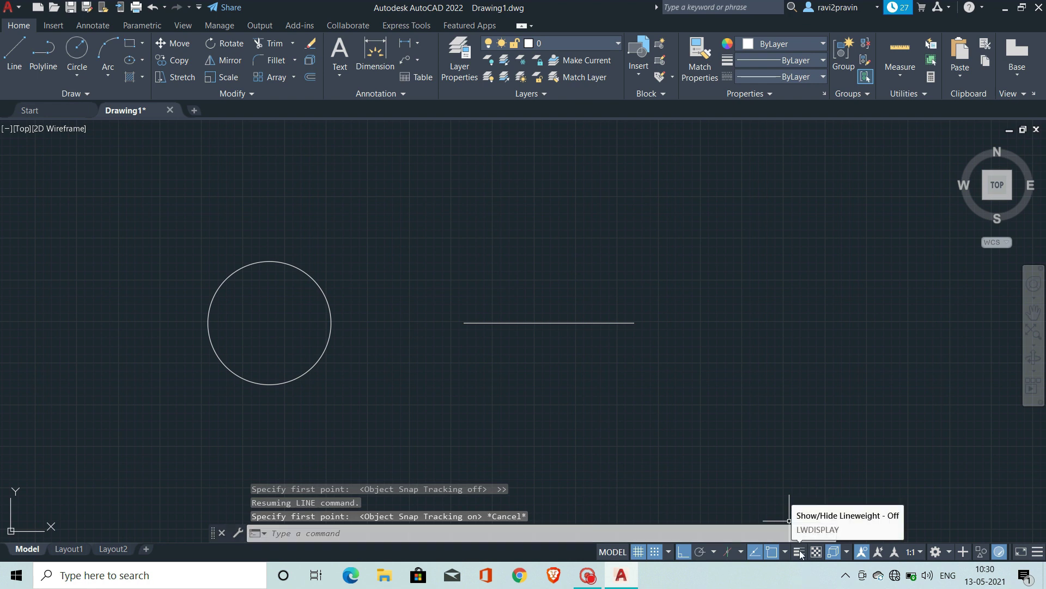
Erase the sample circle and horizontal line with a crossing selection
left_click(748, 362)
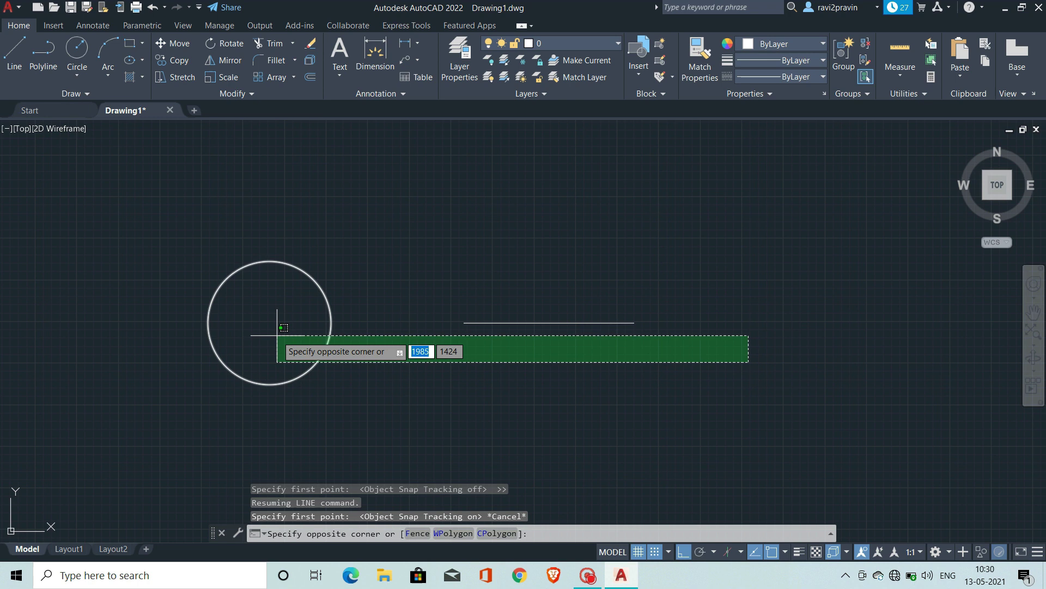
left_click(271, 291)
key("Delete")
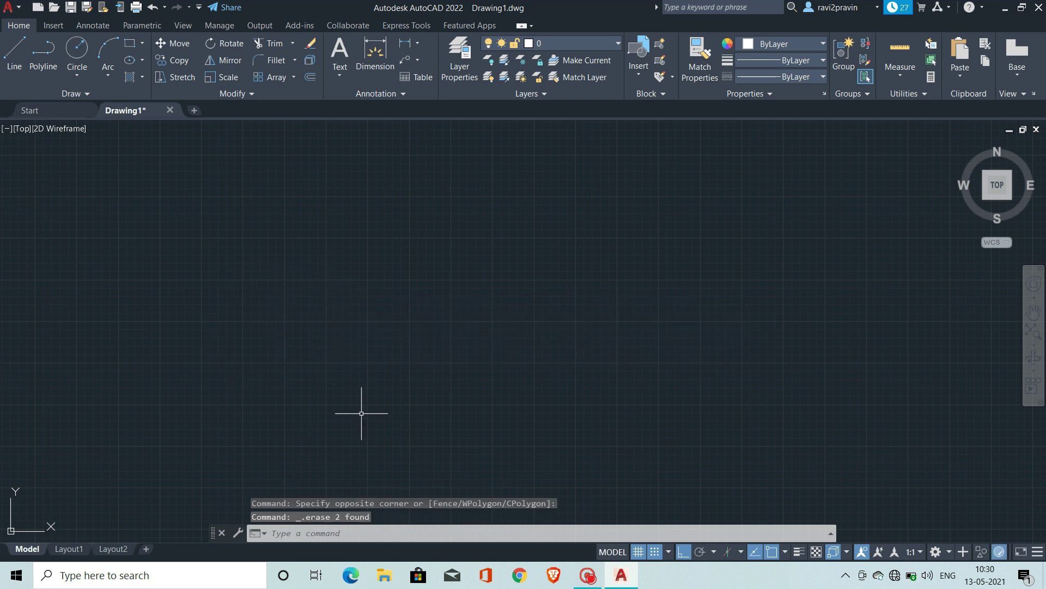
Turn on lineweight display and set the current lineweight to 0.80 mm
left_click(798, 552)
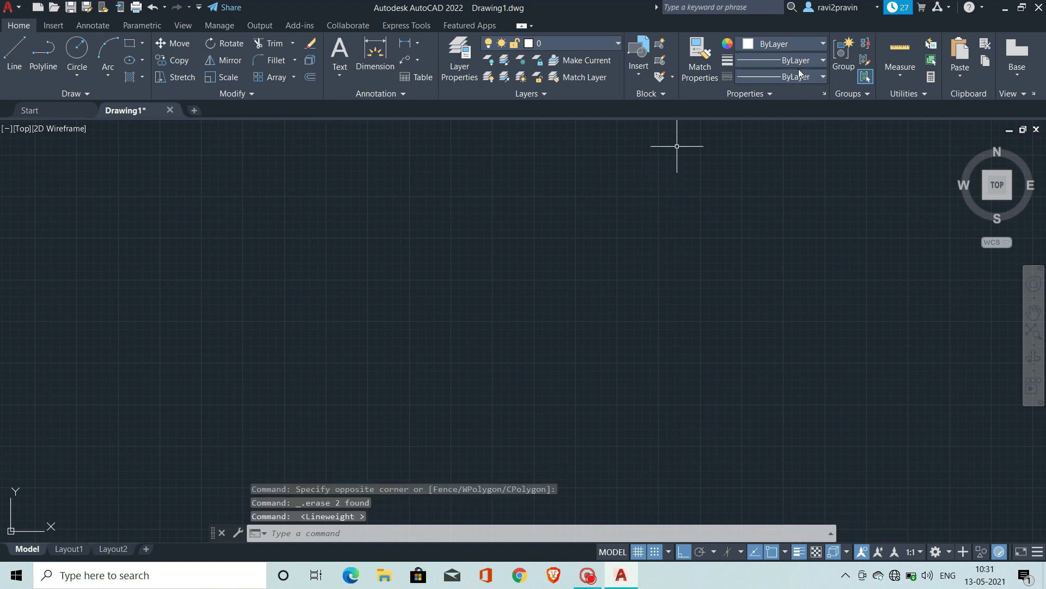
left_click(763, 94)
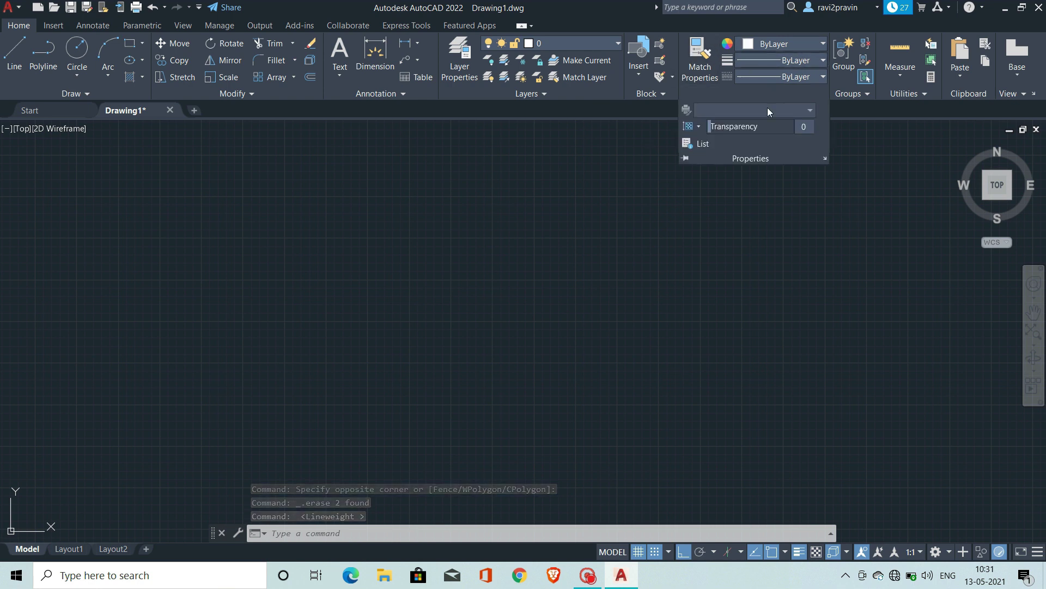
mouse_move(730, 126)
left_mouse_down()
mouse_move(769, 128)
mouse_move(734, 135)
left_mouse_up()
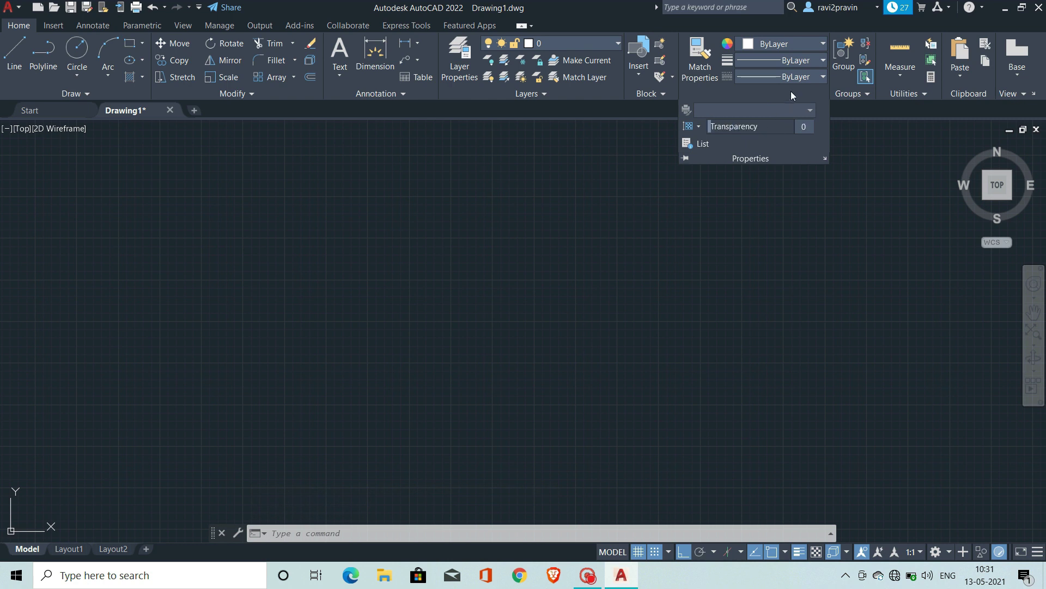
left_click(797, 169)
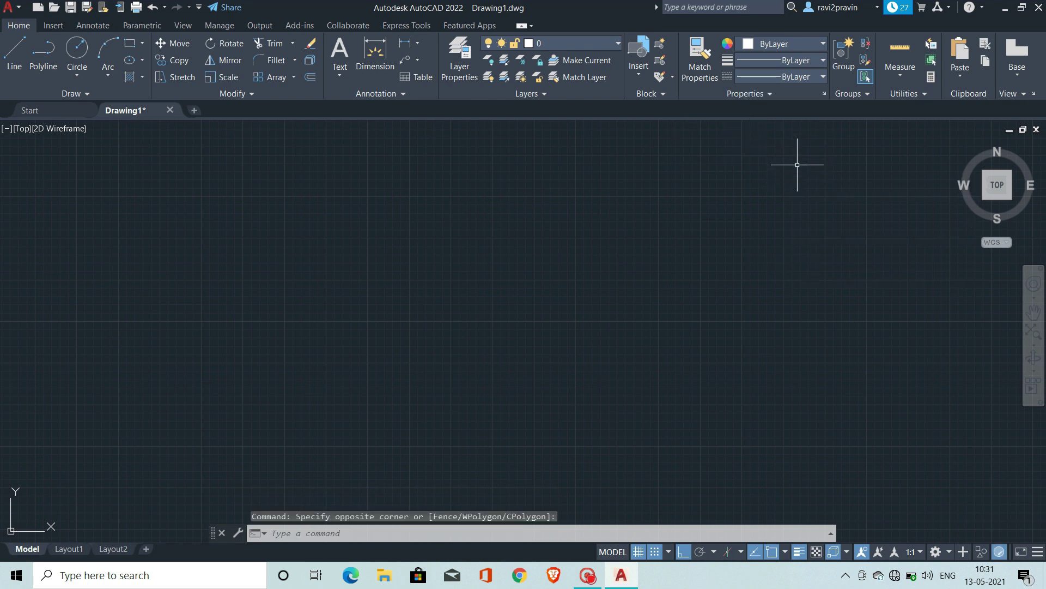
left_click(787, 60)
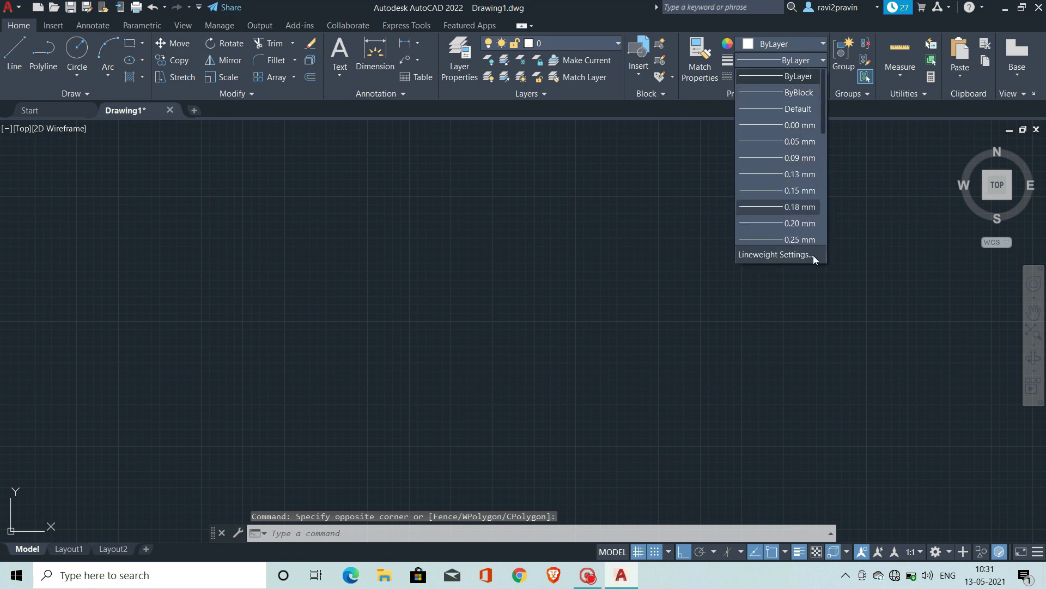
scroll(795, 231, "down", 2)
scroll(794, 231, "down", 1)
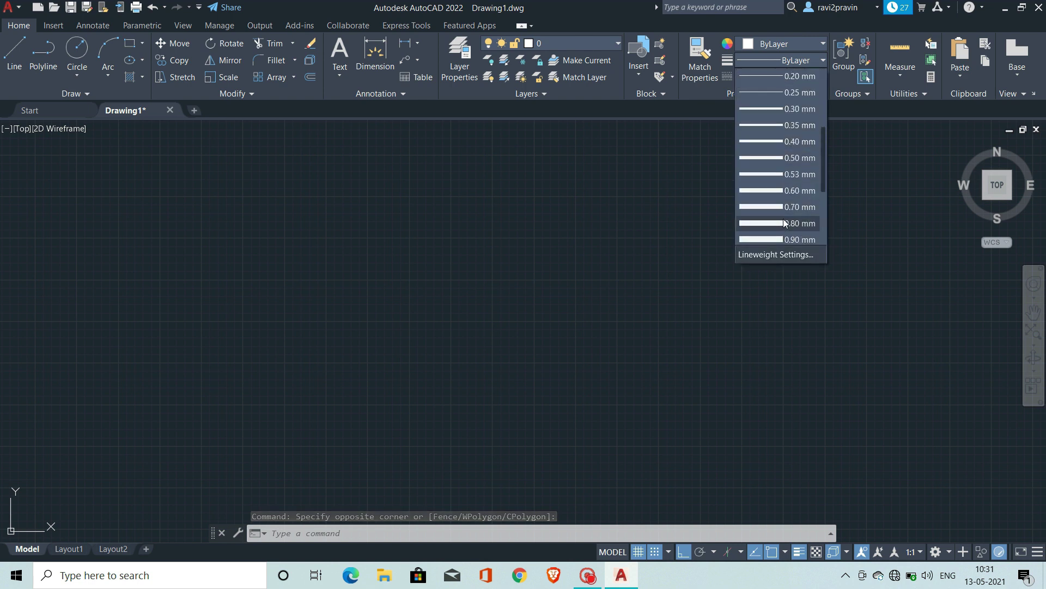
left_click(785, 223)
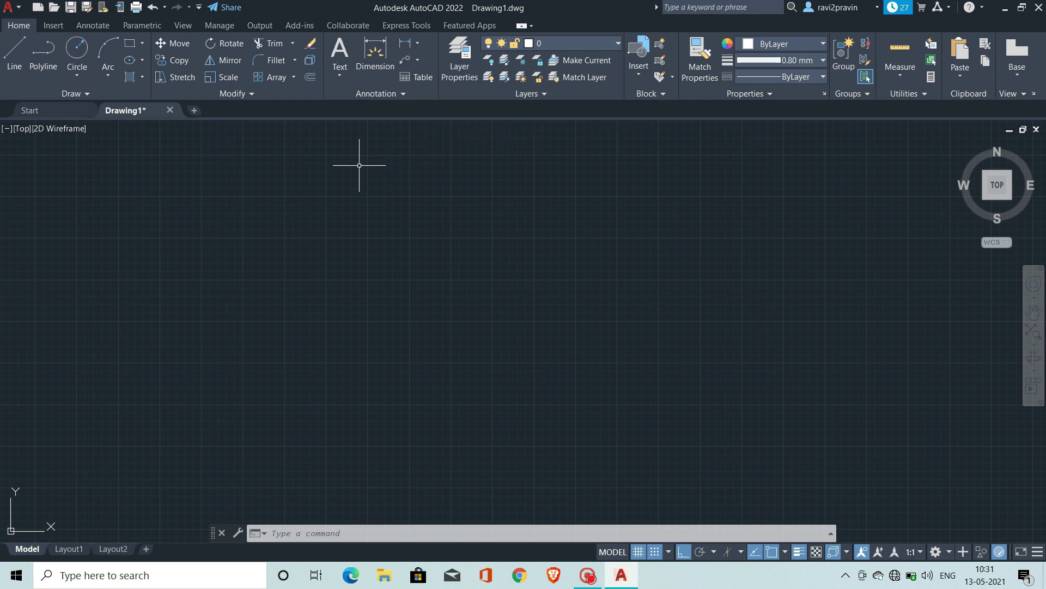
Draw a closed eight-line outline with a rectangular notch in its lower edge and a slanted left side
left_click(13, 57)
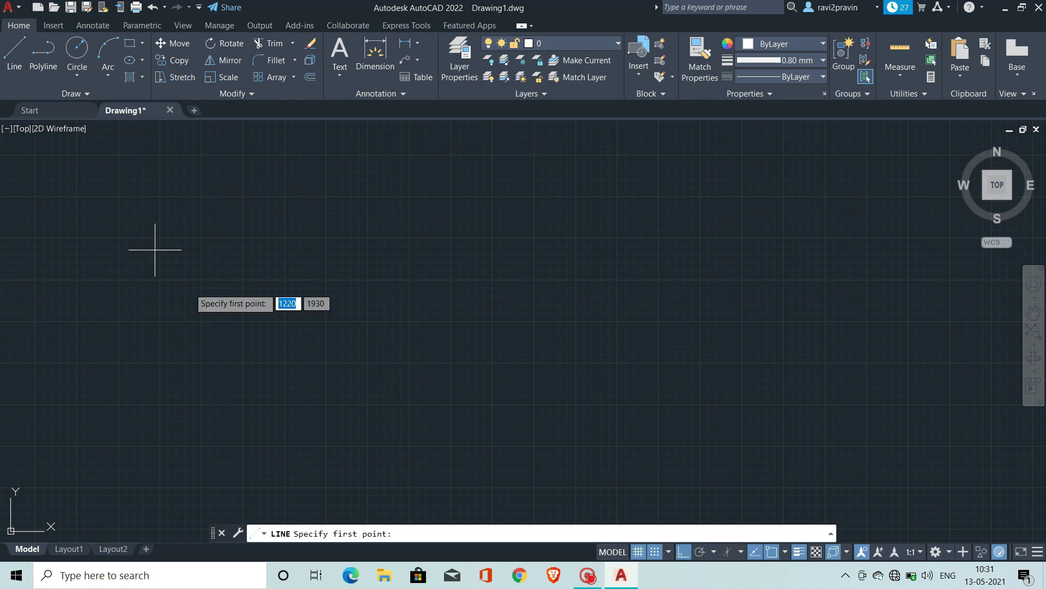
left_click(244, 299)
left_click(548, 342)
left_click(548, 389)
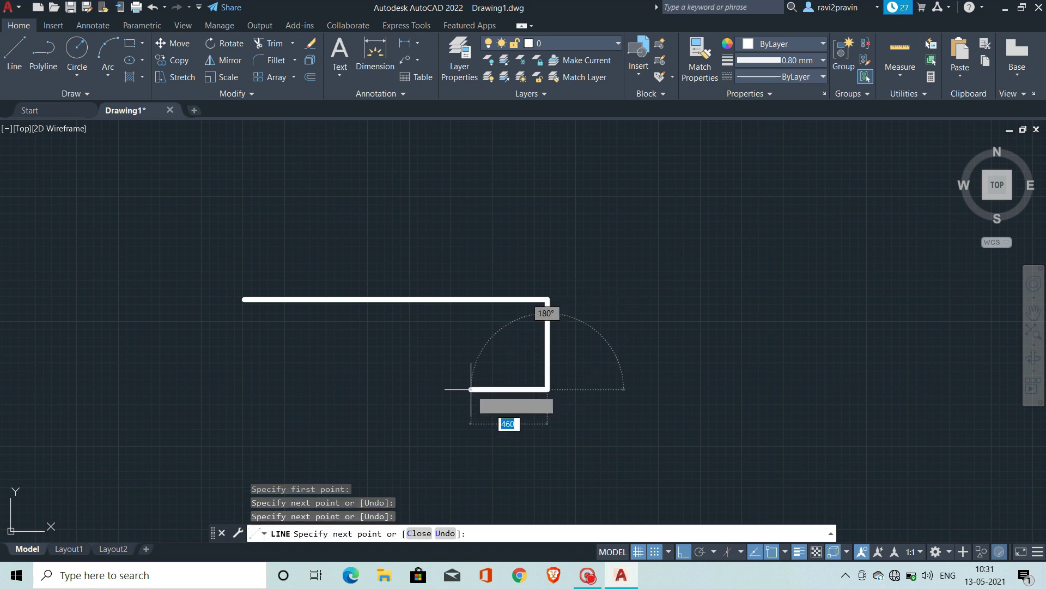
left_click(381, 389)
left_click(381, 331)
left_click(328, 333)
left_click(328, 398)
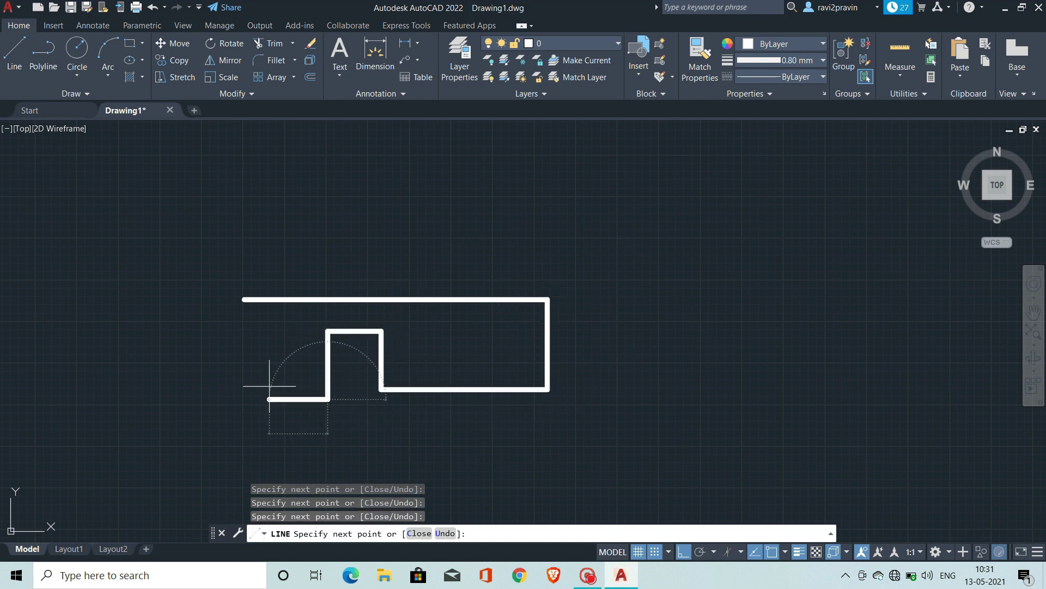
left_click(268, 399)
left_click(244, 299)
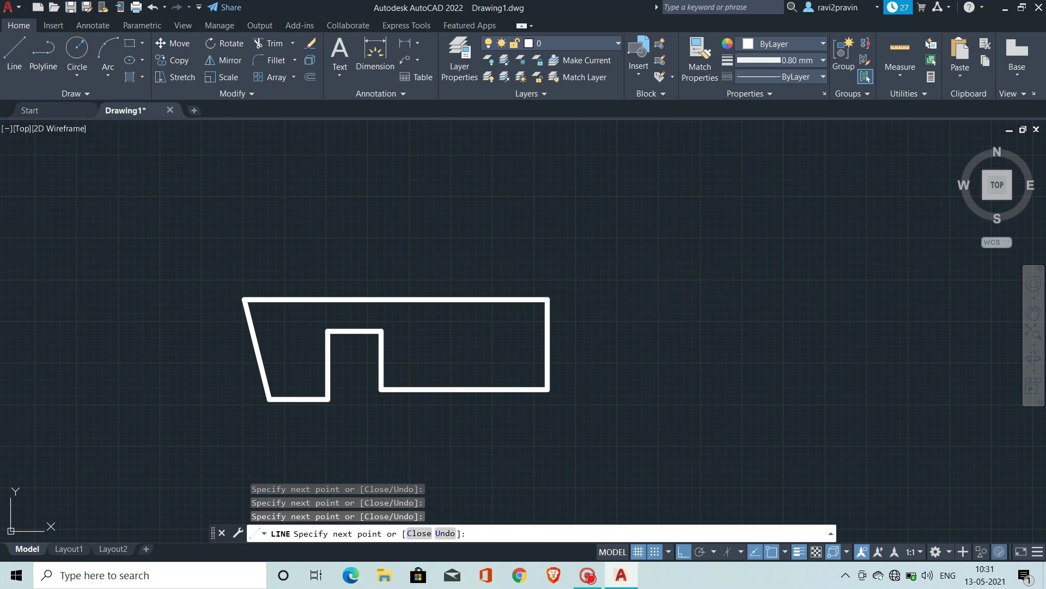
key("Escape")
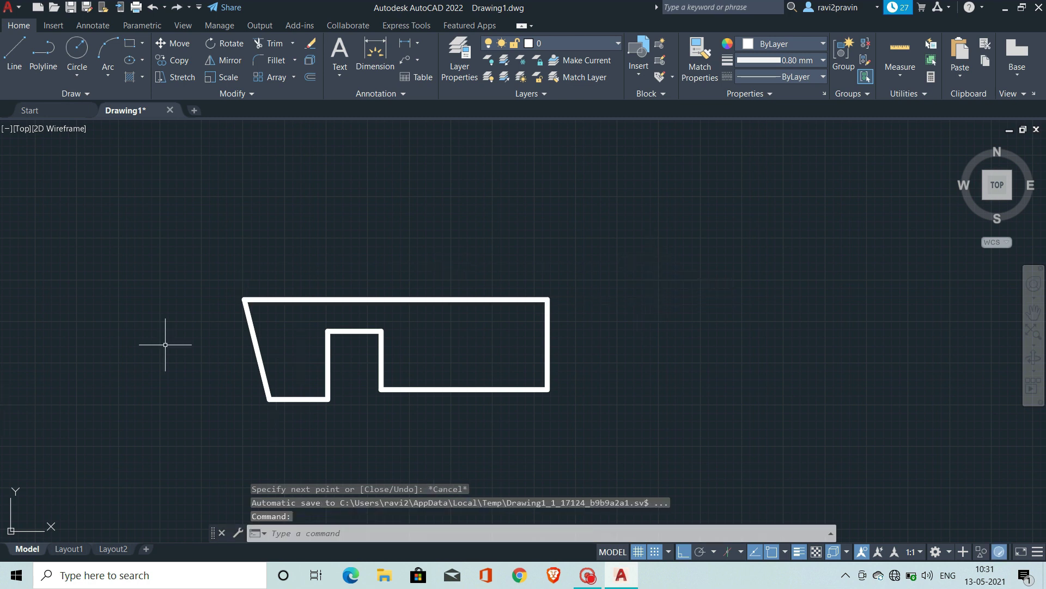
Toggle lineweight display off and back on, and erase the notched outline with a crossing selection
left_click(799, 551)
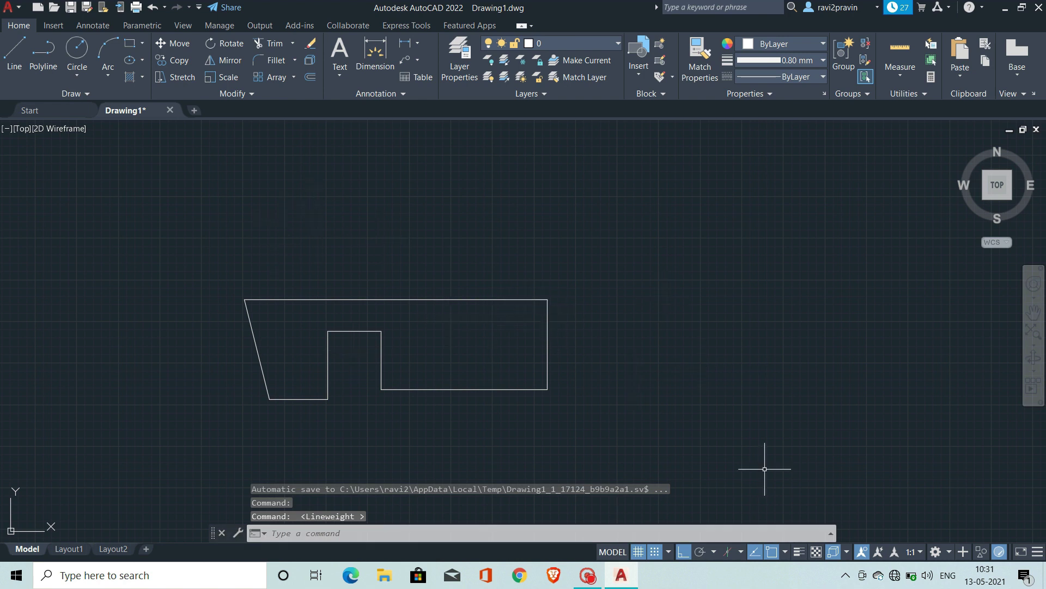
left_click(798, 552)
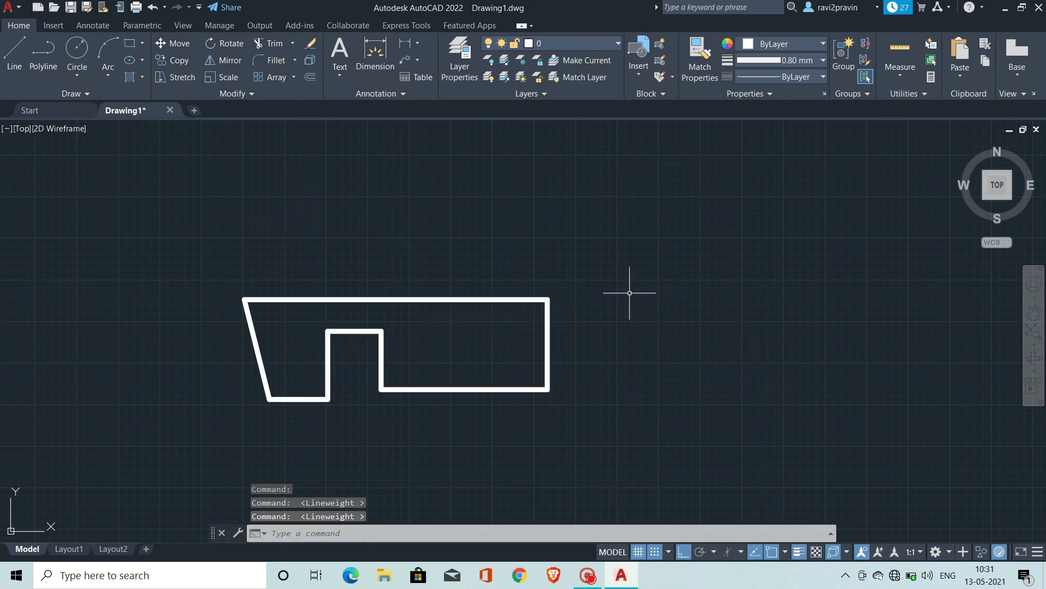
left_click(586, 467)
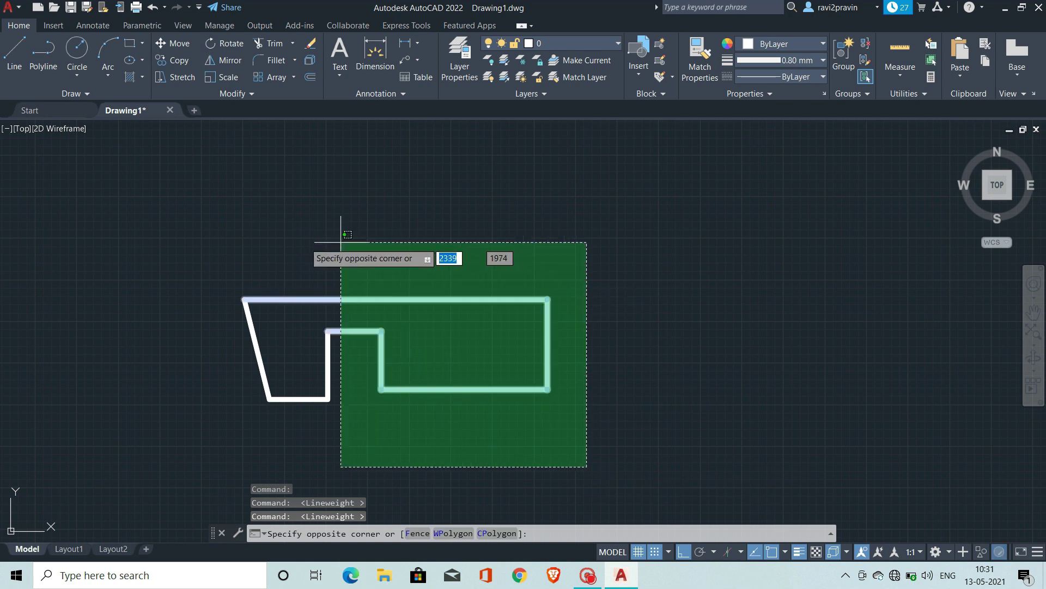
left_click(339, 242)
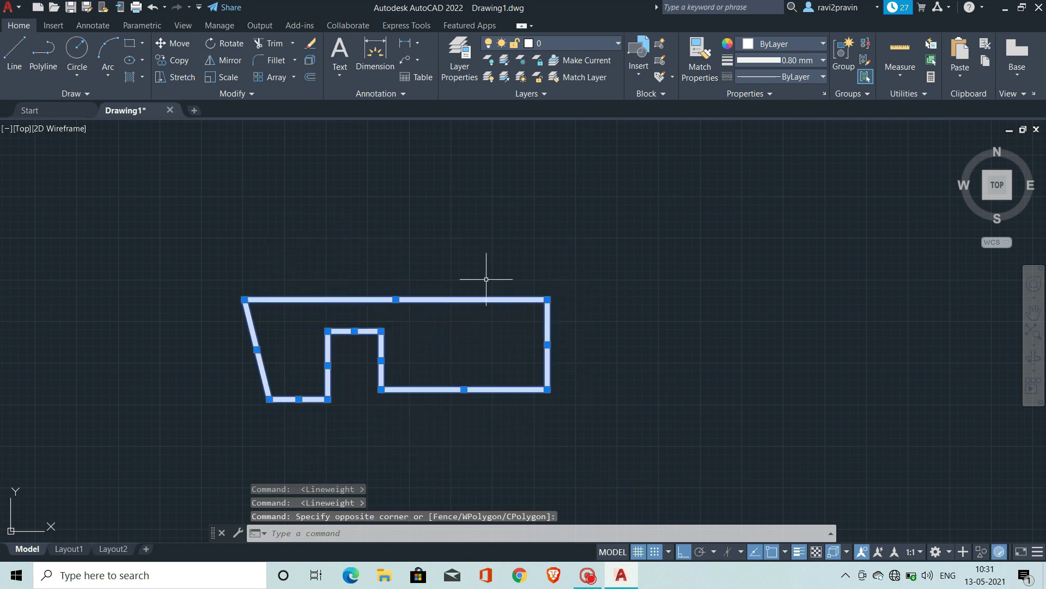
key("Delete")
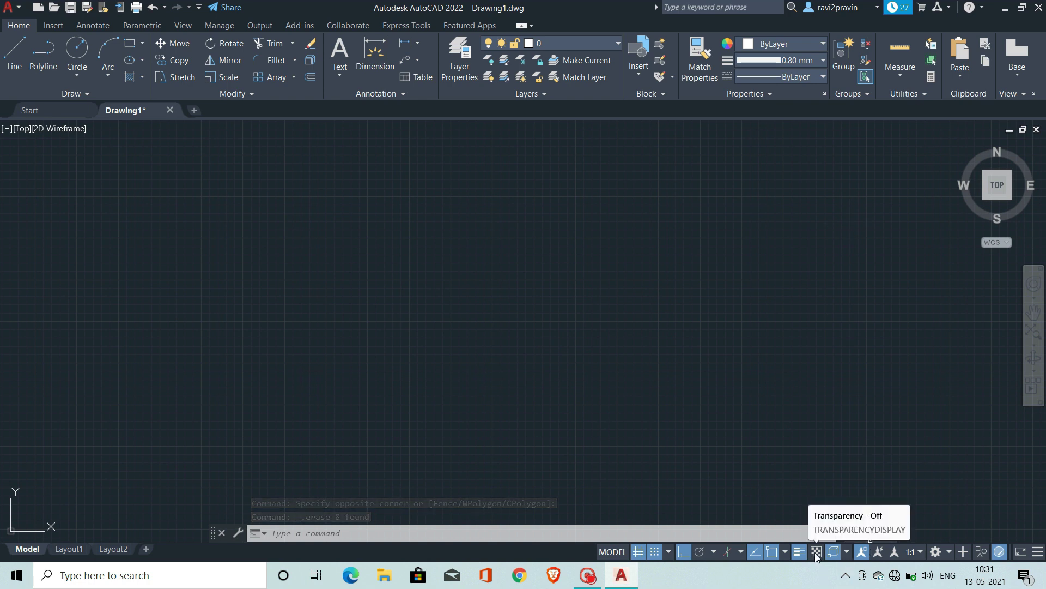
Raise the transparency for new objects and draw a notched outline of connected lines whose slanted side ends on the upper line
left_click(783, 93)
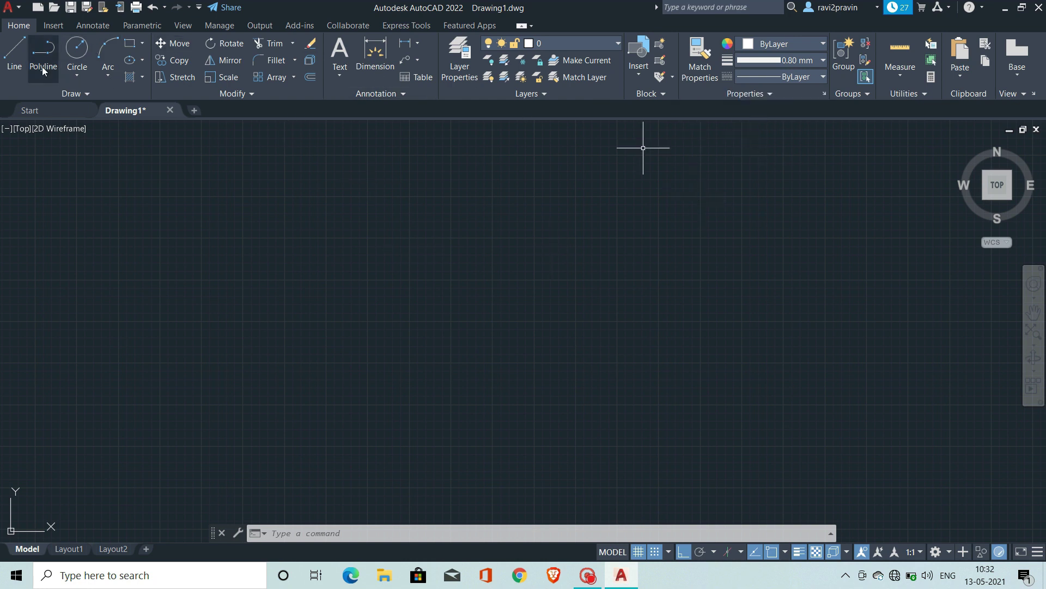
left_click(14, 51)
left_click(335, 298)
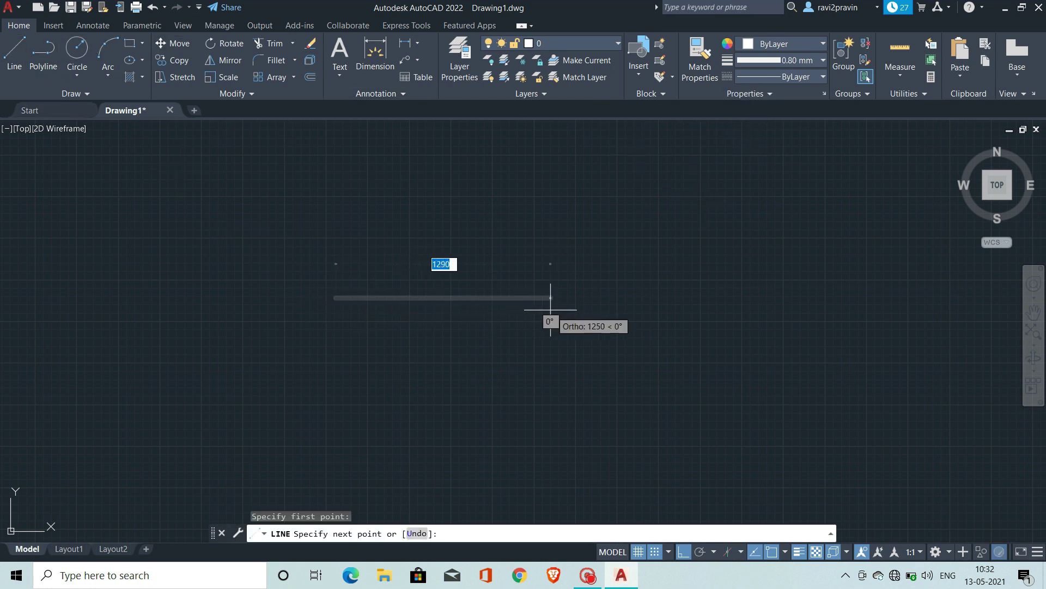
left_click(567, 297)
left_click(567, 385)
left_click(472, 384)
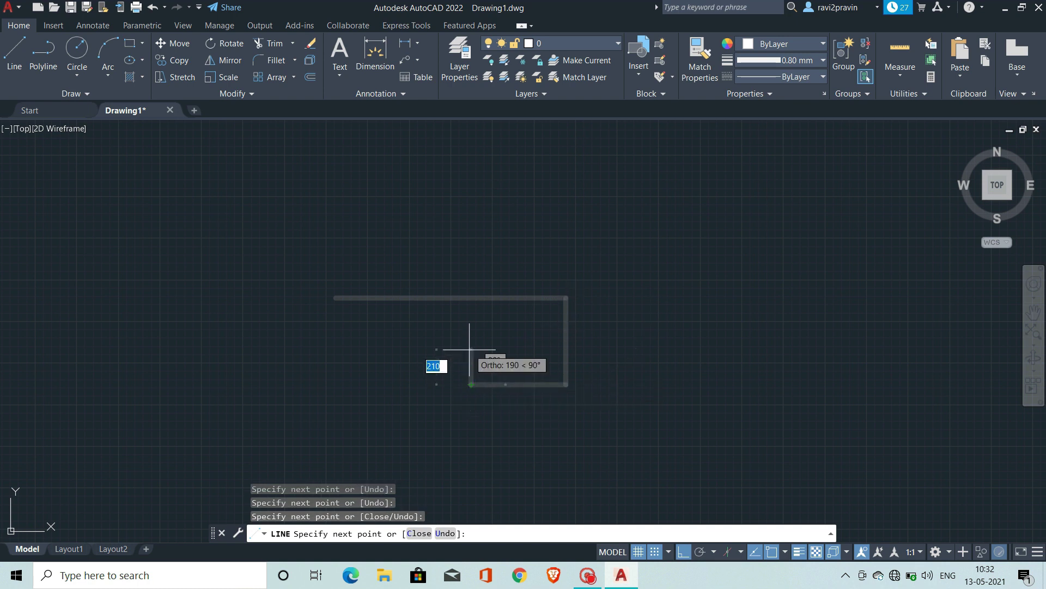
left_click(471, 347)
left_click(423, 347)
left_click(422, 380)
left_click(376, 377)
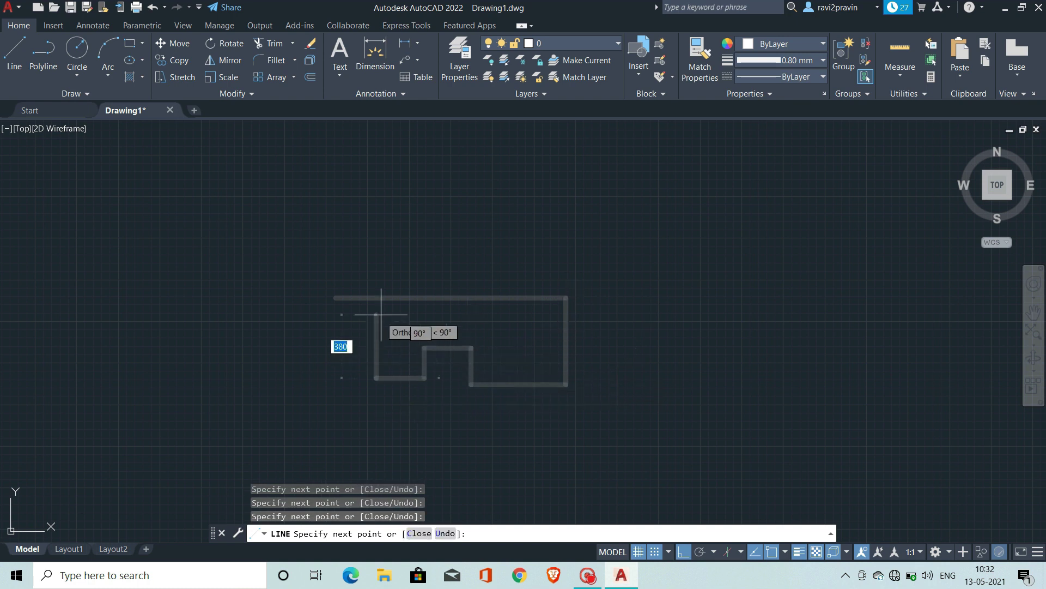
left_click(384, 297)
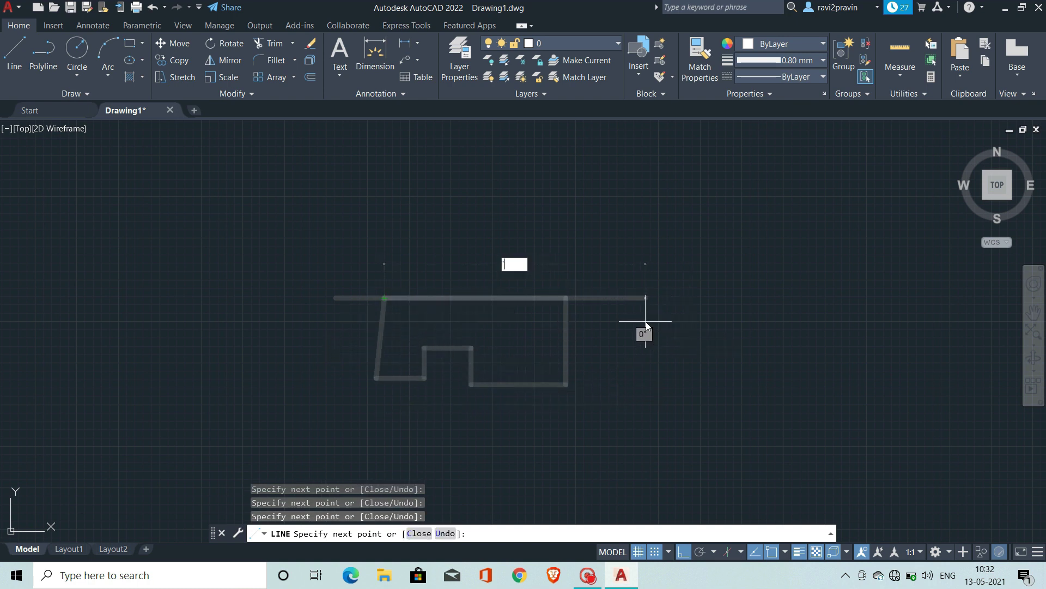
key("Escape")
key("Escape")
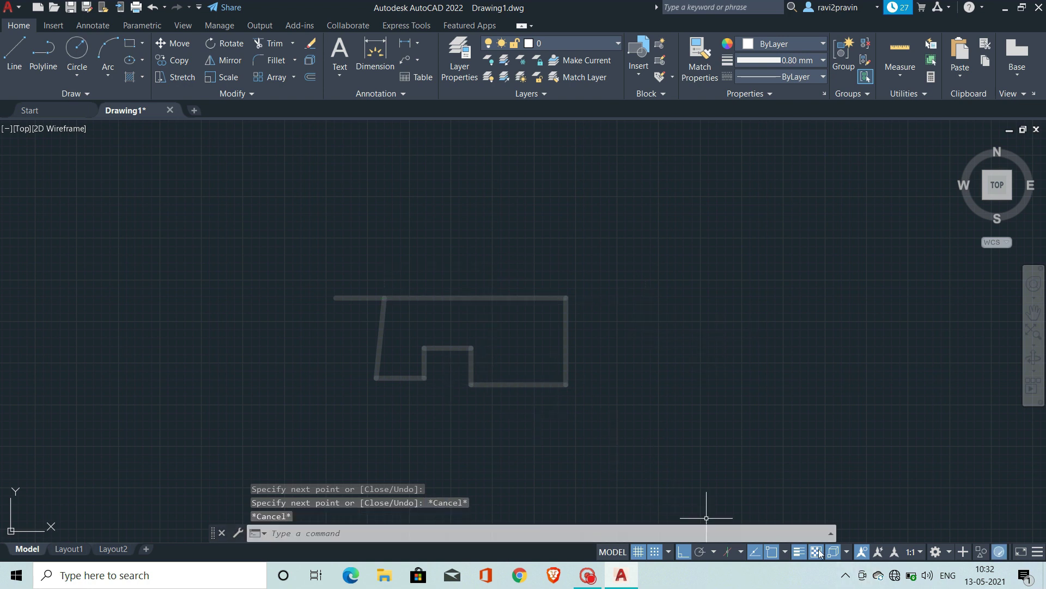
Toggle transparency display and lineweight display off and back on to compare how the outline looks
left_click(817, 551)
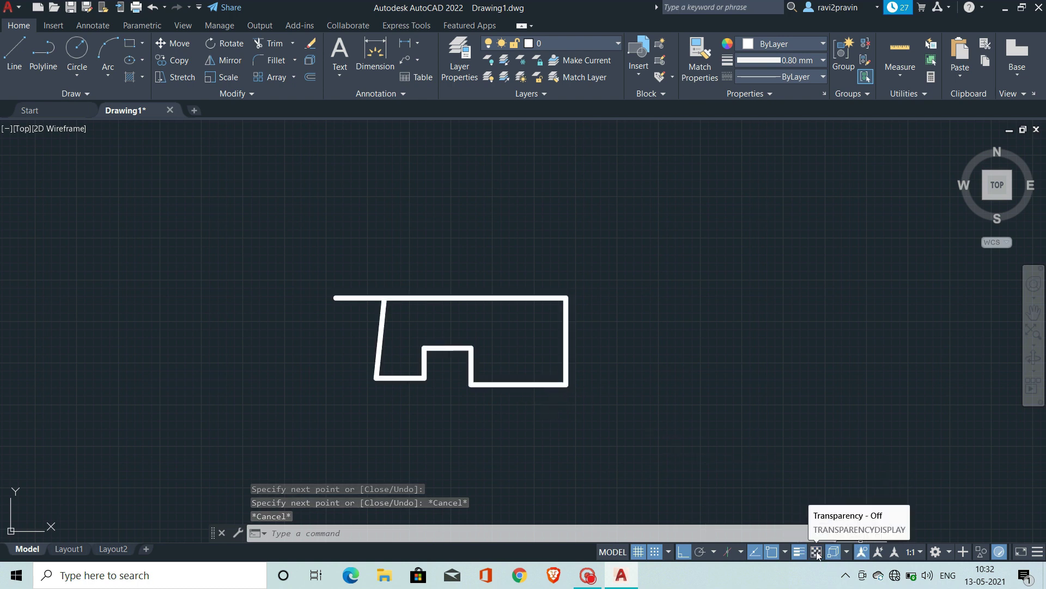
left_click(800, 551)
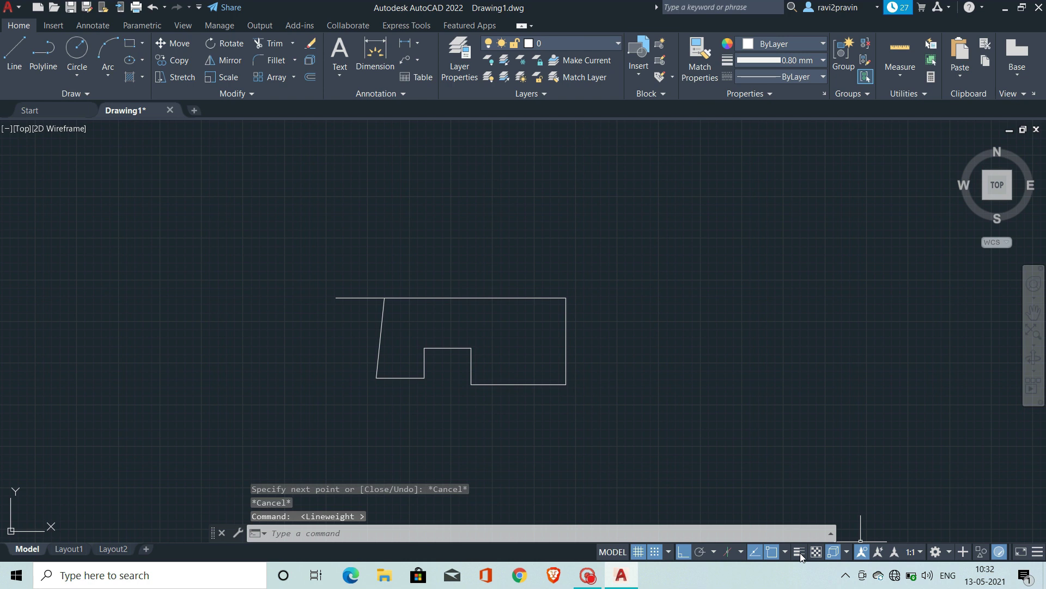
left_click(800, 551)
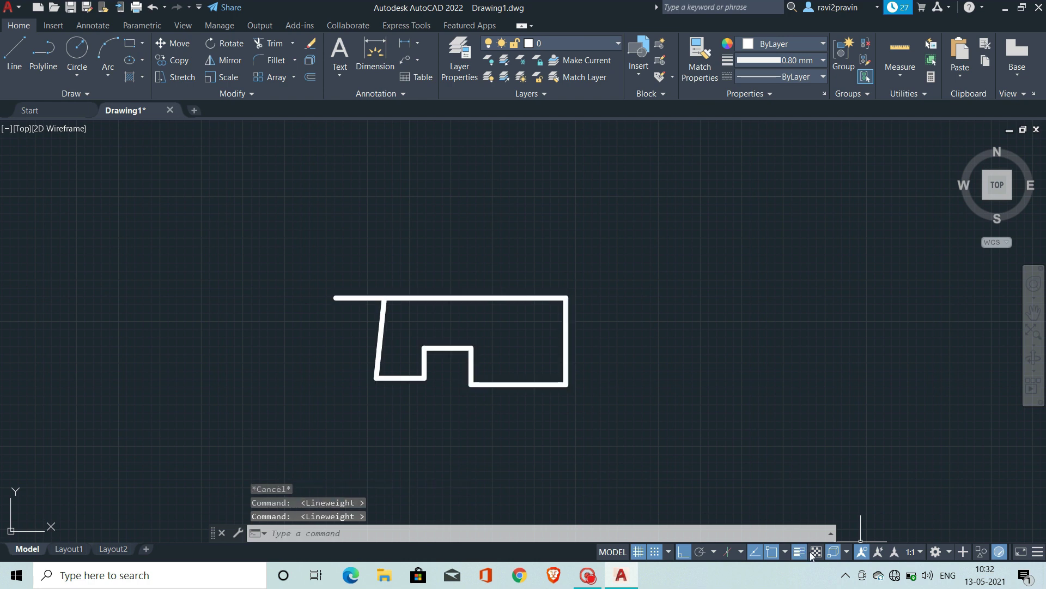
left_click(816, 552)
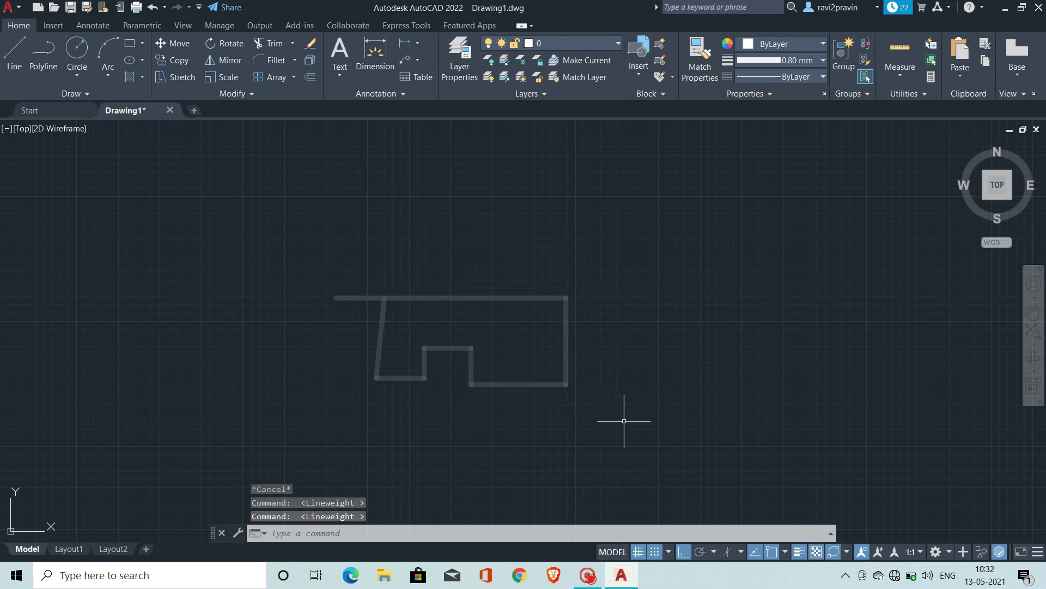
Erase the whole transparent outline with a crossing selection
left_click(654, 419)
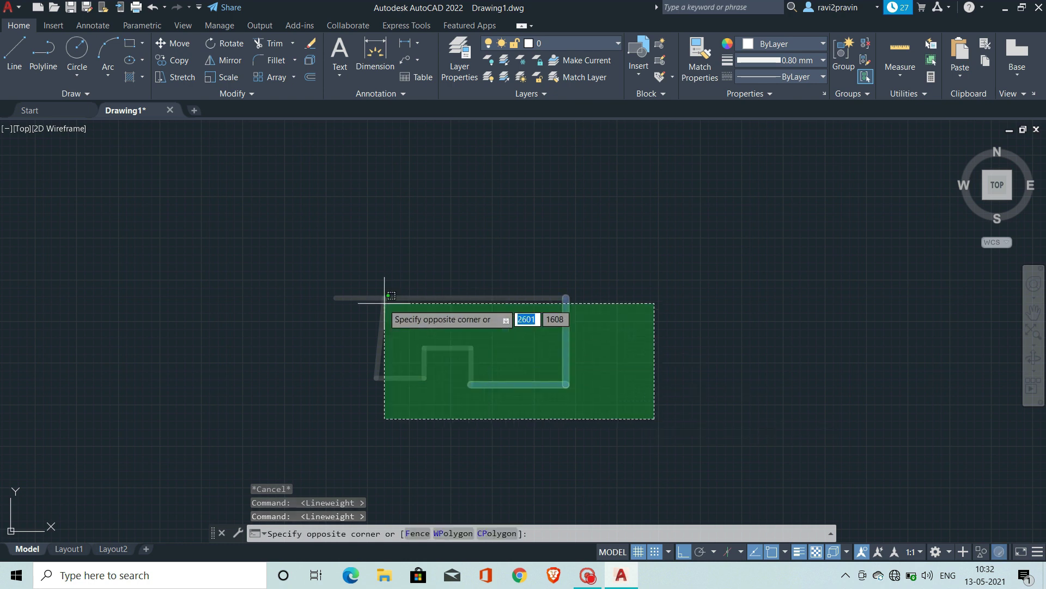
left_click(360, 279)
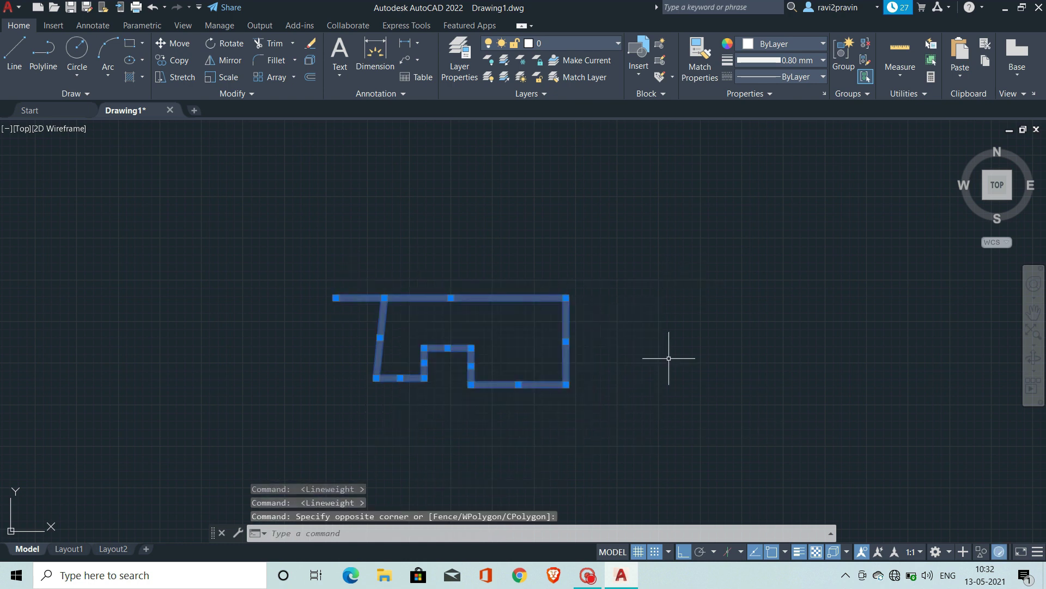
key("Delete")
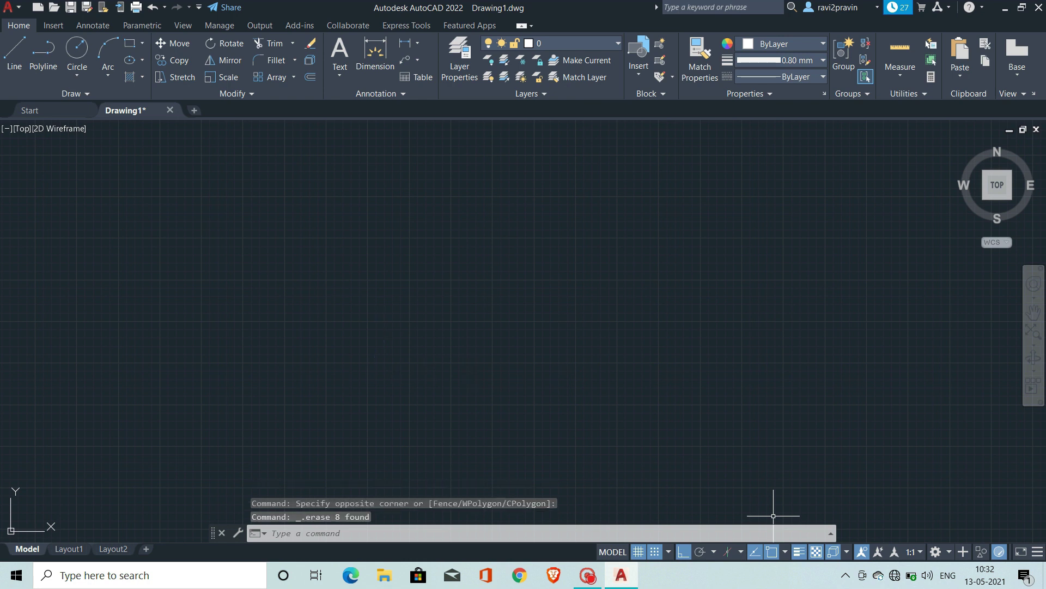
Review the 3D Object Snap modes in Drafting Settings and accept them
right_click(830, 556)
left_click(865, 531)
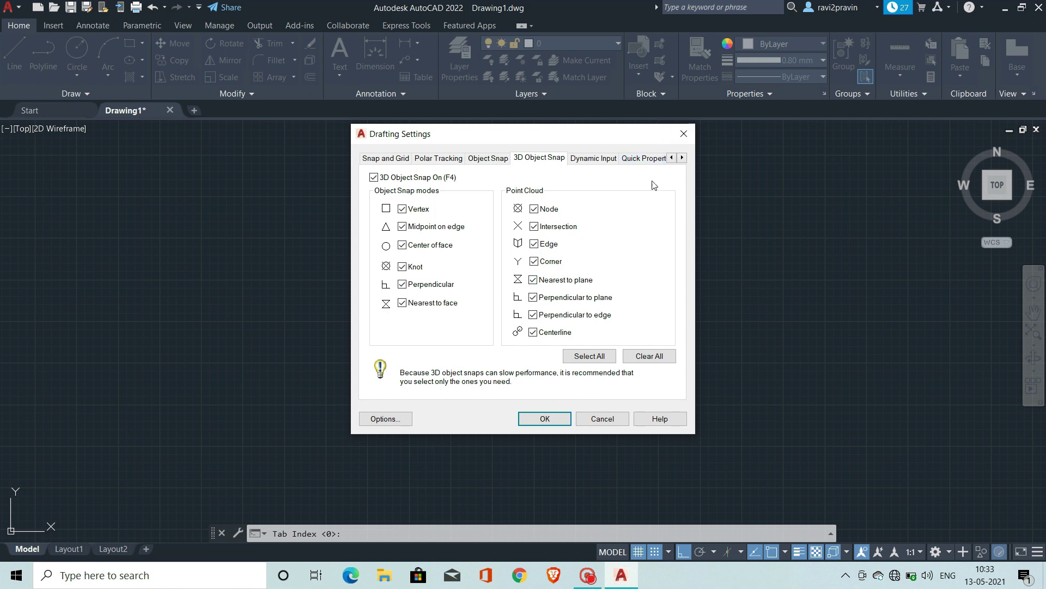
left_click(546, 418)
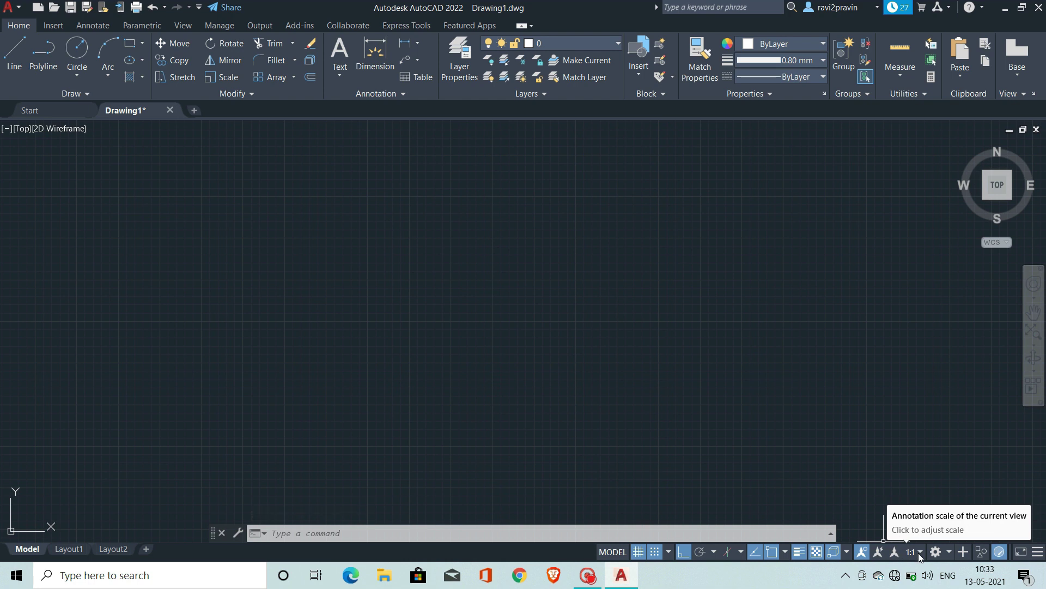
Look through the available workspaces and the options for isolating or hiding objects
left_click(947, 552)
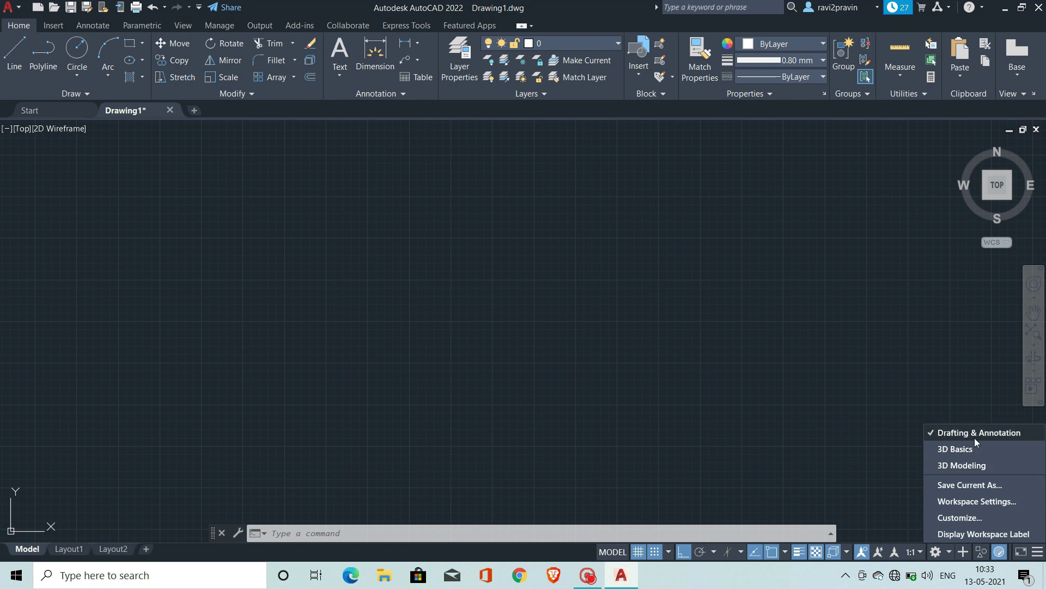
left_click(951, 552)
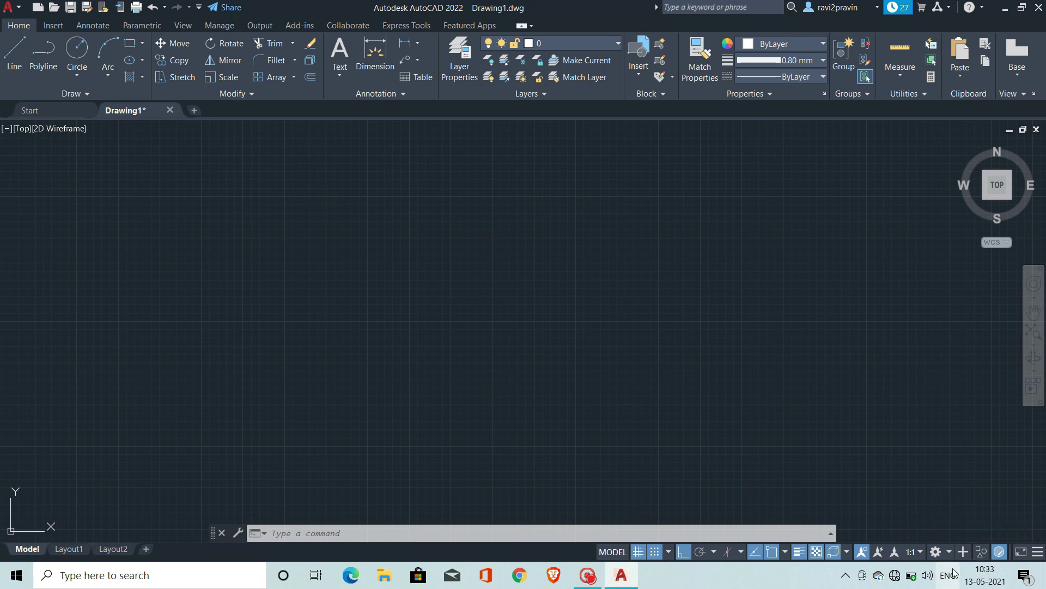
left_click(984, 554)
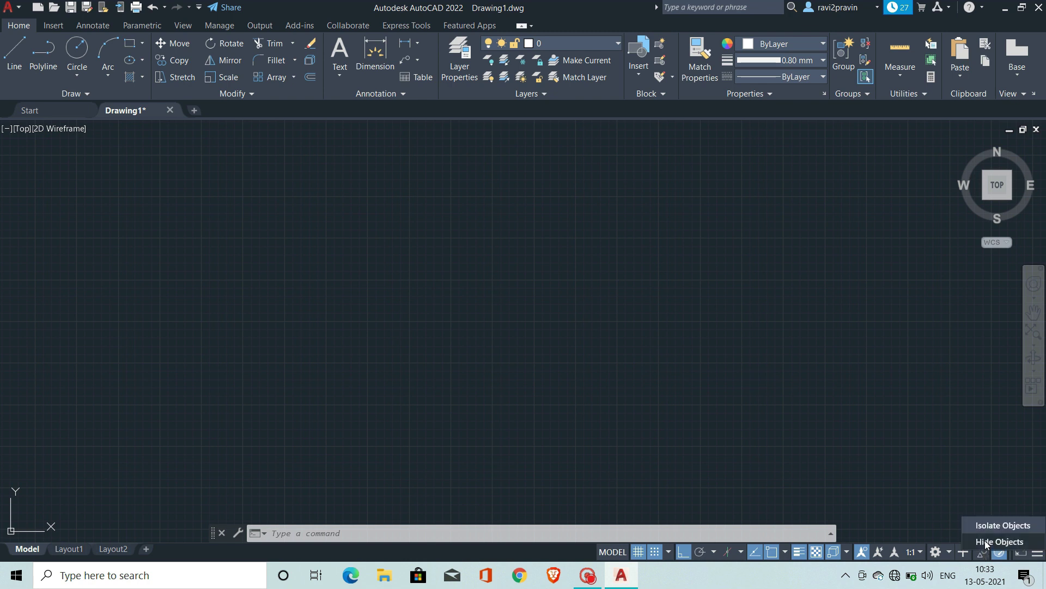
Draw a stepped three-segment line with two horizontal segments joined by a vertical one, and turn off lineweight and transparency display
left_click(992, 542)
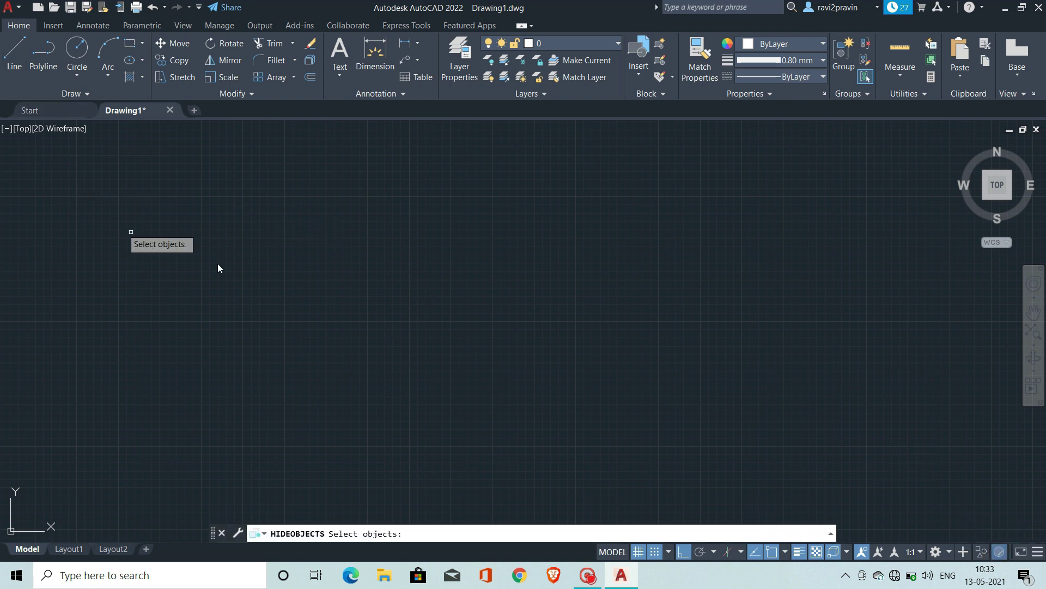
key("Escape")
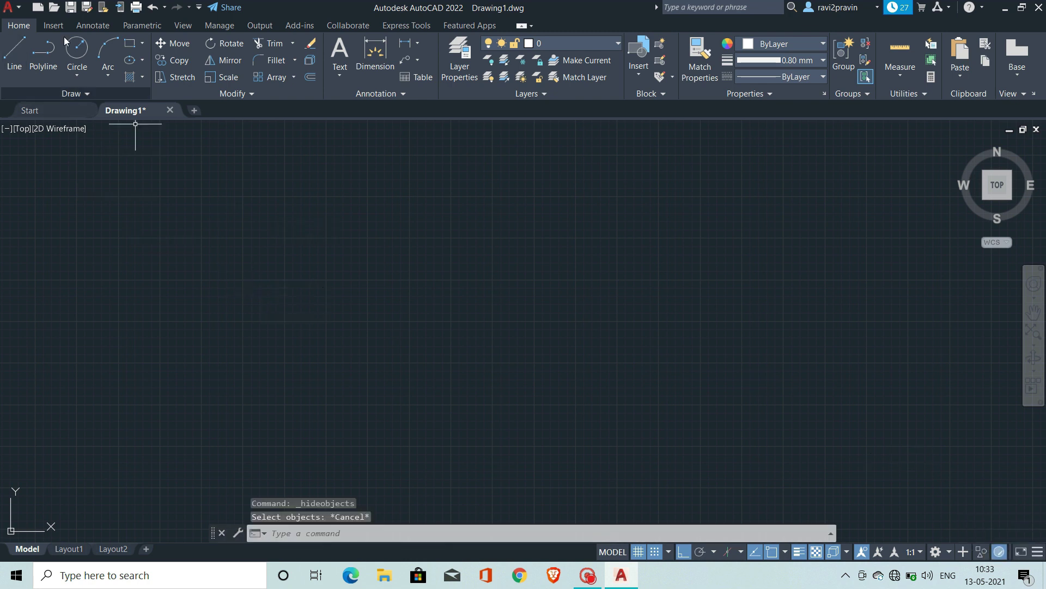
left_click(14, 52)
left_click(192, 260)
left_click(362, 260)
left_click(364, 351)
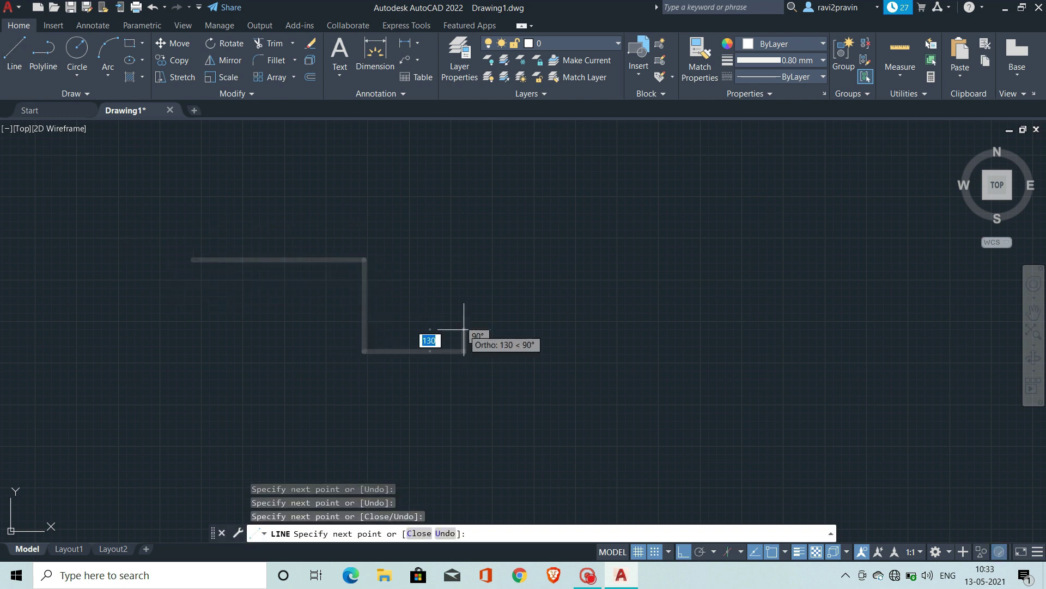
left_click(466, 352)
key("Escape")
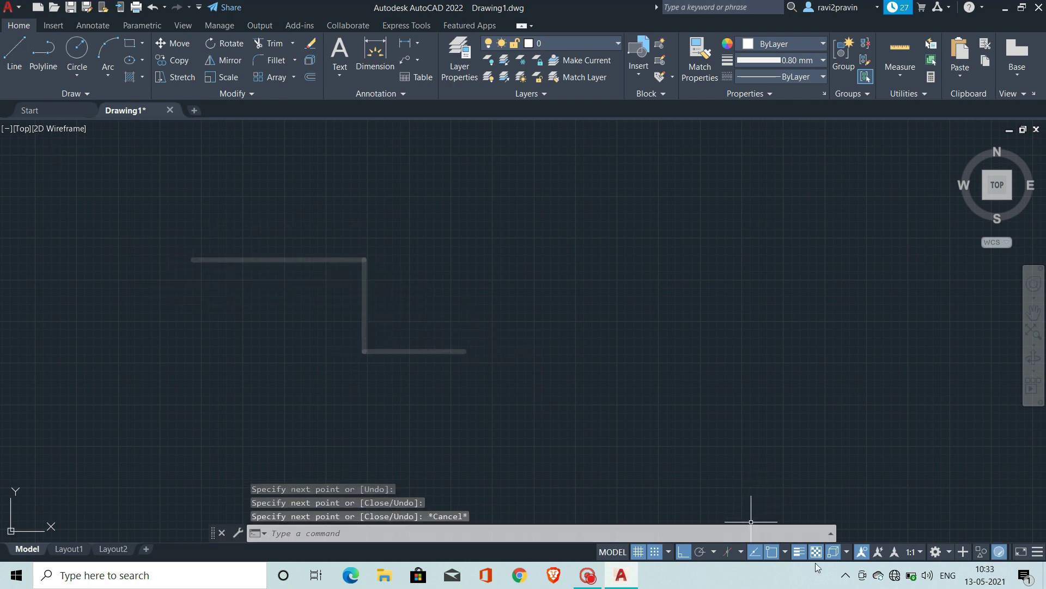
left_click(794, 552)
left_click(798, 552)
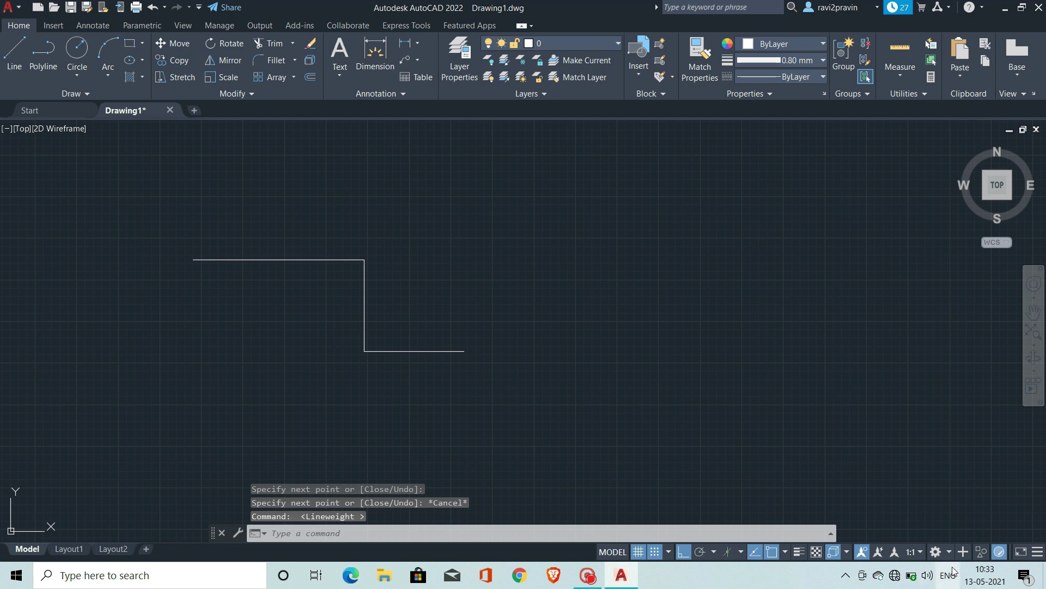
Hide the lower horizontal segment of the stepped line, and restore it by ending object isolation
left_click(983, 551)
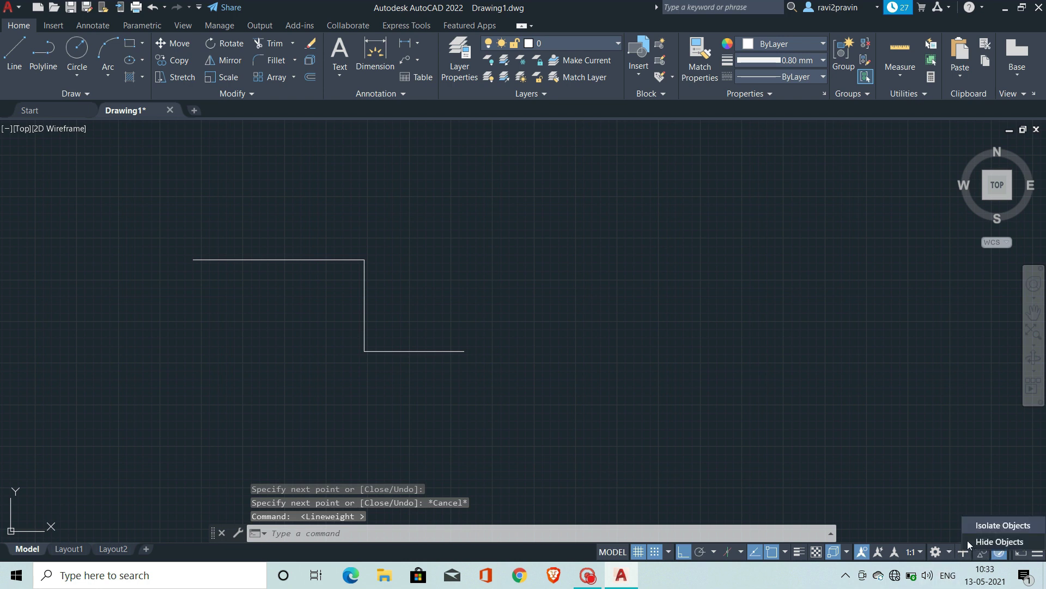
left_click(981, 543)
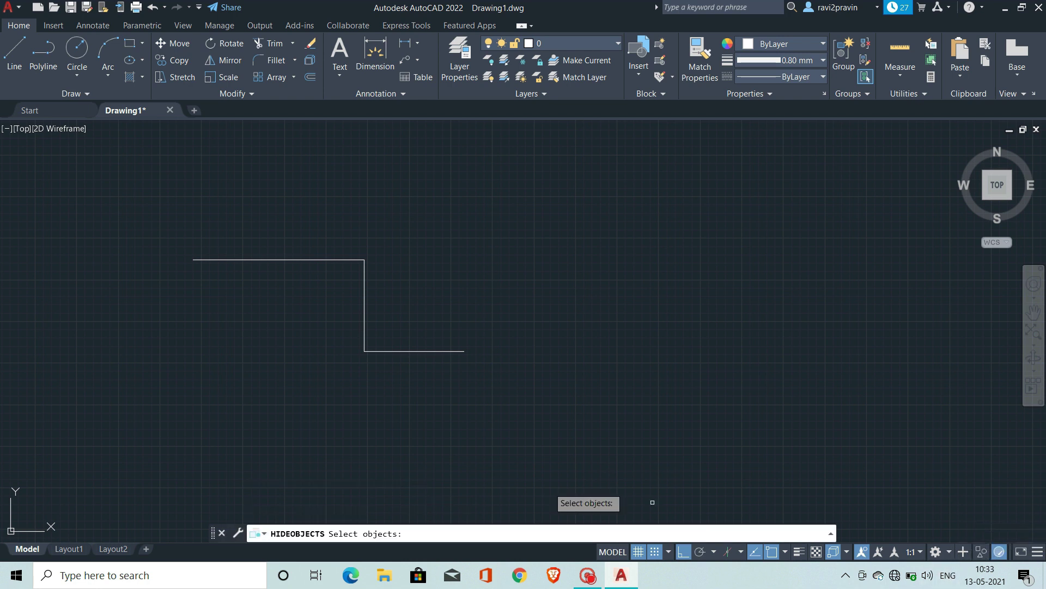
left_click(398, 351)
key("Return")
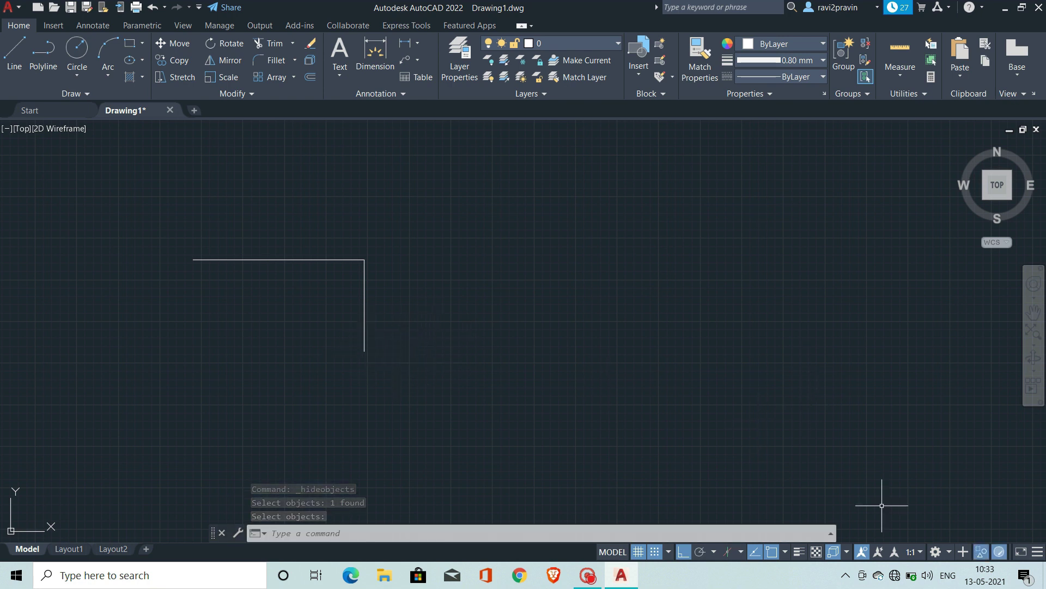
left_click(983, 552)
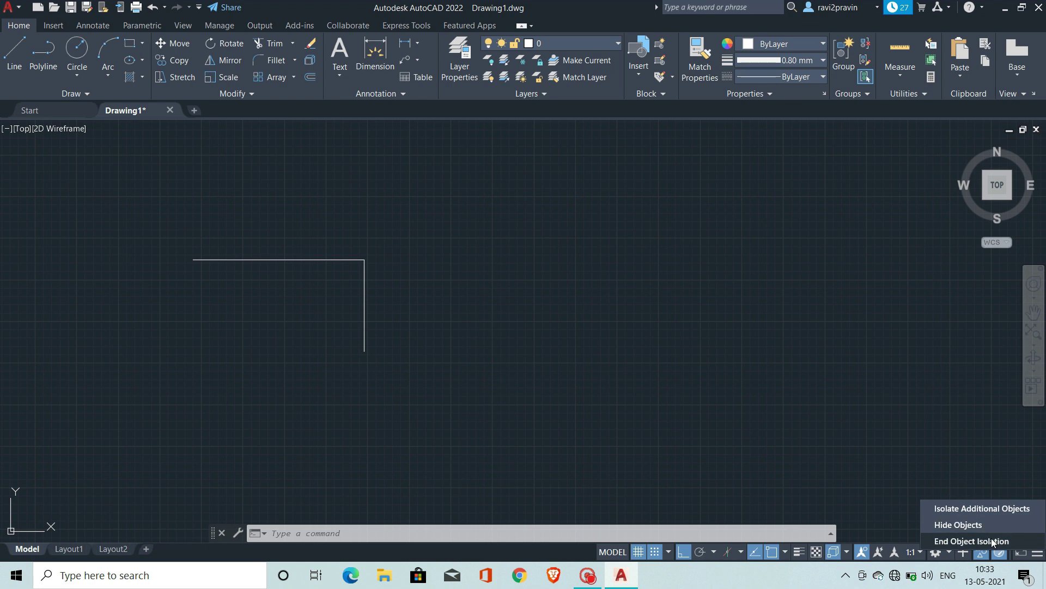
left_click(993, 542)
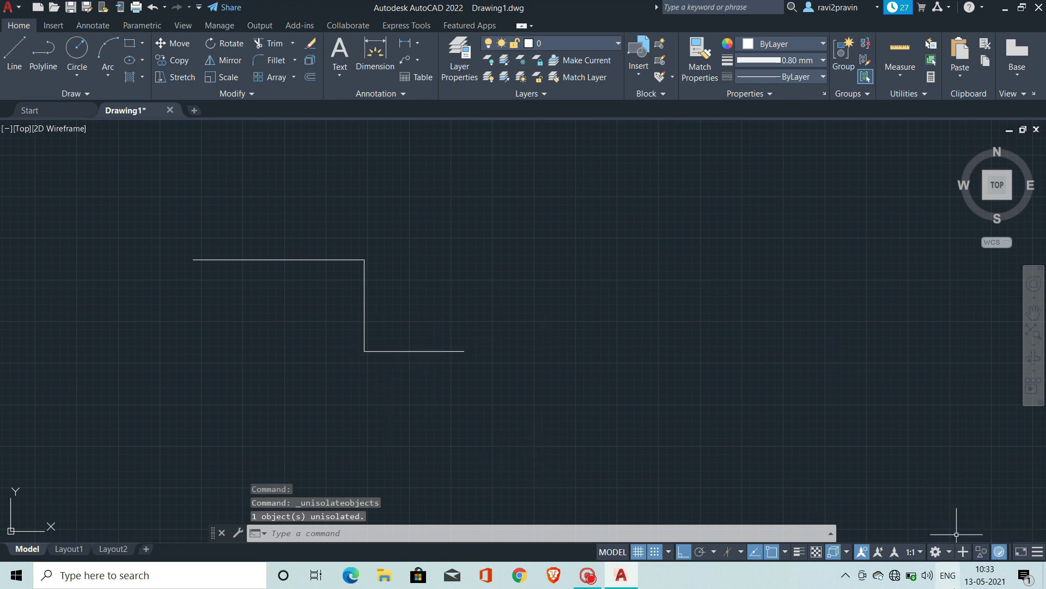
Isolate the lower horizontal segment of the stepped line, and end the object isolation to bring back the other segments
left_click(981, 553)
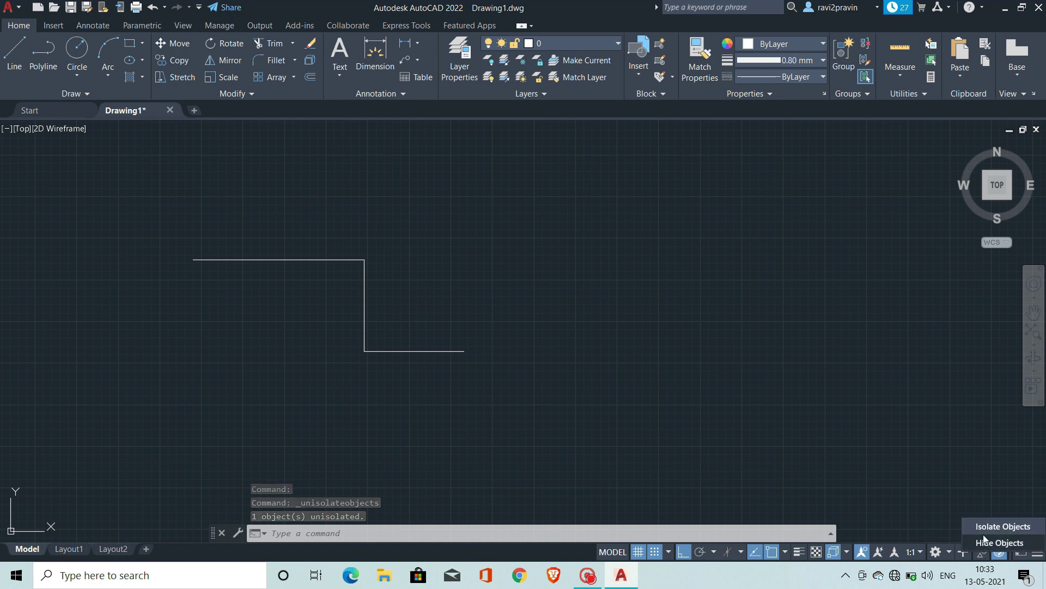
left_click(987, 527)
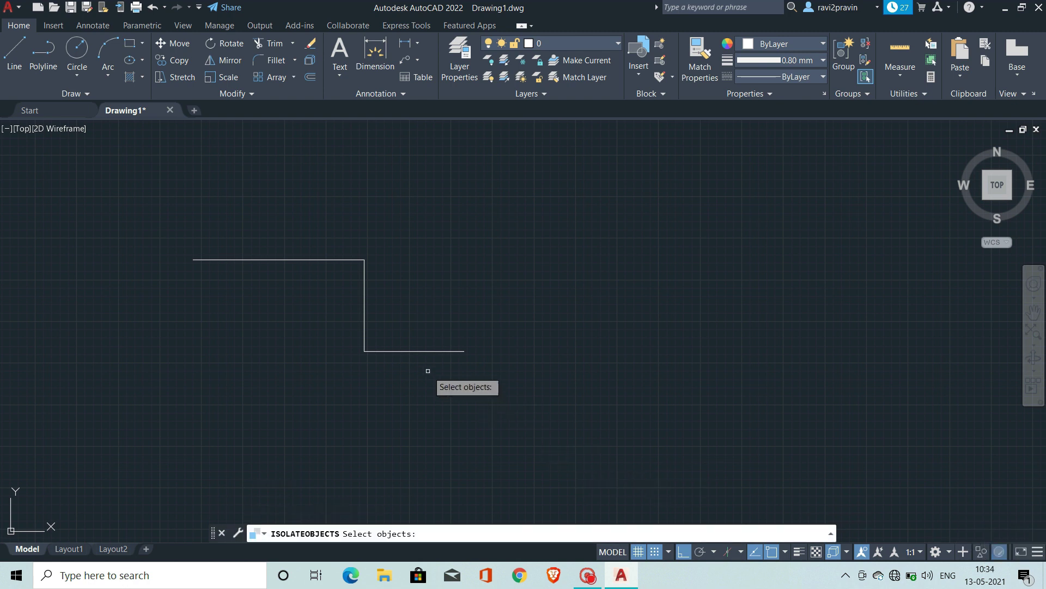
left_click(428, 352)
key("Return")
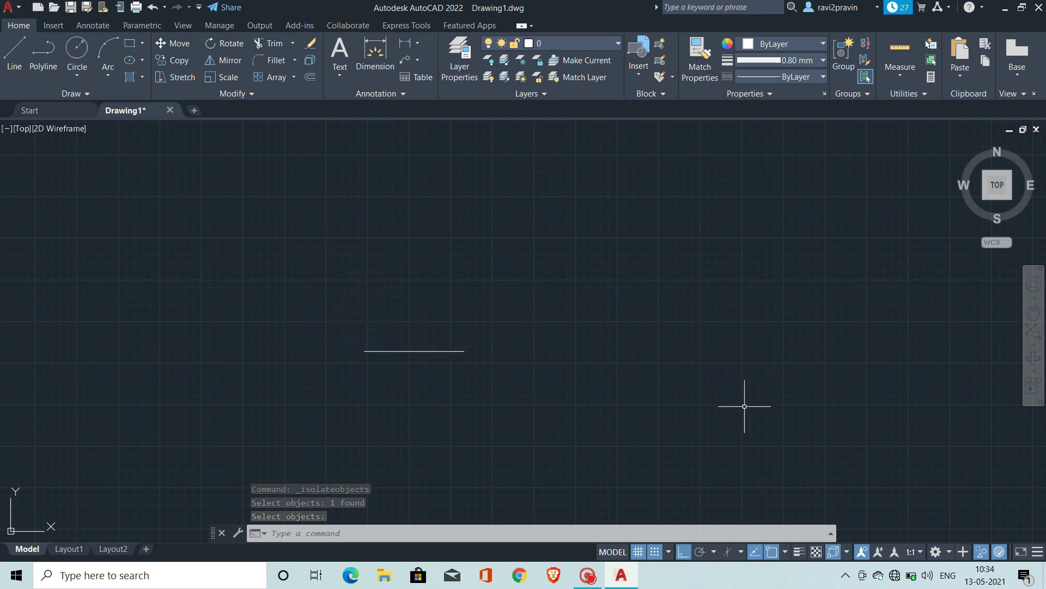
left_click(983, 552)
left_click(973, 543)
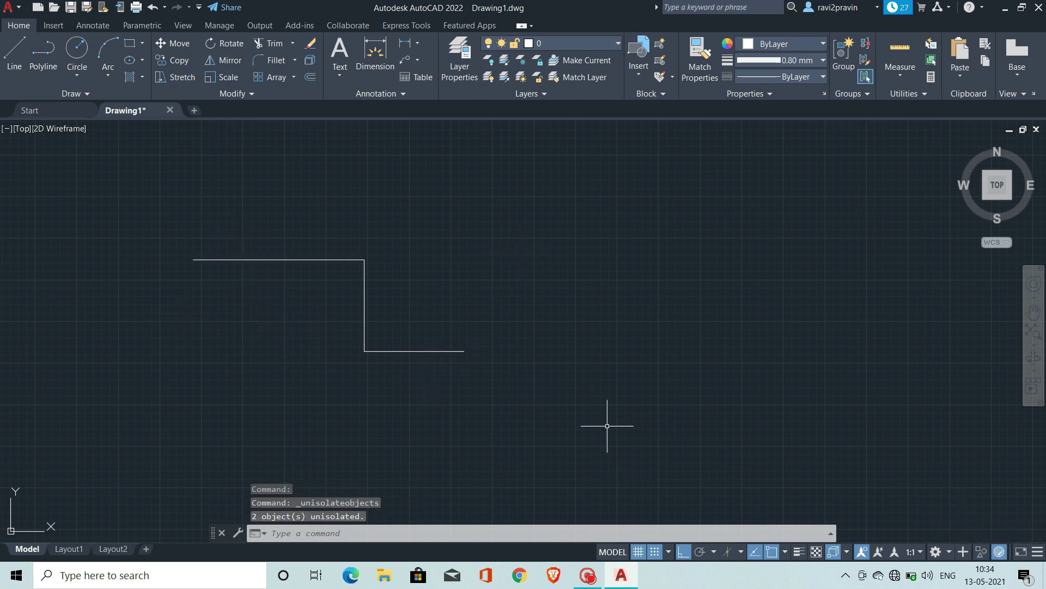
Switch Clean Screen on and off, and review which drafting tools the status bar customization offers
left_click(1020, 554)
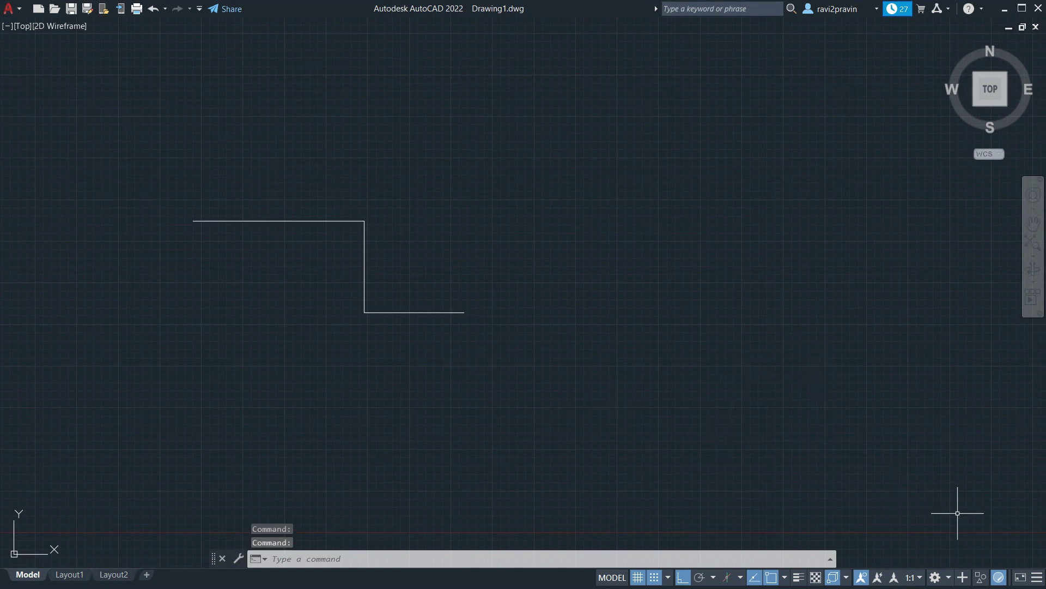
left_click(1020, 579)
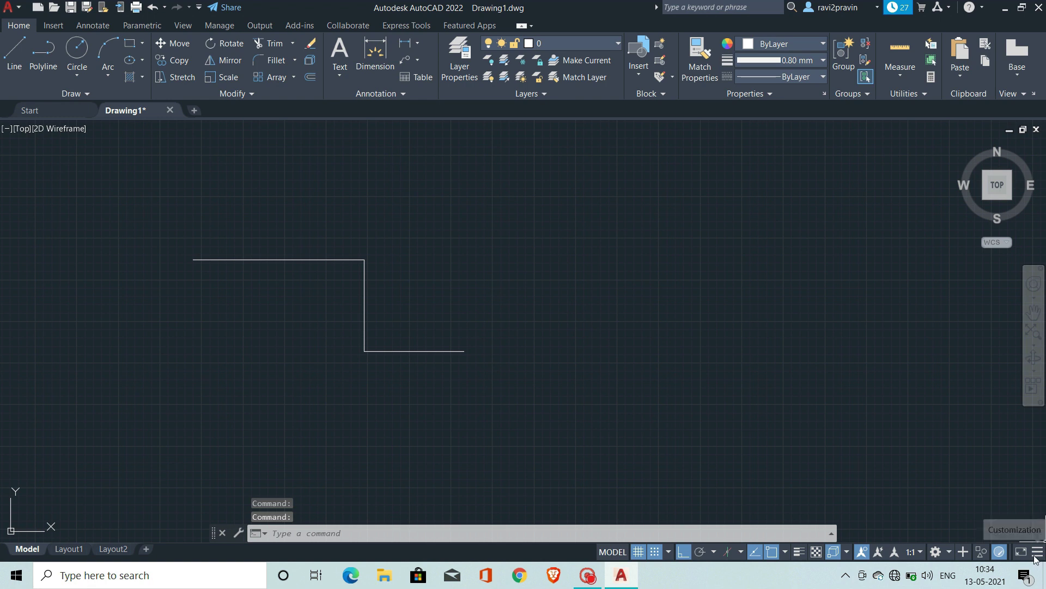
left_click(1037, 553)
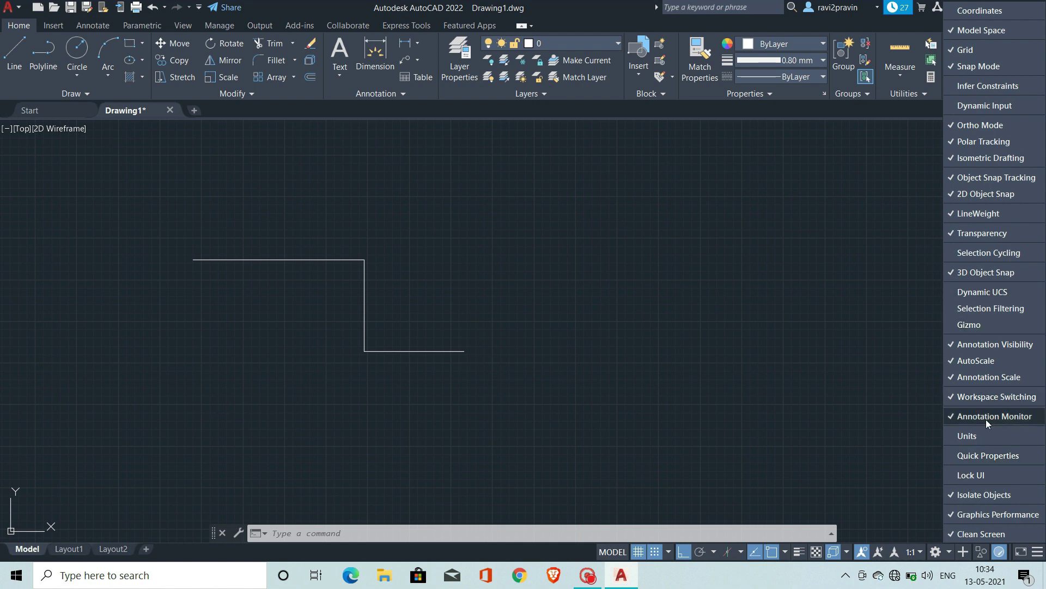
left_click(985, 434)
left_click(986, 435)
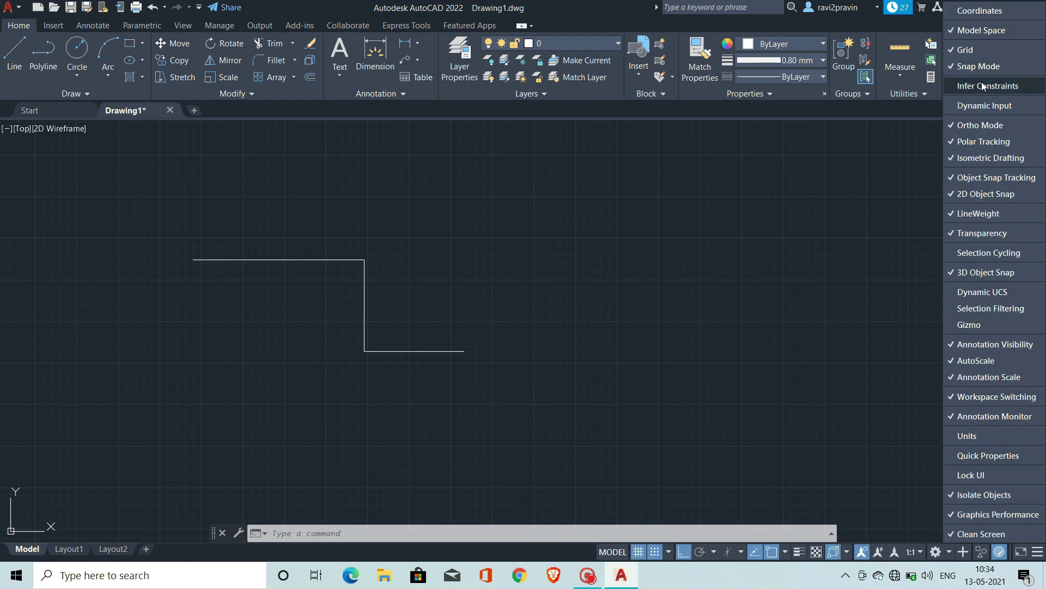
left_click(1001, 493)
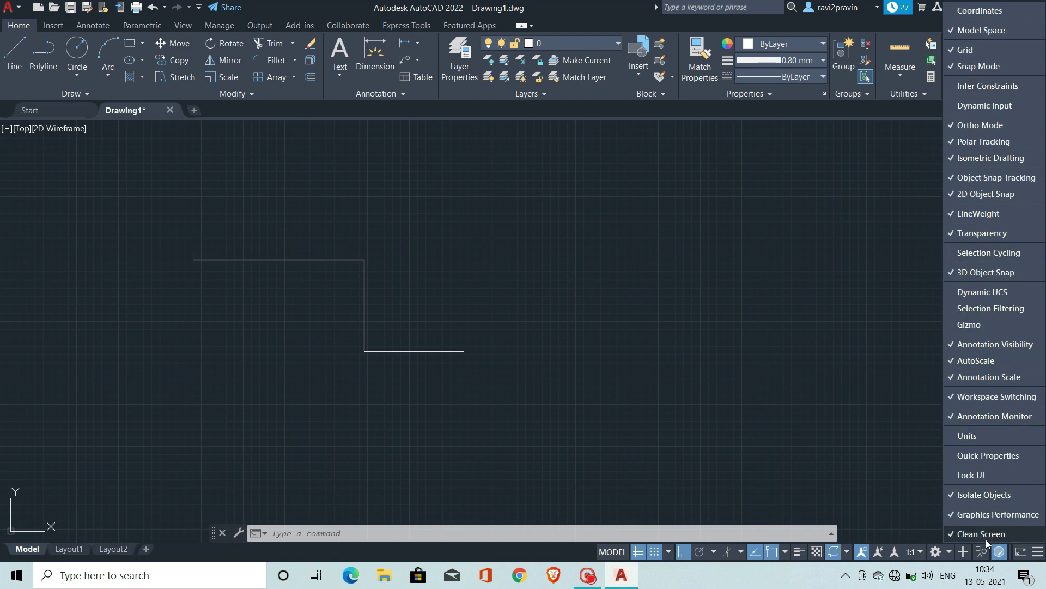
left_click(998, 459)
left_click(999, 459)
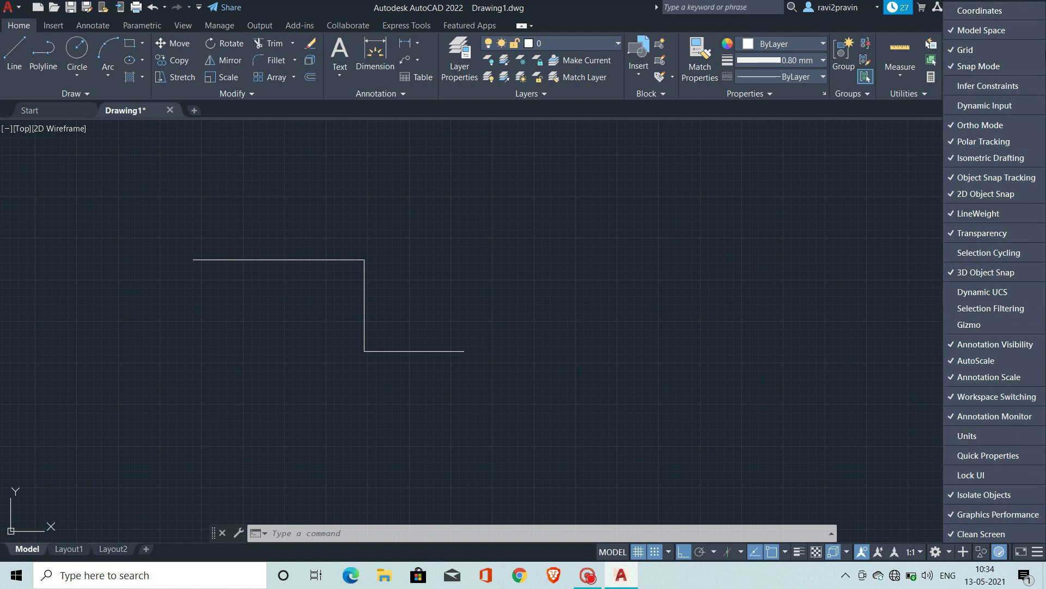
key("Escape")
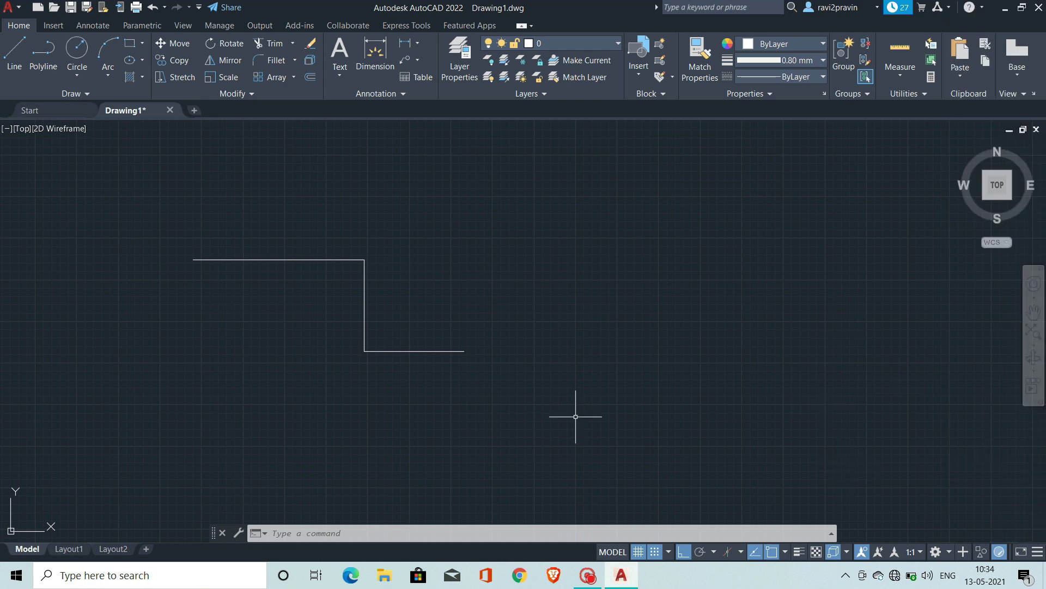
Erase all three segments of the stepped line with a crossing selection
left_click(513, 423)
left_click(241, 256)
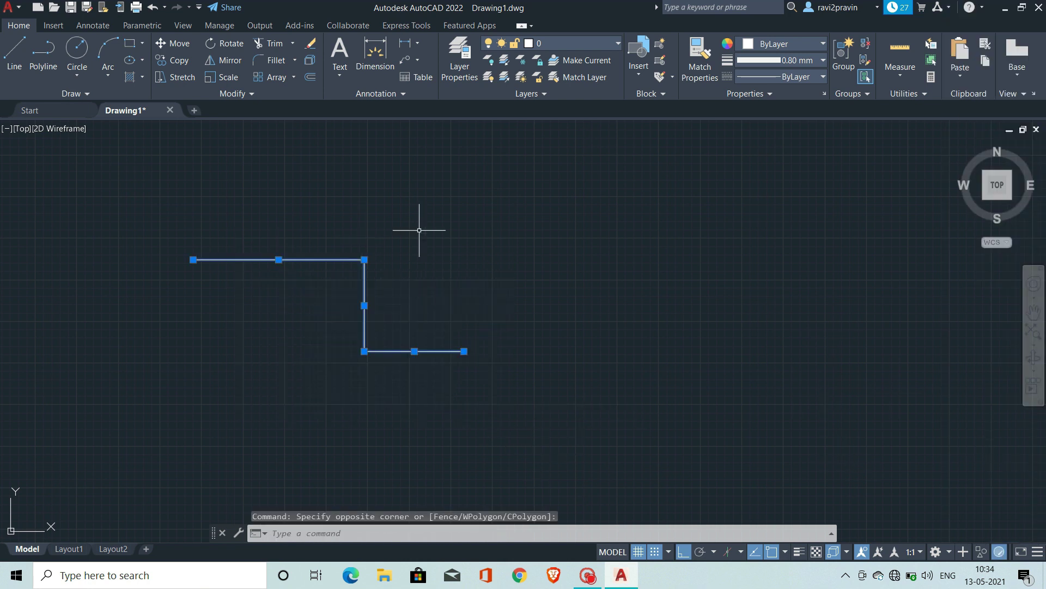
key("Delete")
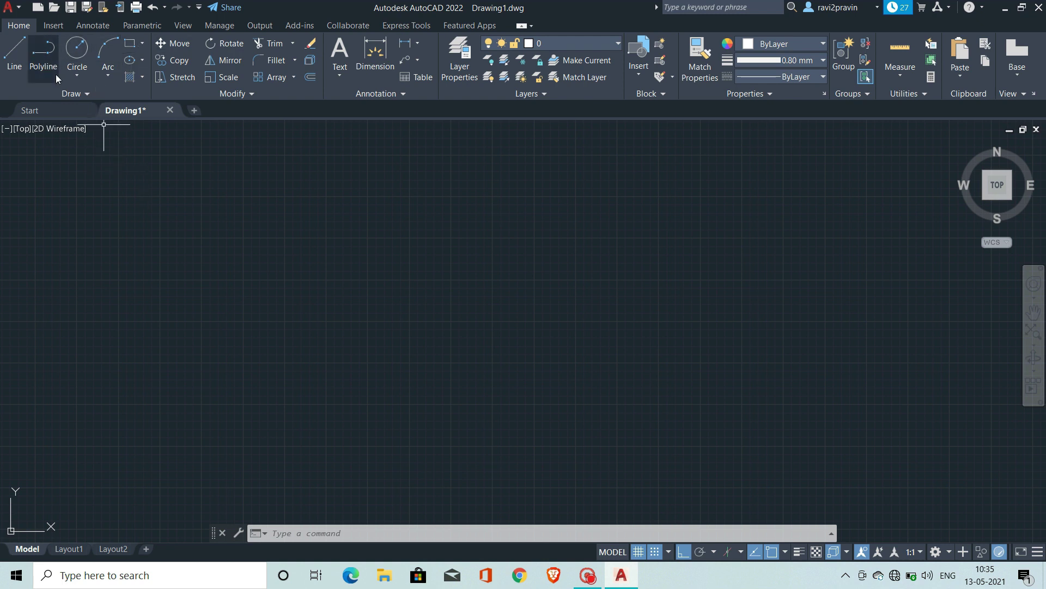
Look through the available creation methods for circles, arcs, rectangles, ellipses and hatches
left_click(77, 76)
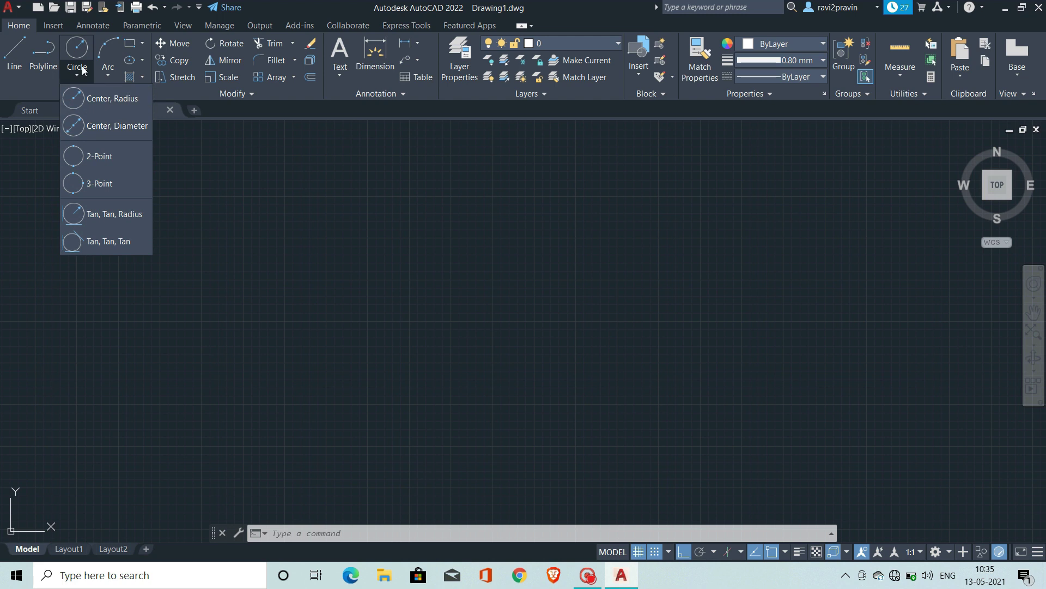
left_click(115, 69)
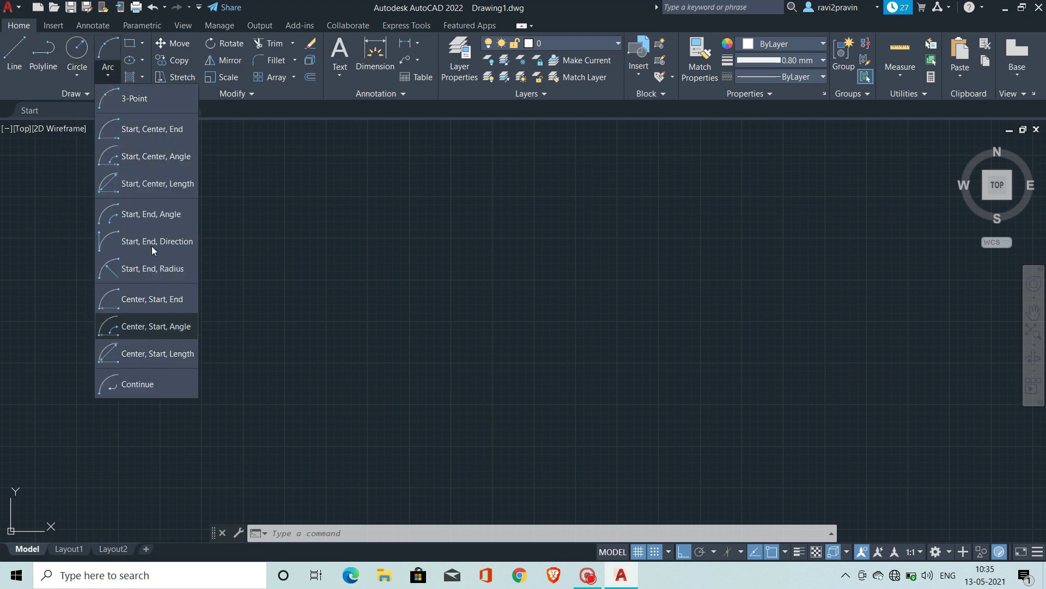
left_click(140, 43)
left_click(143, 44)
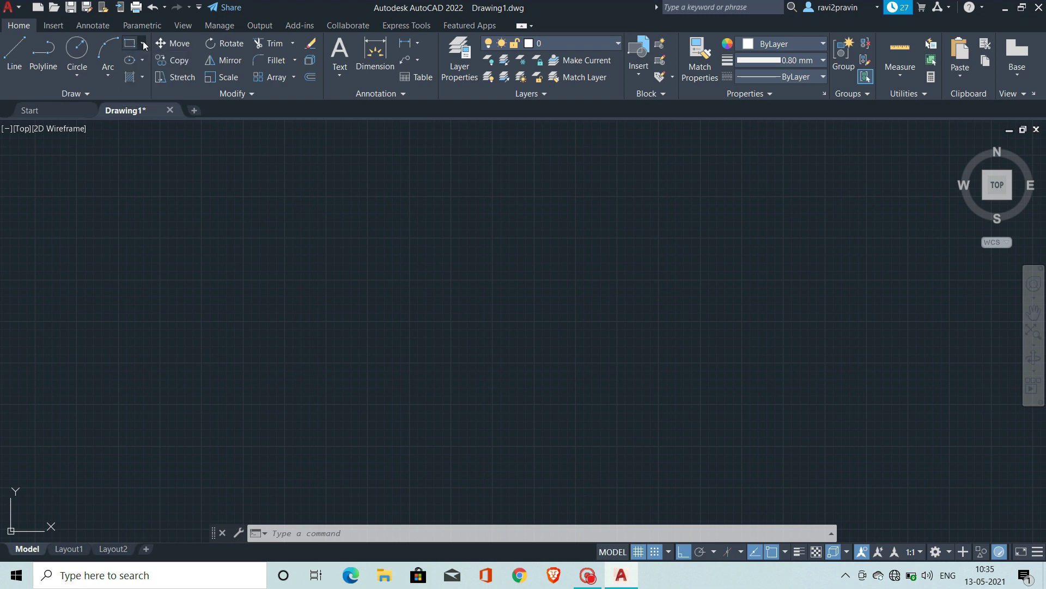
left_click(143, 59)
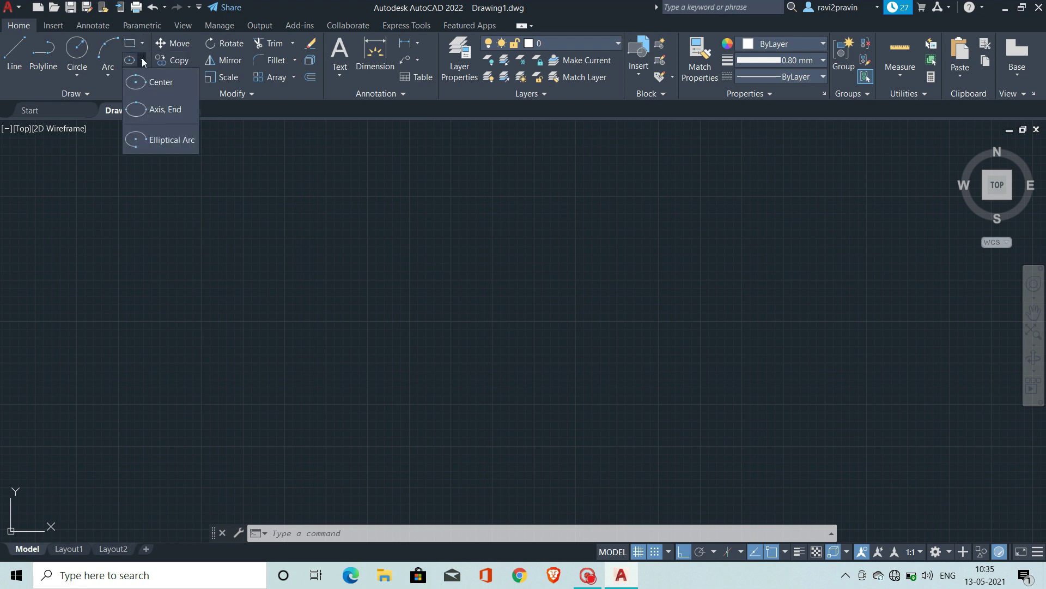
left_click(143, 60)
left_click(143, 78)
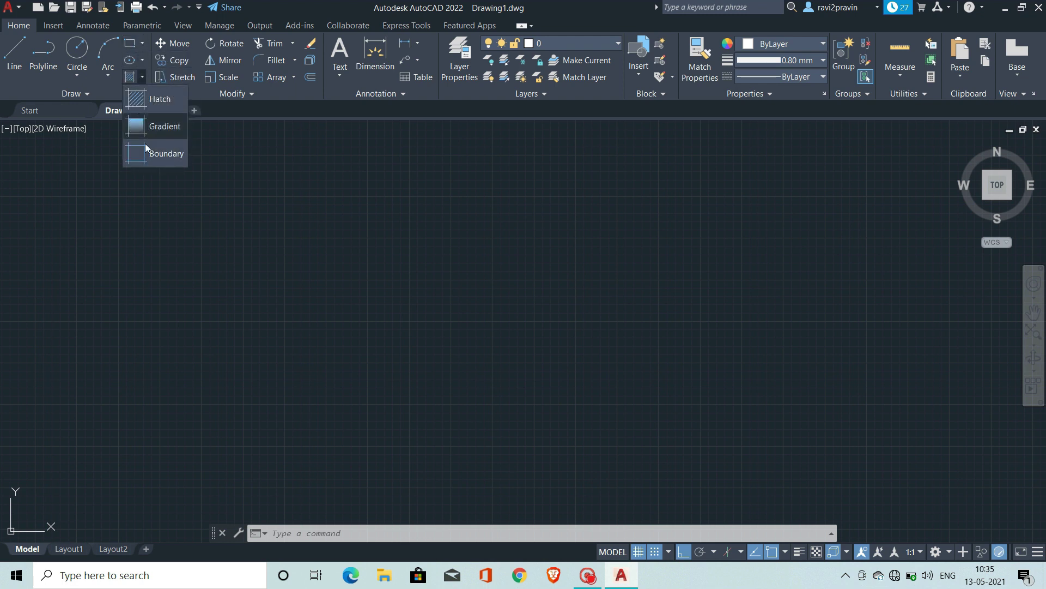
left_click(142, 78)
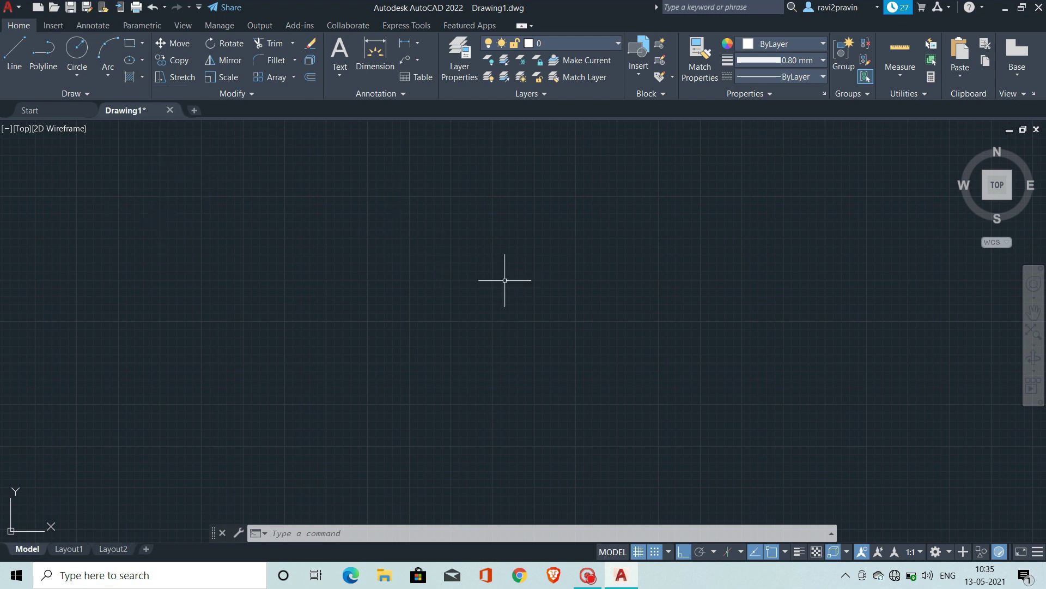